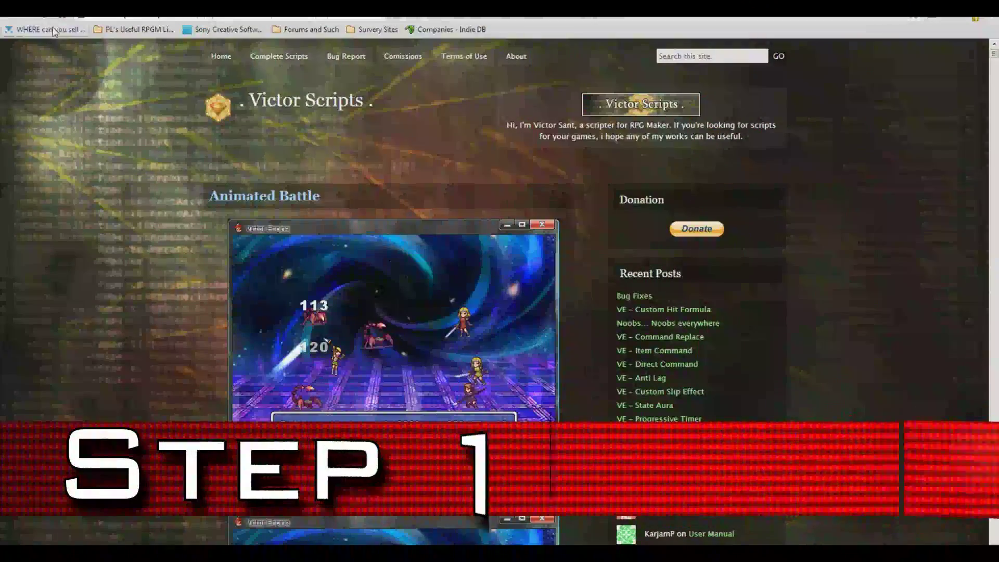
Open the Animated Battle script download page on Victor Scripts.
{"action": "scroll", "coordinate": [336, 264], "scroll_direction": "down", "scroll_amount": 3}
{"action": "scroll", "coordinate": [336, 268], "scroll_direction": "down", "scroll_amount": 4}
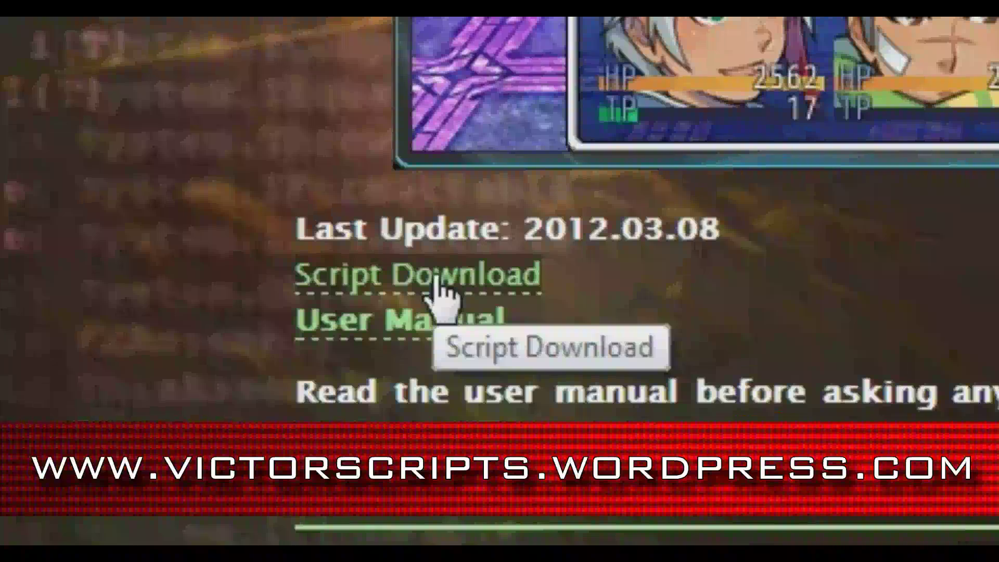
{"action": "left_click", "coordinate": [434, 284]}
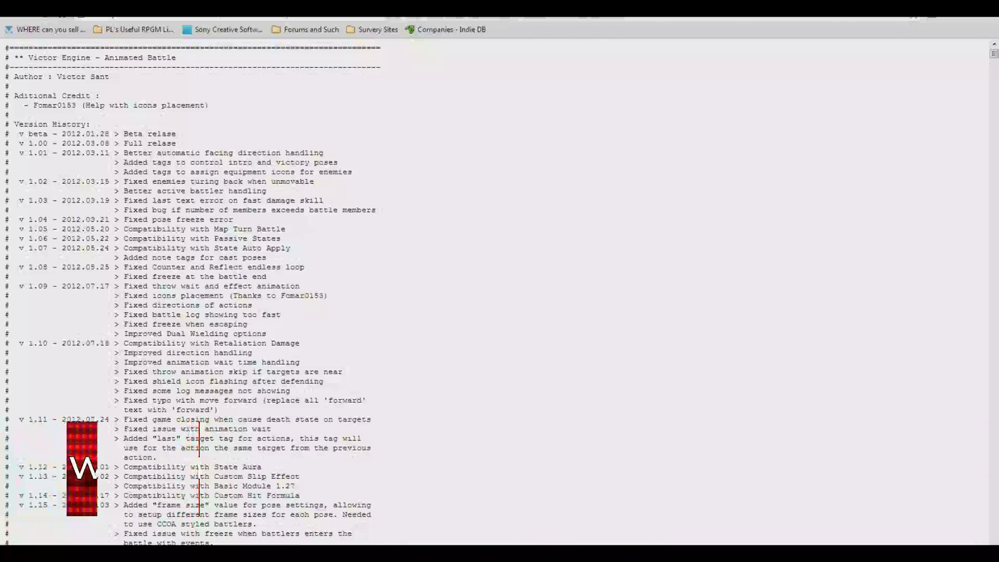
{"action": "scroll", "coordinate": [139, 104], "scroll_direction": "down", "scroll_amount": 2}
{"action": "scroll", "coordinate": [129, 132], "scroll_direction": "down", "scroll_amount": 3}
{"action": "scroll", "coordinate": [129, 133], "scroll_direction": "up", "scroll_amount": 6}
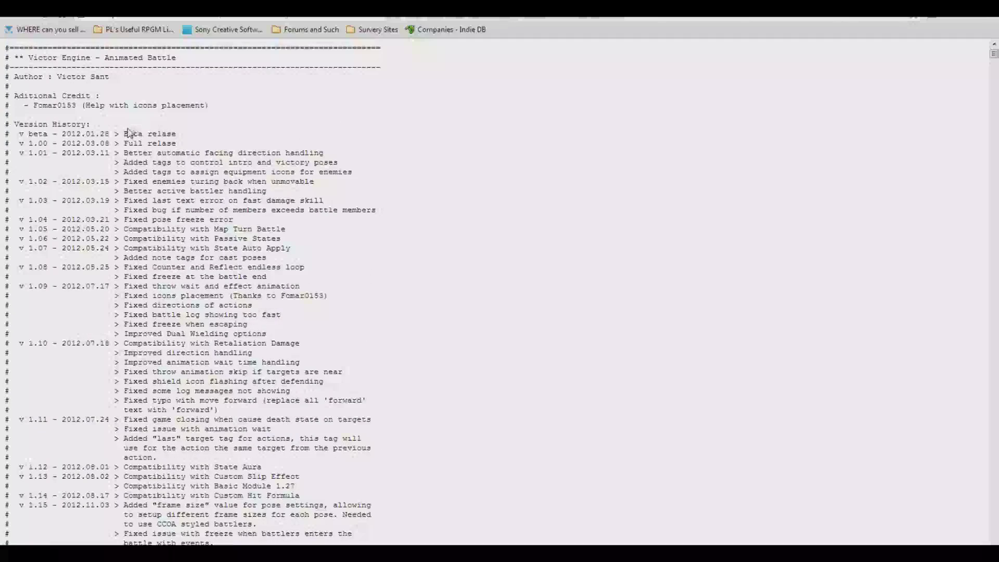
Save the script page as a text document in the Scripts folder.
{"action": "left_click_drag", "start_coordinate": [15, 48], "coordinate": [135, 502]}
{"action": "left_click", "coordinate": [166, 187]}
{"action": "right_click", "coordinate": [169, 185]}
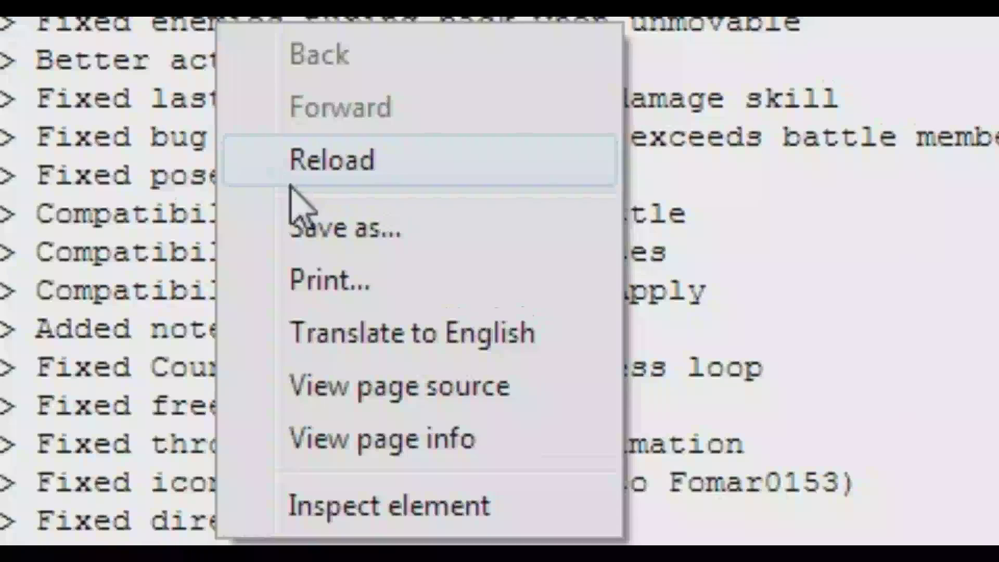
{"action": "left_click", "coordinate": [193, 232]}
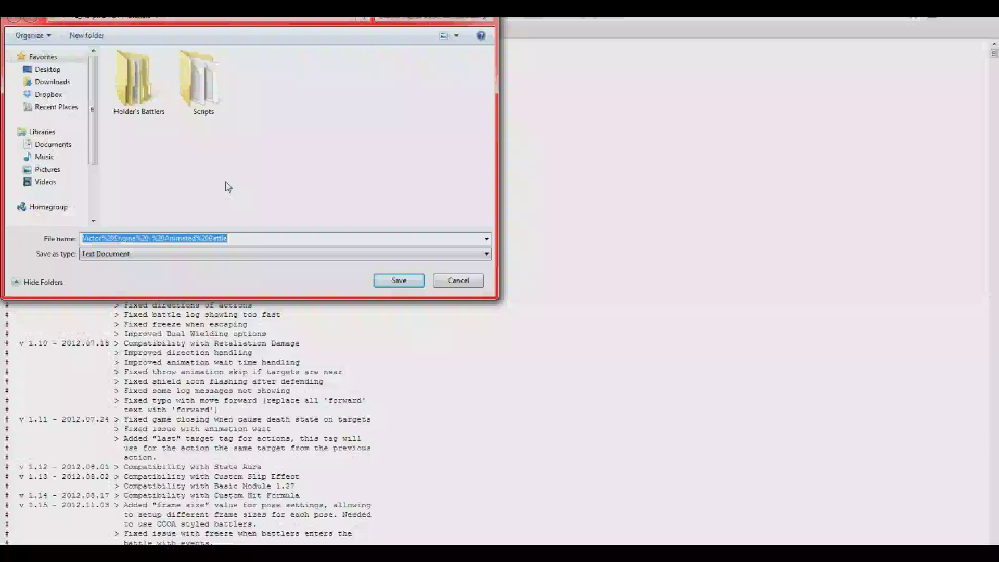
{"action": "double_click", "coordinate": [196, 102]}
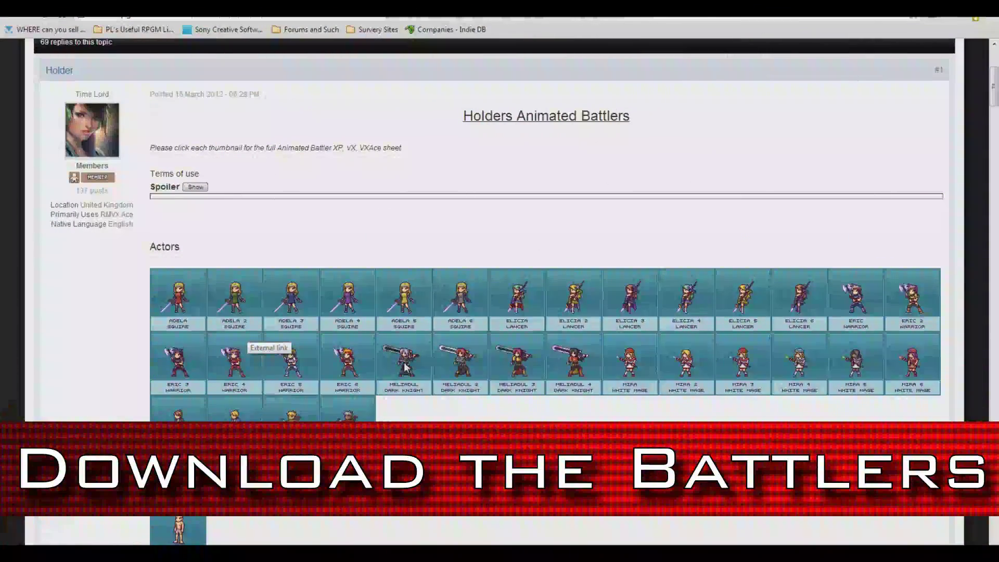
Save the Meliadul Dark Knight battler sheet as a PNG named Meliadul.
{"action": "left_click", "coordinate": [405, 367]}
{"action": "left_click", "coordinate": [83, 129]}
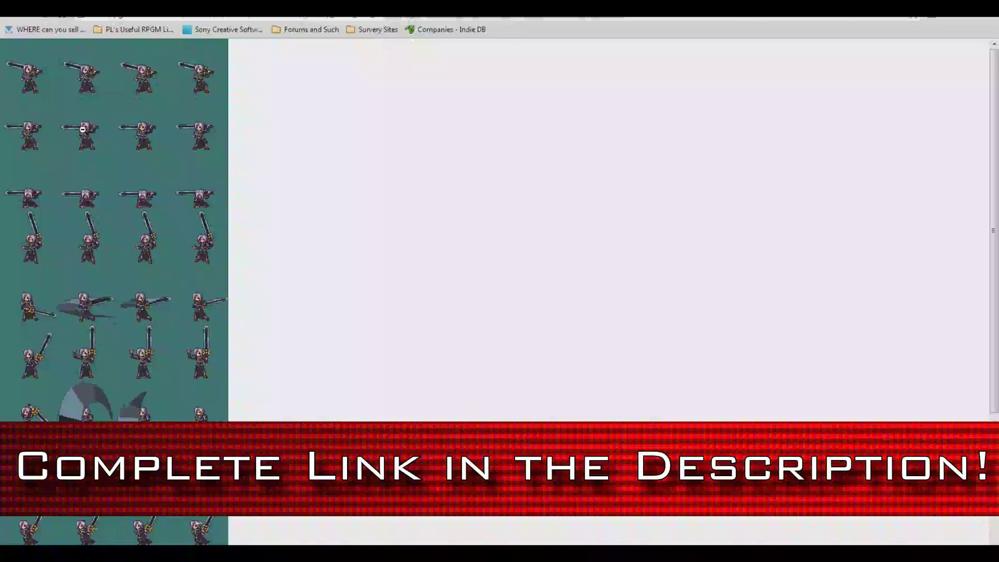
{"action": "left_click", "coordinate": [82, 129]}
{"action": "right_click", "coordinate": [99, 141]}
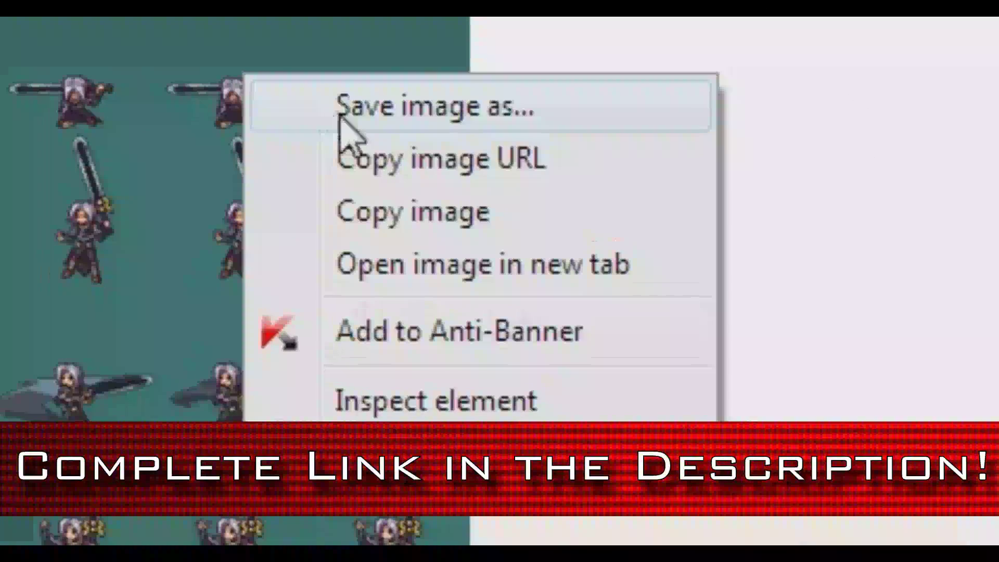
{"action": "left_click", "coordinate": [352, 110]}
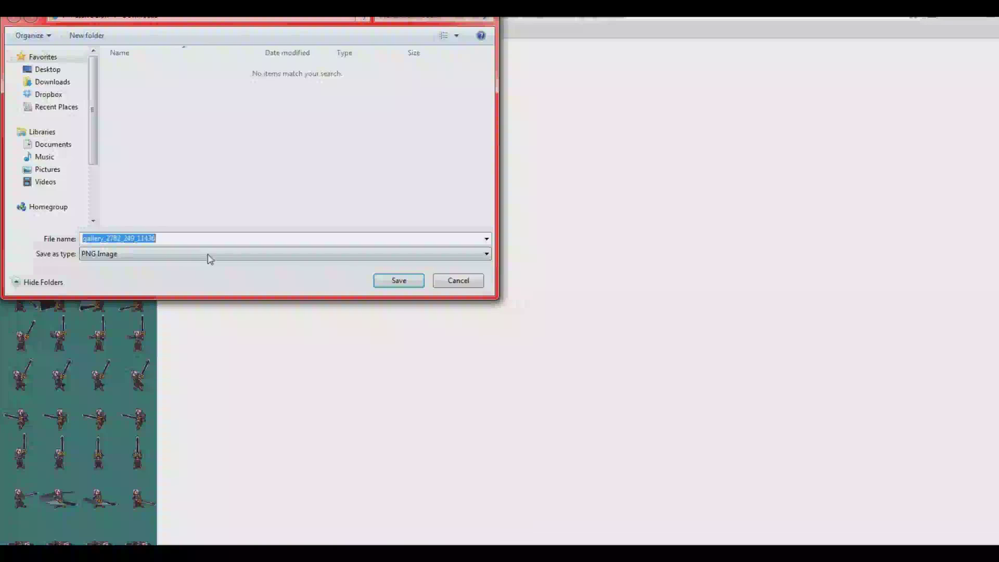
{"action": "type", "text": "Meliad"}
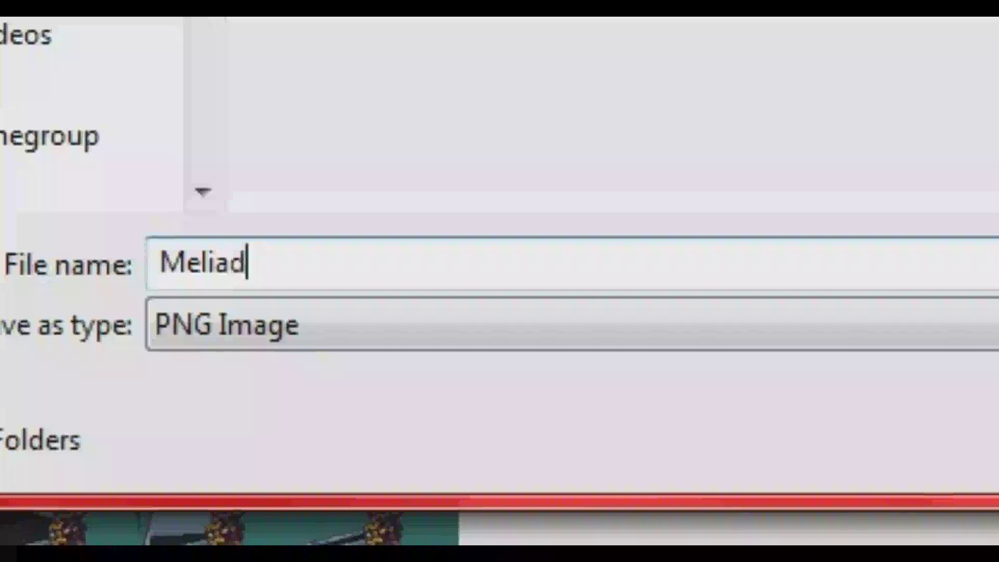
{"action": "type", "text": "ul"}
{"action": "key", "text": "Return"}
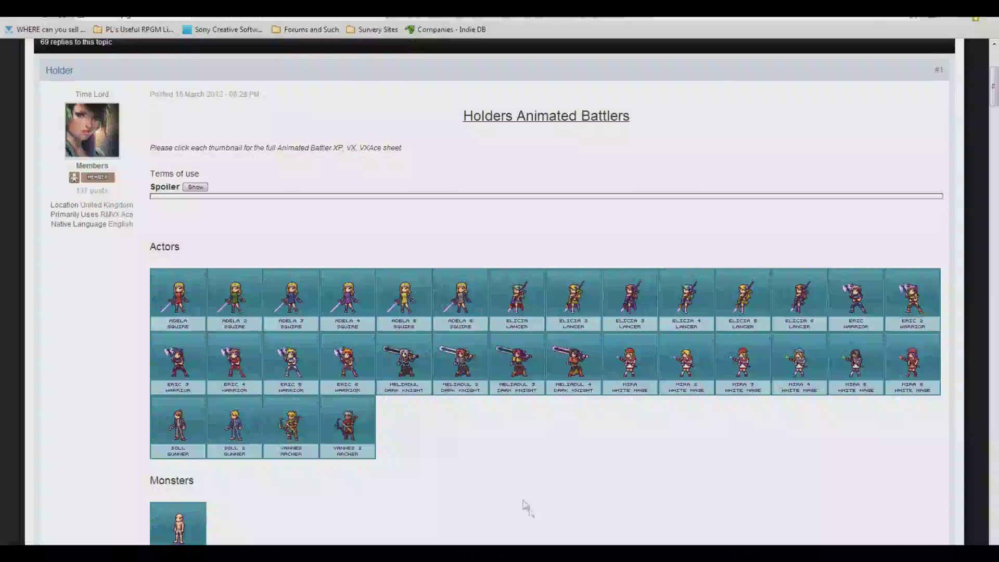
Scroll down the forum post to the slime monster battlers.
{"action": "scroll", "coordinate": [525, 502], "scroll_direction": "down", "scroll_amount": 2}
{"action": "scroll", "coordinate": [523, 499], "scroll_direction": "down", "scroll_amount": 2}
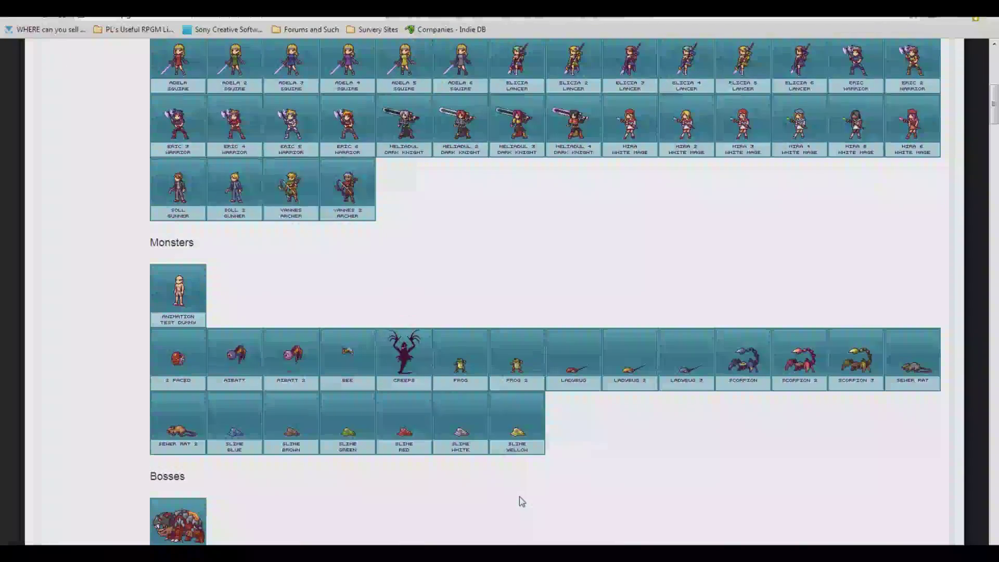
{"action": "scroll", "coordinate": [520, 502], "scroll_direction": "down", "scroll_amount": 1}
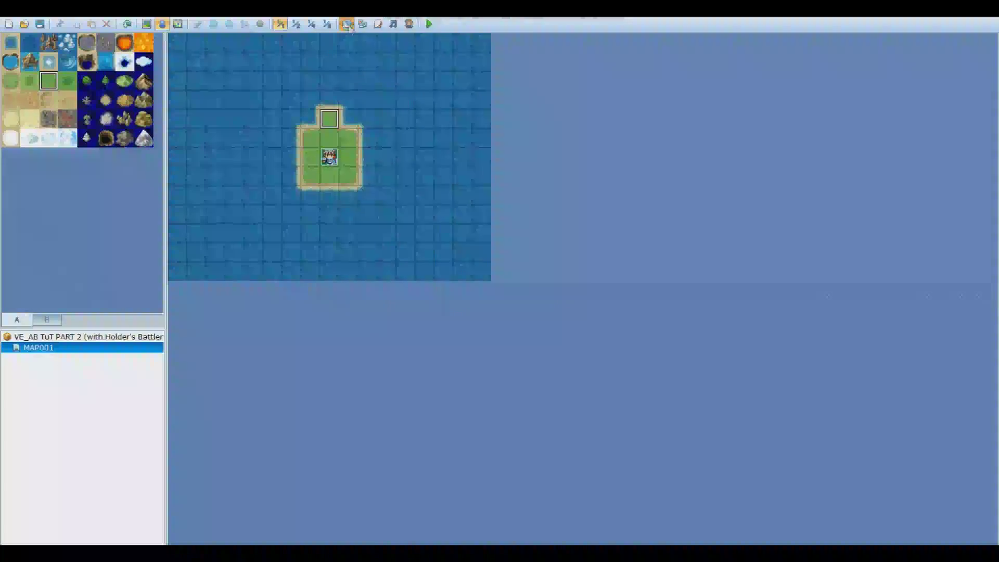
{"action": "left_click", "coordinate": [348, 25]}
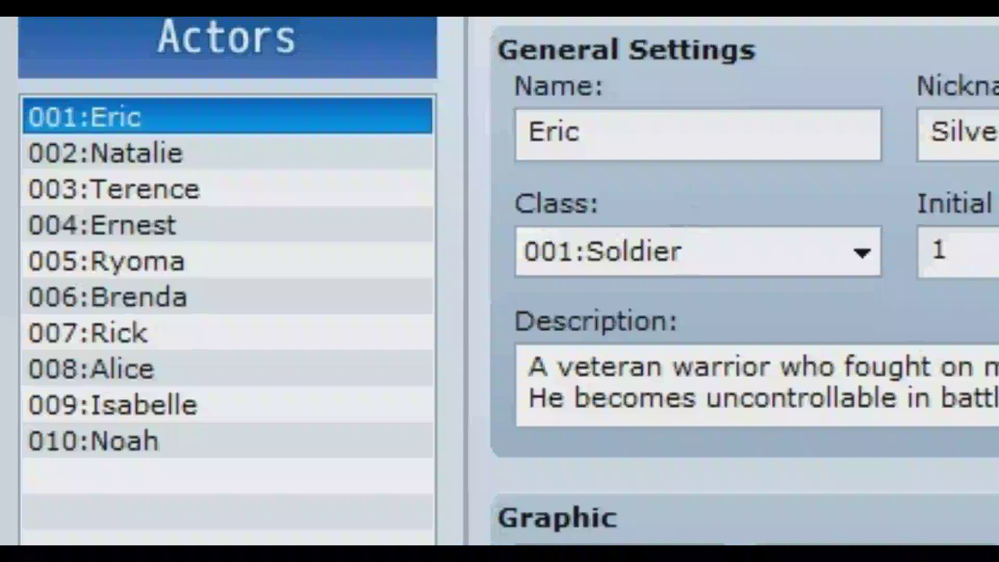
Rename actor 001 to Meliadul, continue through Mira, Vannes and Elicia, then close the Database.
{"action": "double_click", "coordinate": [416, 139]}
{"action": "type", "text": "Meliadul"}
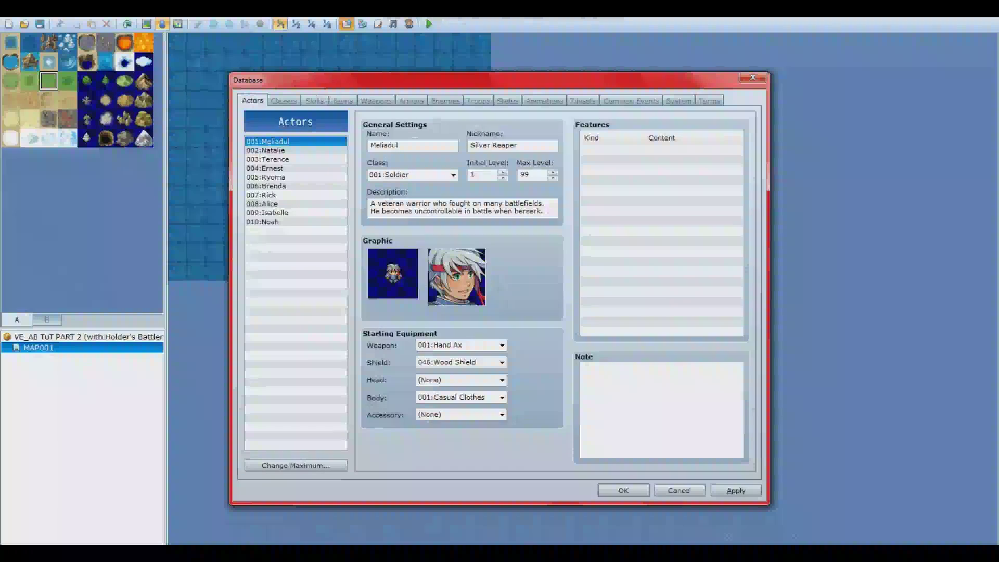
{"action": "left_click", "coordinate": [286, 151]}
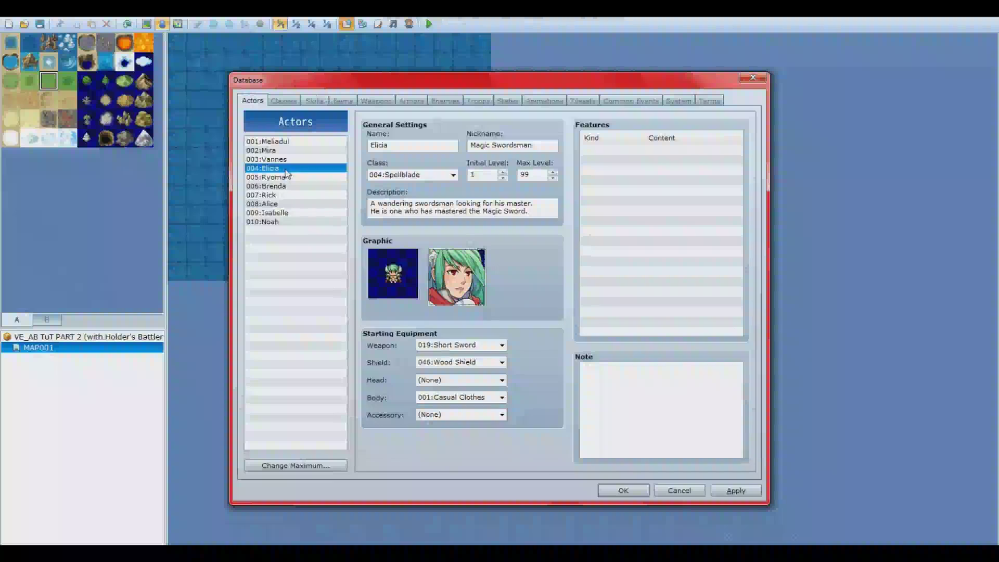
{"action": "left_click", "coordinate": [287, 160]}
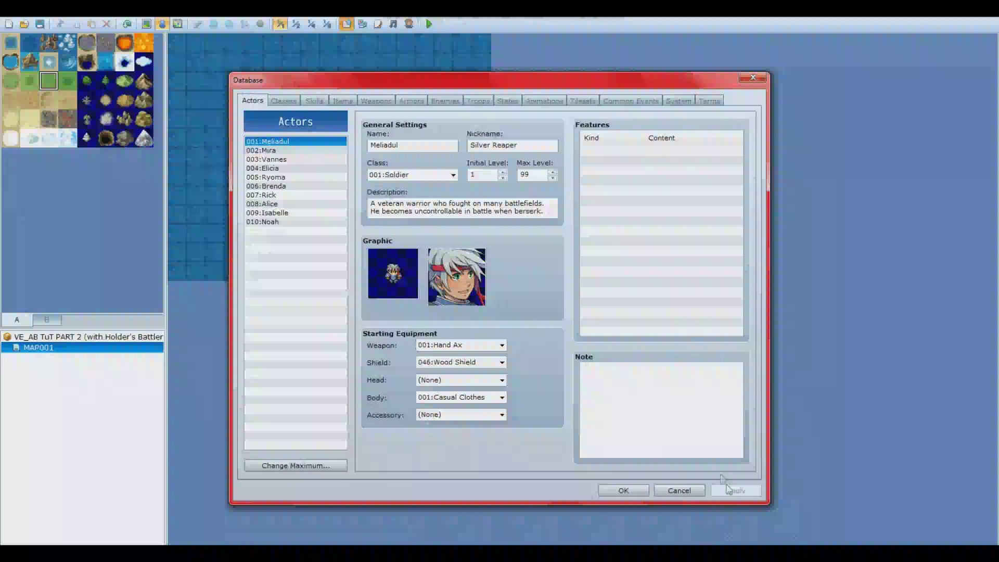
{"action": "left_click", "coordinate": [624, 490]}
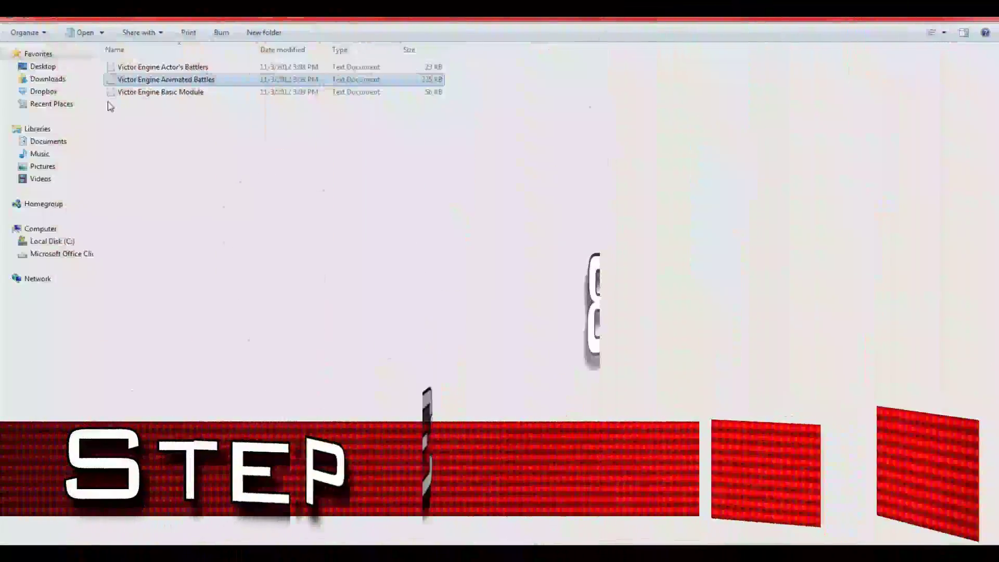
Copy the entire Actor's Battlers script from Notepad and insert a new script below Animated Battlers.
{"action": "double_click", "coordinate": [157, 71]}
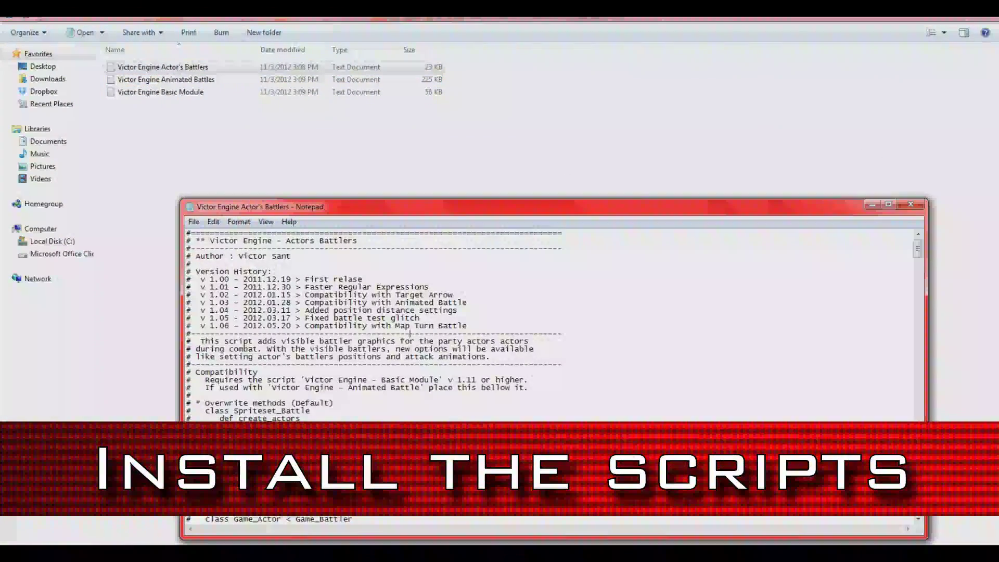
{"action": "key", "text": "ctrl+a"}
{"action": "right_click", "coordinate": [419, 335]}
{"action": "left_click", "coordinate": [441, 370]}
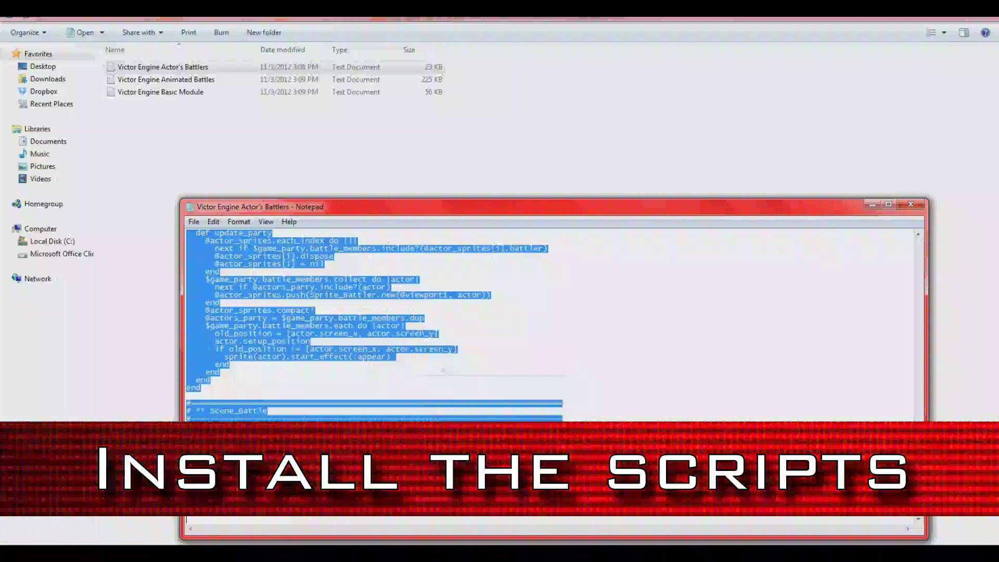
{"action": "left_click", "coordinate": [910, 203]}
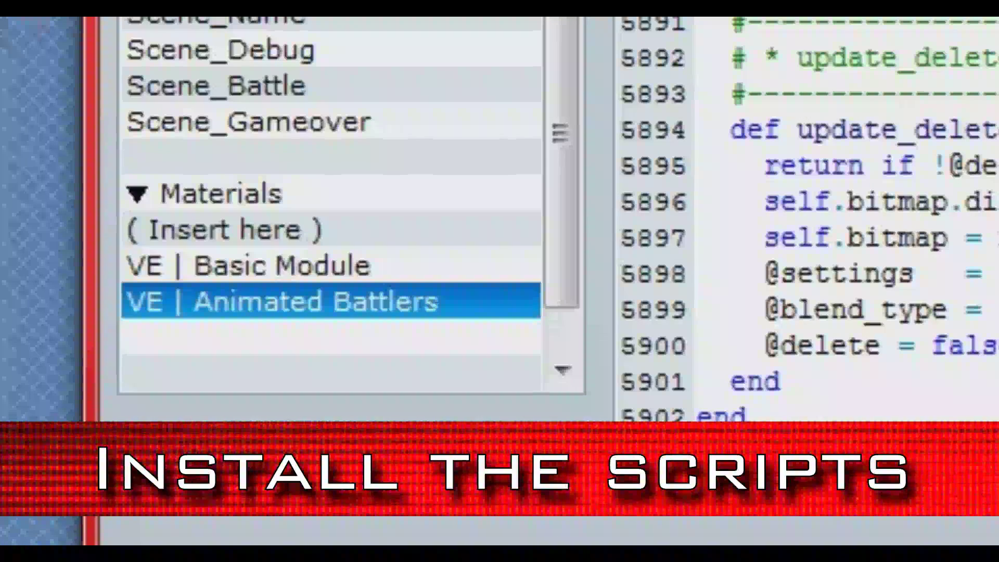
{"action": "left_click", "coordinate": [232, 347]}
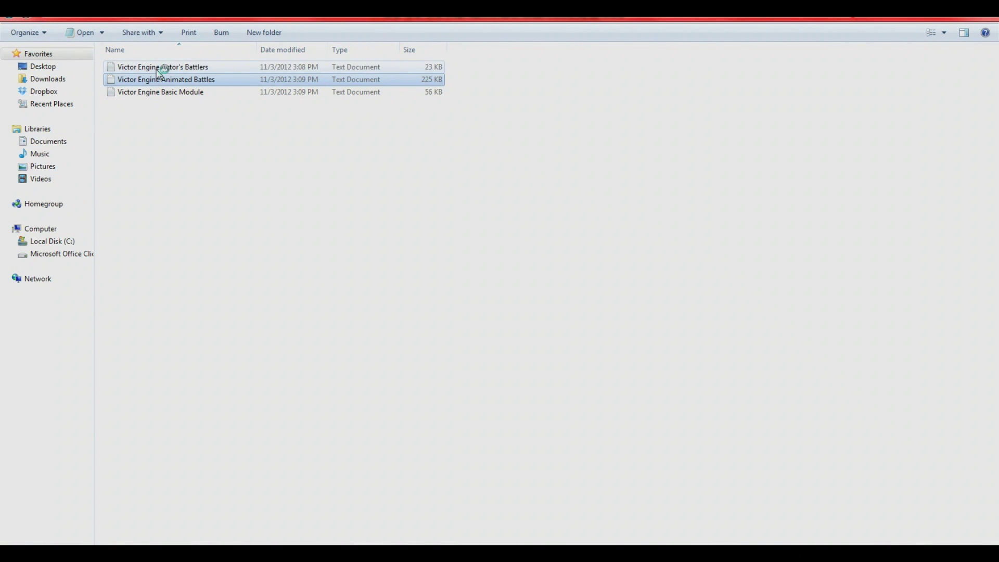
Paste the Actor's Battlers code into the new VE | Actors Battlers entry and apply it.
{"action": "key", "text": "ctrl+a"}
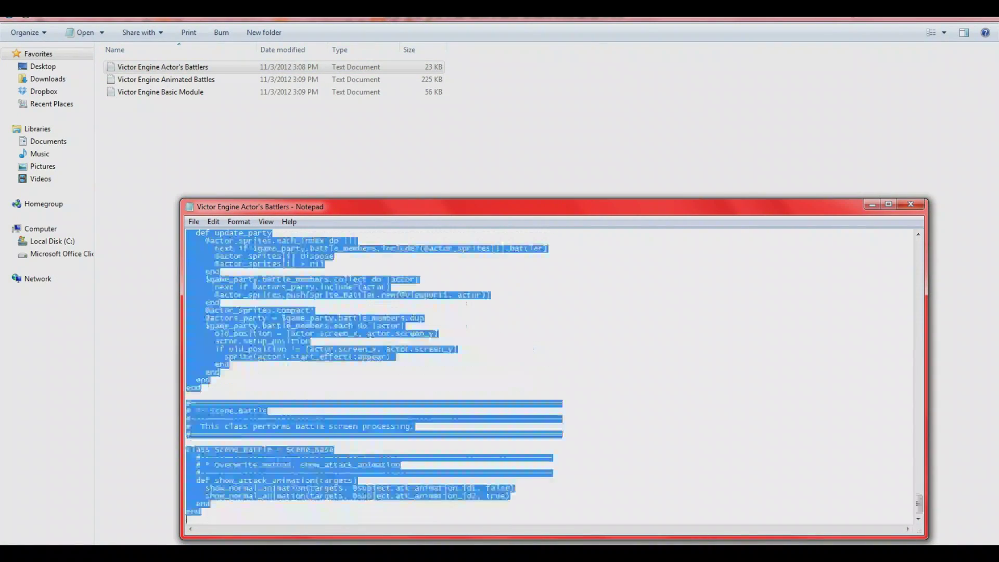
{"action": "right_click", "coordinate": [417, 332]}
{"action": "left_click", "coordinate": [440, 369]}
{"action": "left_click", "coordinate": [911, 204]}
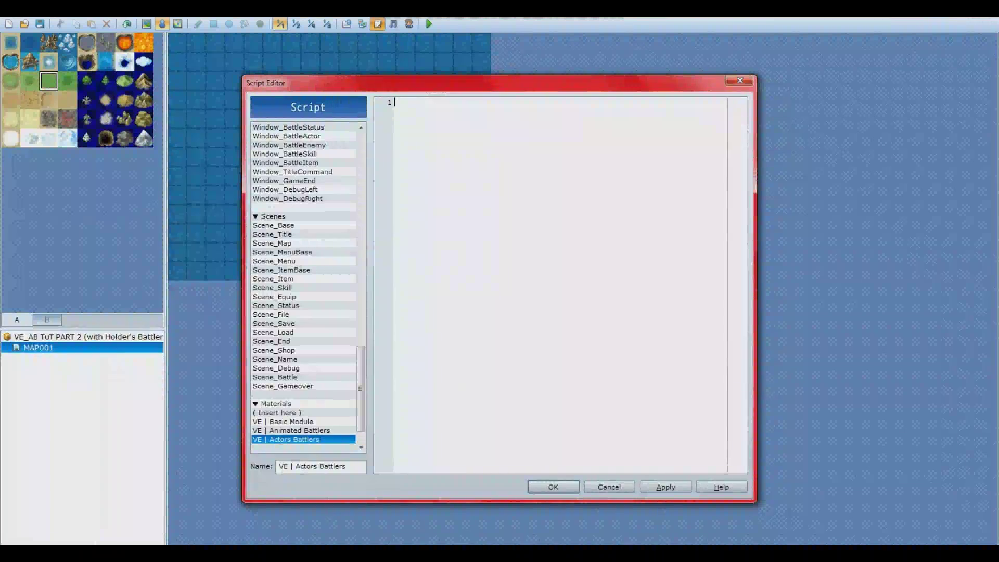
{"action": "right_click", "coordinate": [459, 387]}
{"action": "left_click", "coordinate": [496, 455]}
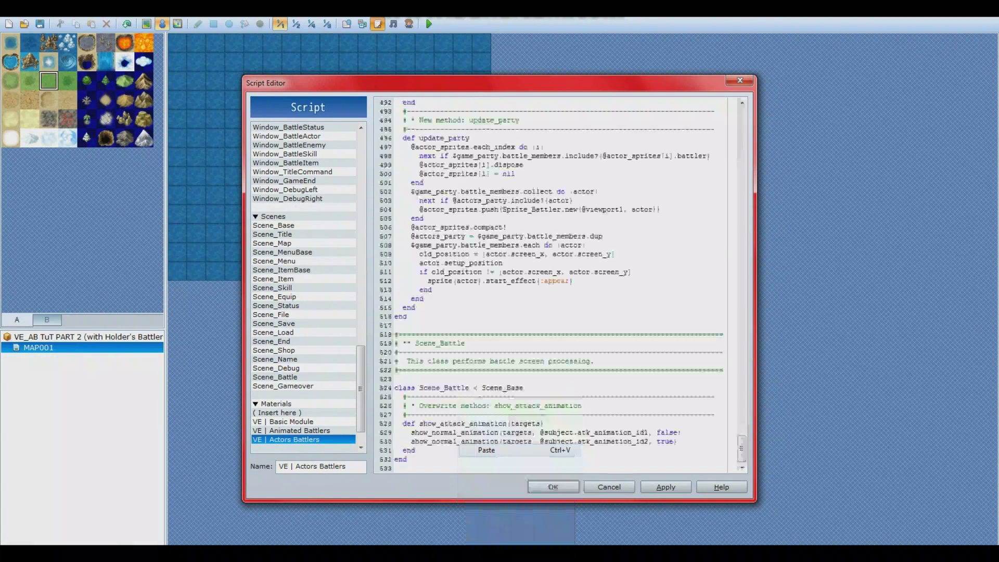
{"action": "left_click", "coordinate": [653, 486]}
{"action": "left_click", "coordinate": [553, 486]}
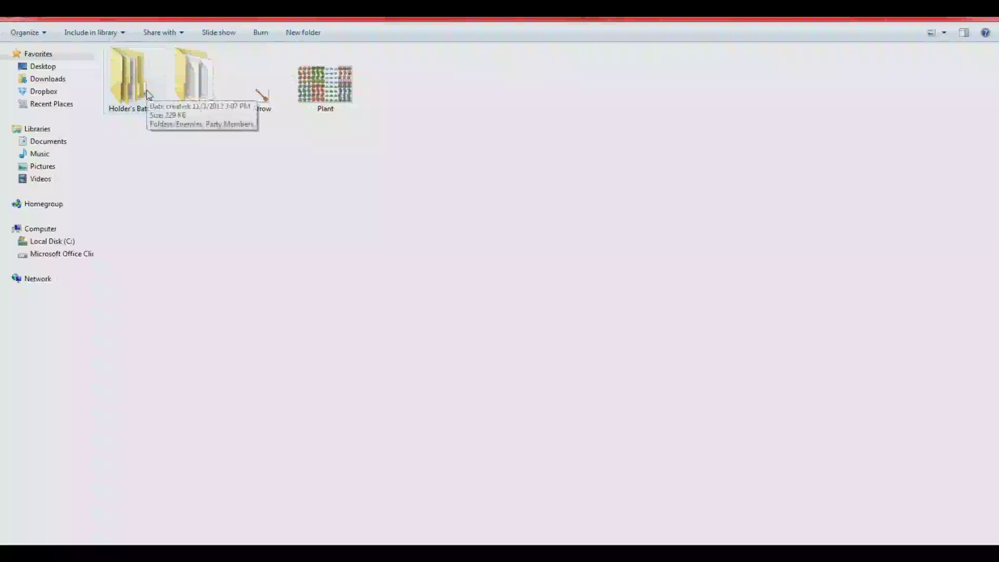
In Holder's Battlers > Party Members, rename the Meliadul sheet to Meliadul[anim].
{"action": "double_click", "coordinate": [148, 94]}
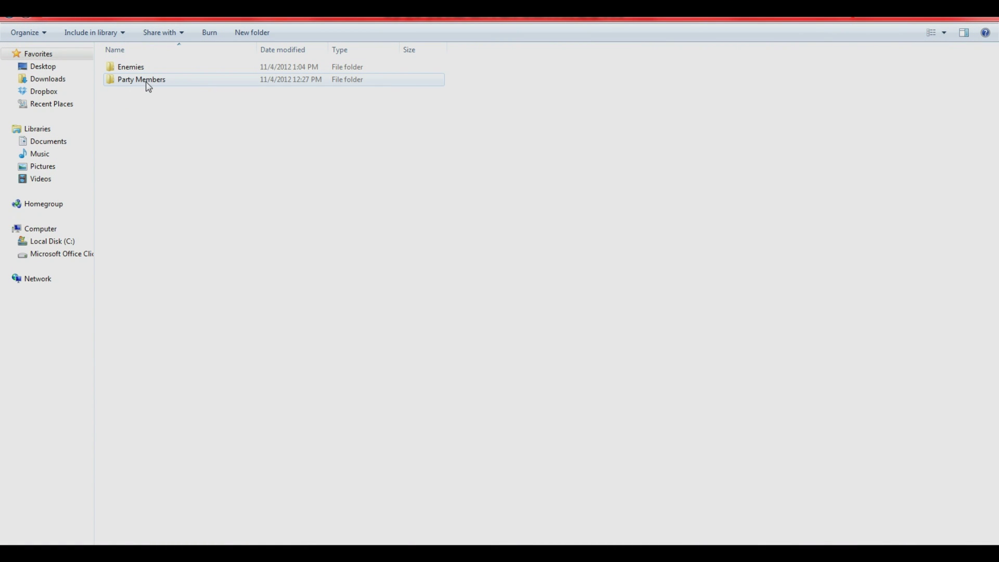
{"action": "double_click", "coordinate": [149, 83]}
{"action": "left_click", "coordinate": [130, 83]}
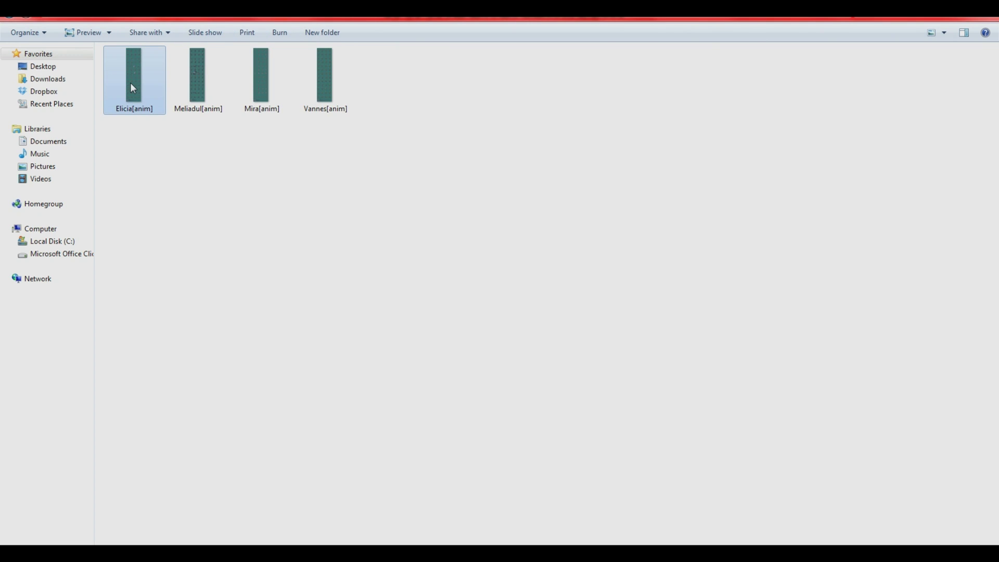
{"action": "left_click", "coordinate": [182, 86]}
{"action": "left_click", "coordinate": [257, 89]}
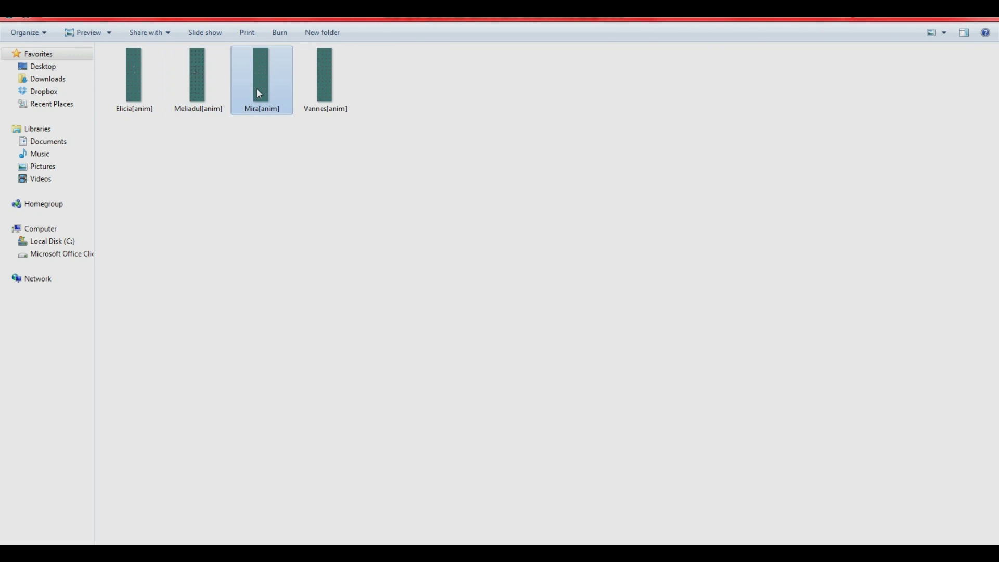
{"action": "left_click", "coordinate": [316, 103]}
{"action": "left_click", "coordinate": [187, 98]}
{"action": "key", "text": "F2"}
{"action": "type", "text": "Meliadul"}
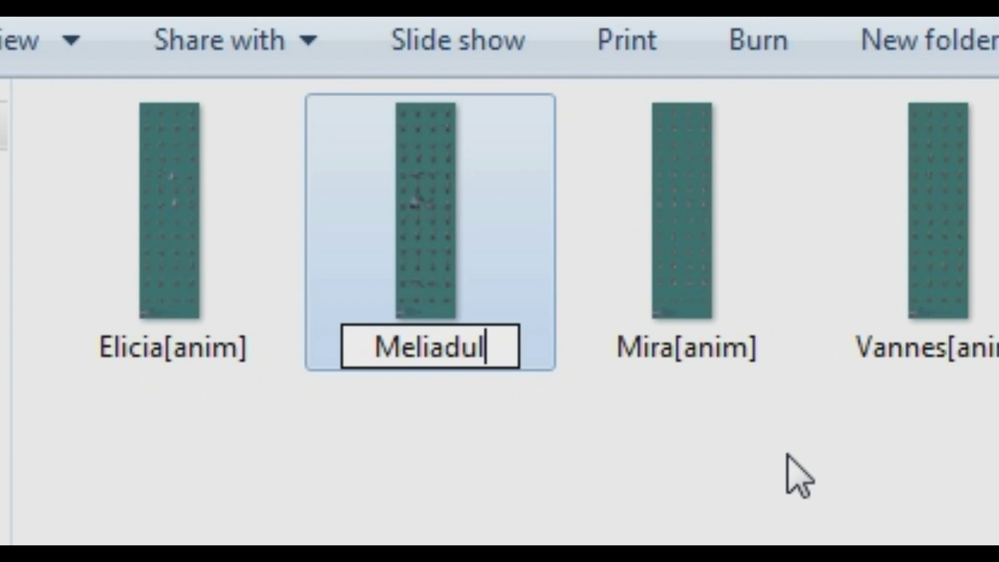
{"action": "type", "text": "[anim"}
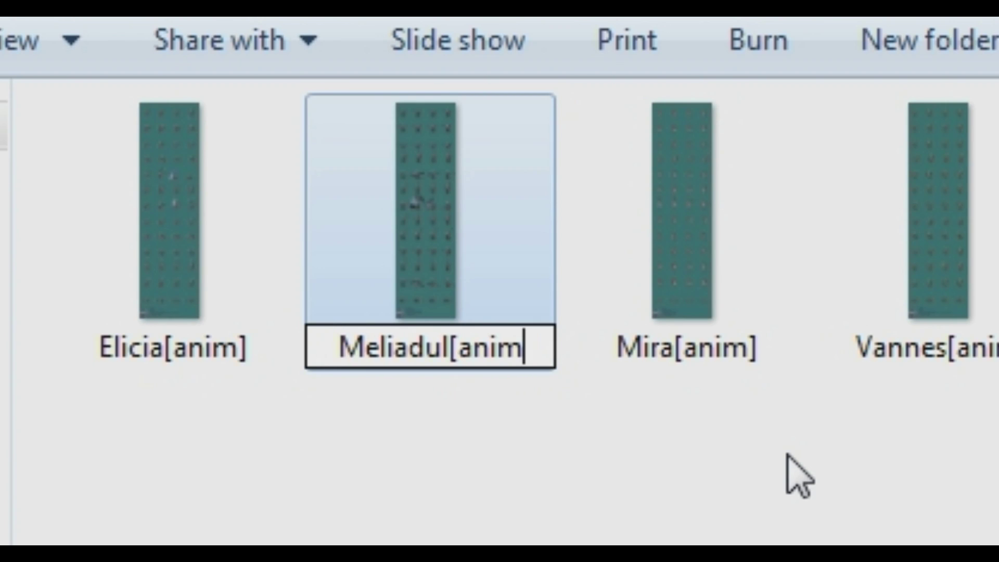
{"action": "type", "text": "]"}
{"action": "key", "text": "Return"}
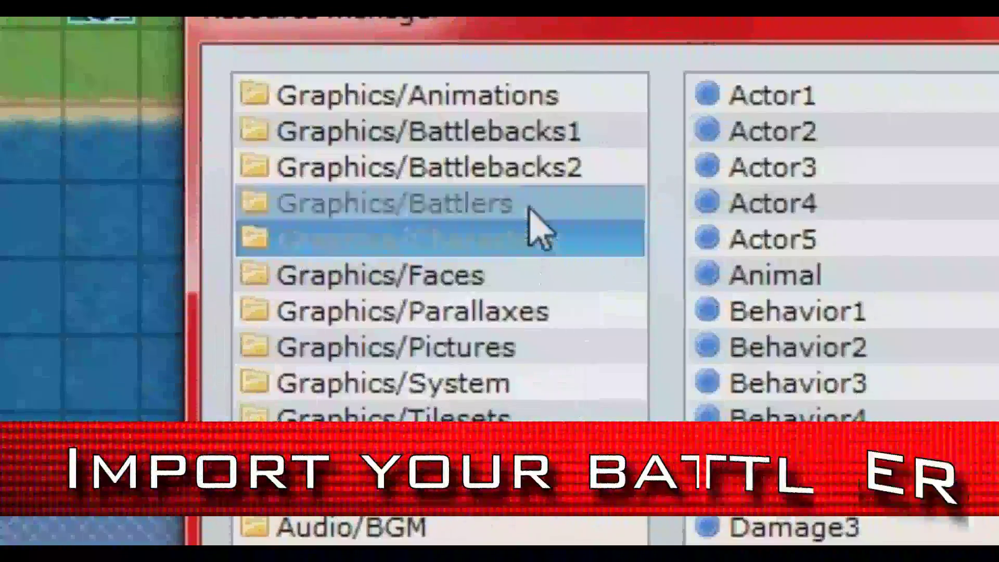
Import the four Party Members sheets (Elicia, Meliadul, Mira, Vannes) into Graphics/Battlers.
{"action": "left_click", "coordinate": [436, 210]}
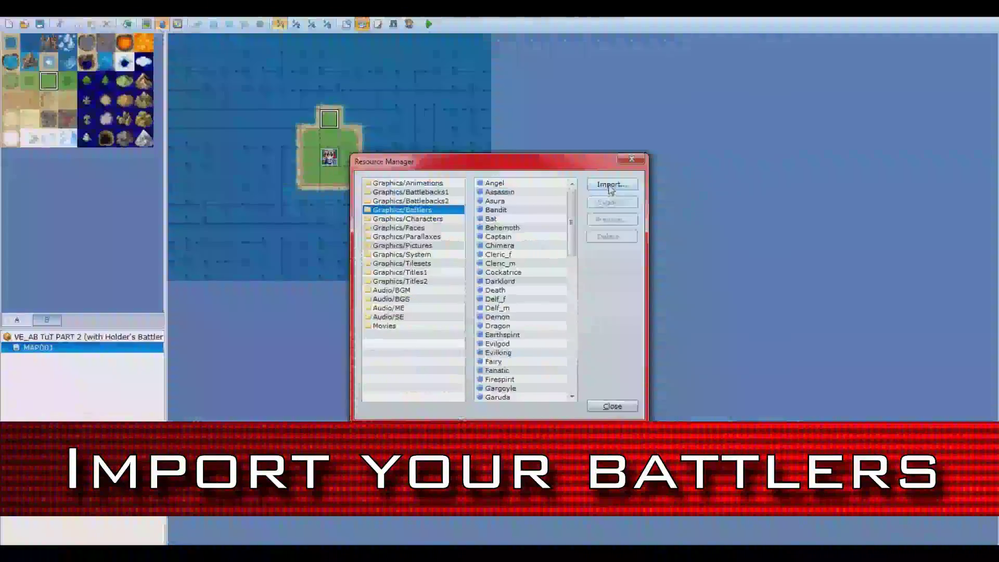
{"action": "left_click", "coordinate": [611, 186]}
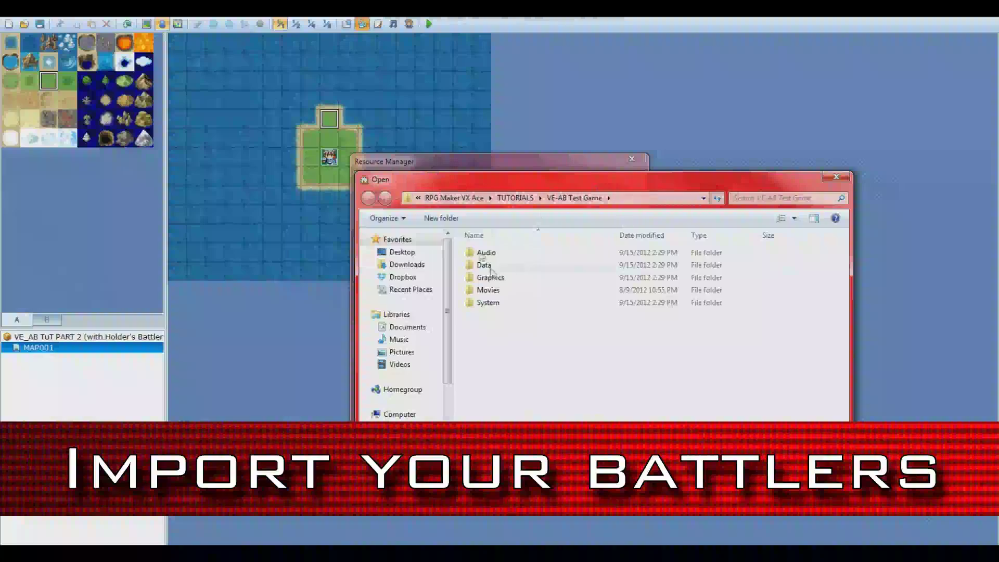
{"action": "left_click", "coordinate": [417, 197]}
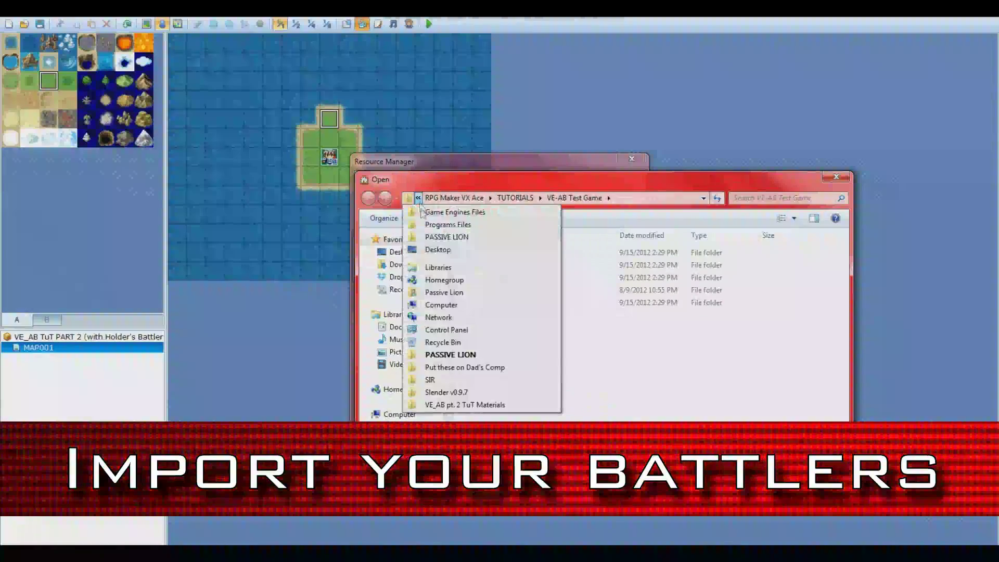
{"action": "left_click", "coordinate": [427, 403]}
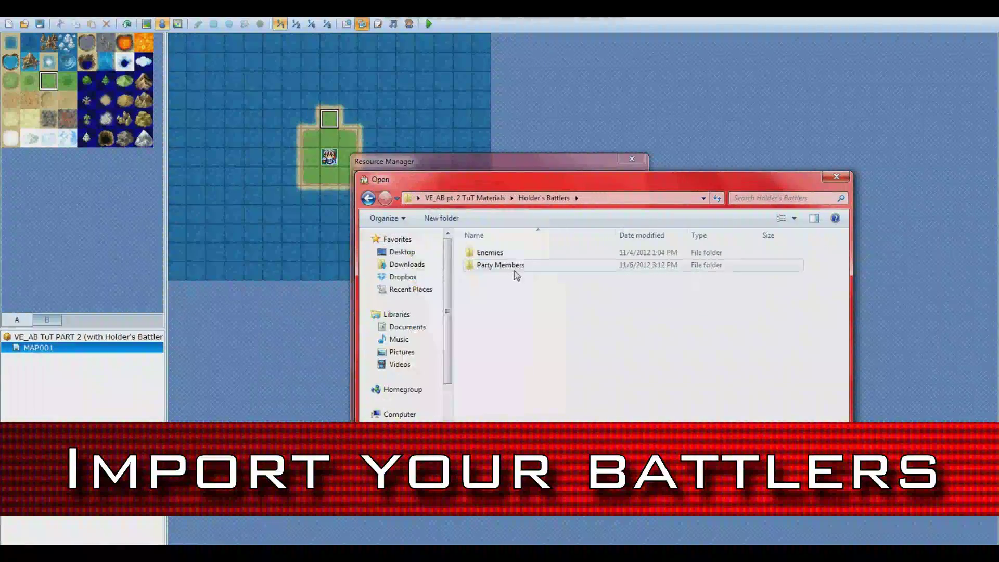
{"action": "double_click", "coordinate": [515, 267]}
{"action": "left_click", "coordinate": [508, 275]}
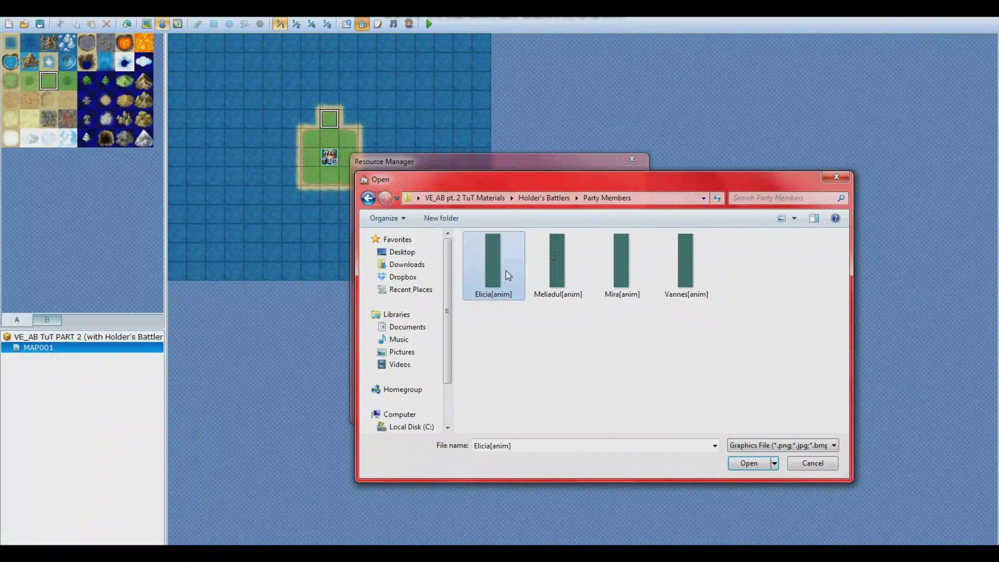
{"action": "left_click", "coordinate": [687, 279], "text": "shift"}
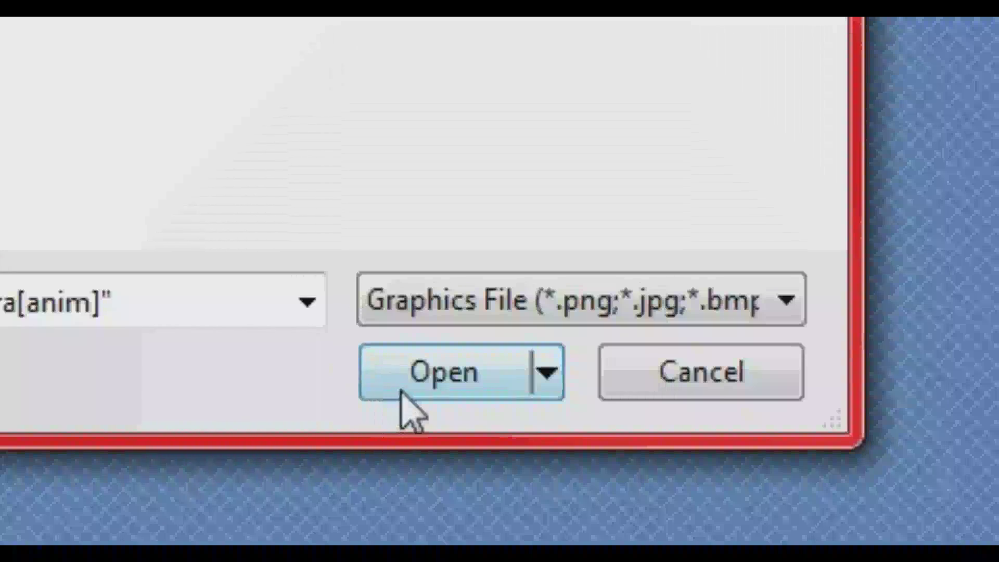
{"action": "left_click", "coordinate": [403, 385]}
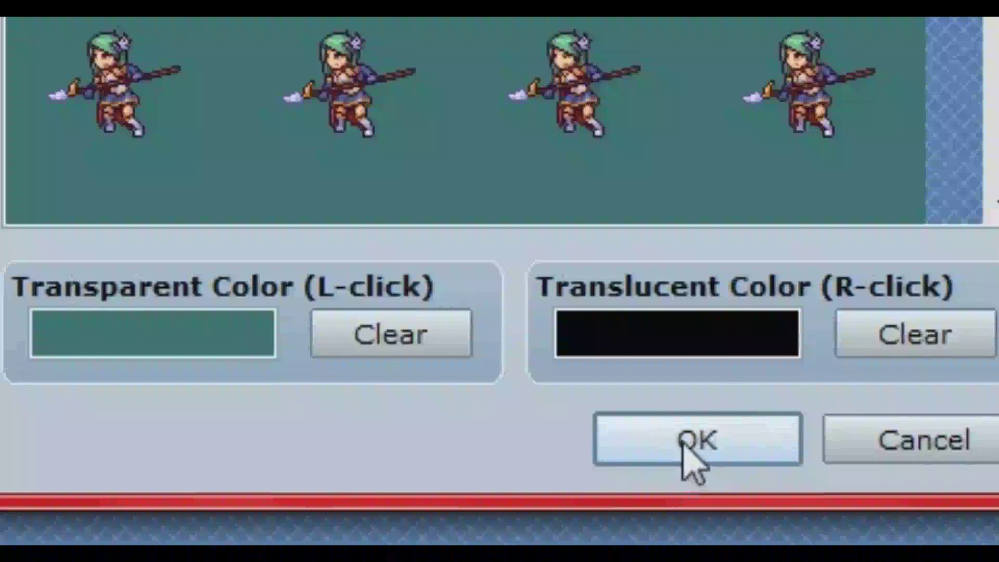
Confirm each battler import and preview the imported Meliadul sheet.
{"action": "left_click", "coordinate": [541, 425]}
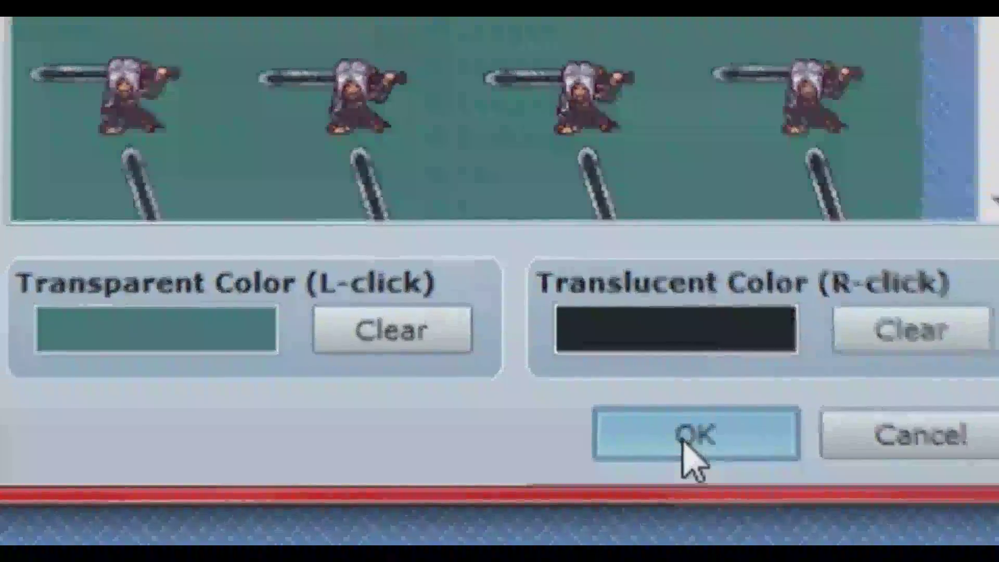
{"action": "left_click", "coordinate": [691, 457]}
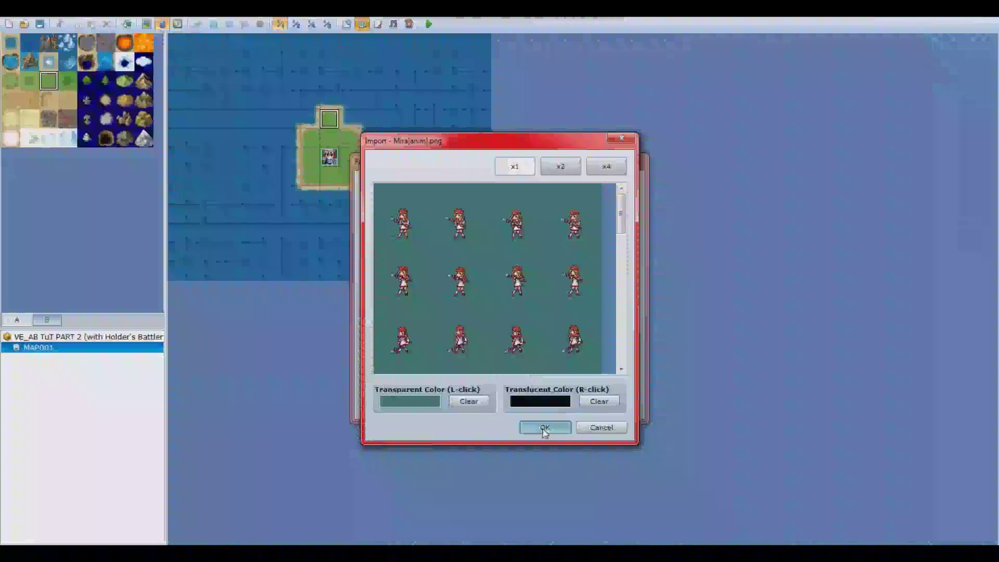
{"action": "left_click", "coordinate": [544, 428]}
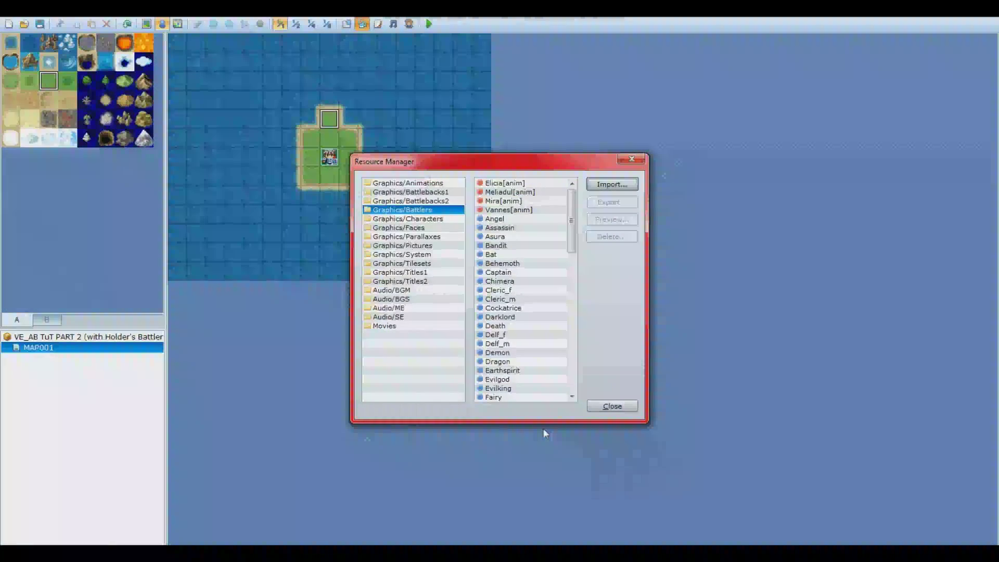
{"action": "left_click", "coordinate": [608, 219]}
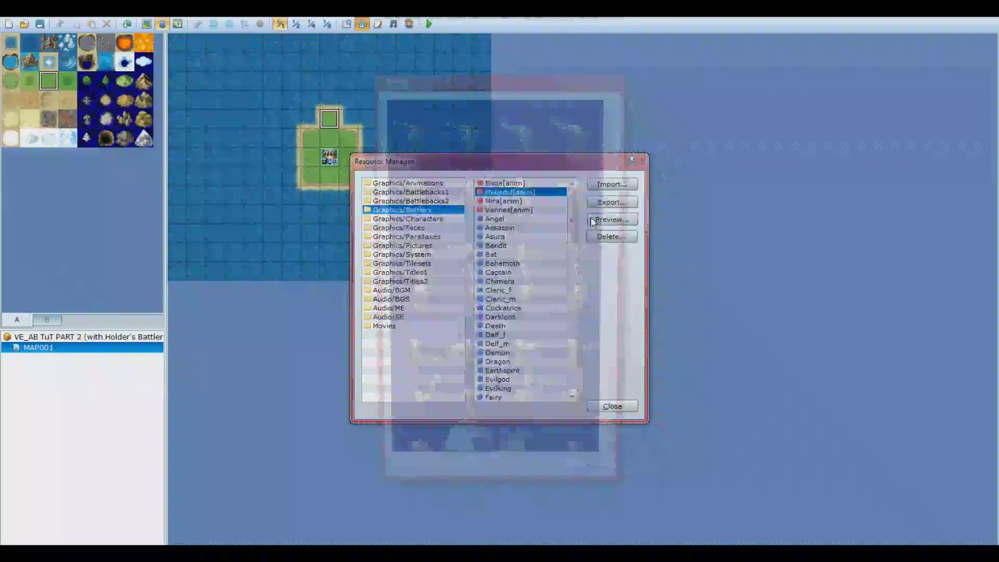
{"action": "scroll", "coordinate": [620, 295], "scroll_direction": "down", "scroll_amount": 5}
{"action": "left_click_drag", "start_coordinate": [617, 295], "coordinate": [622, 359]}
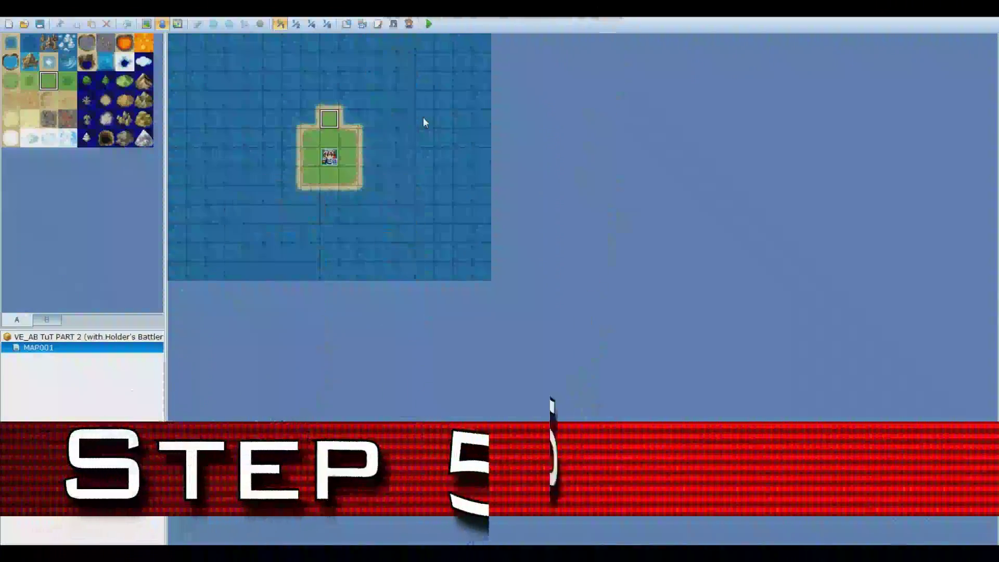
Open the VE | Animated Battlers script and add blank lines after the Thief_m entry.
{"action": "left_click", "coordinate": [378, 25]}
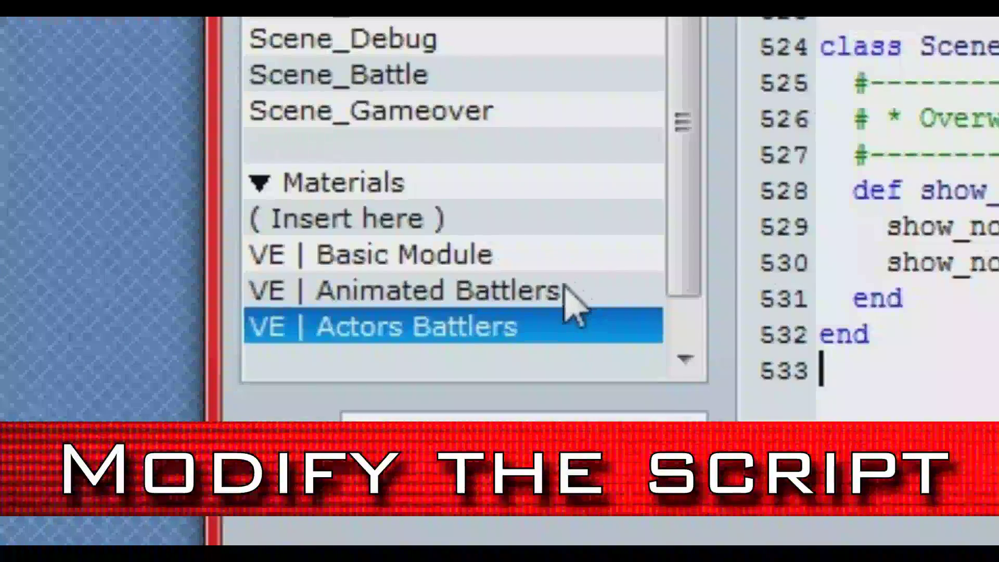
{"action": "left_click", "coordinate": [336, 423]}
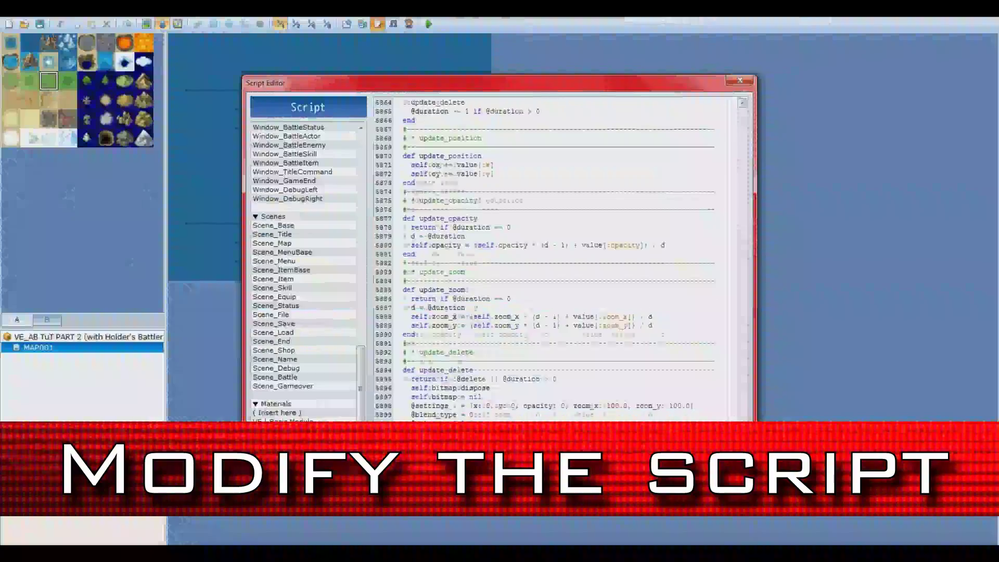
{"action": "left_click_drag", "start_coordinate": [743, 411], "coordinate": [742, 145]}
{"action": "left_click", "coordinate": [742, 456]}
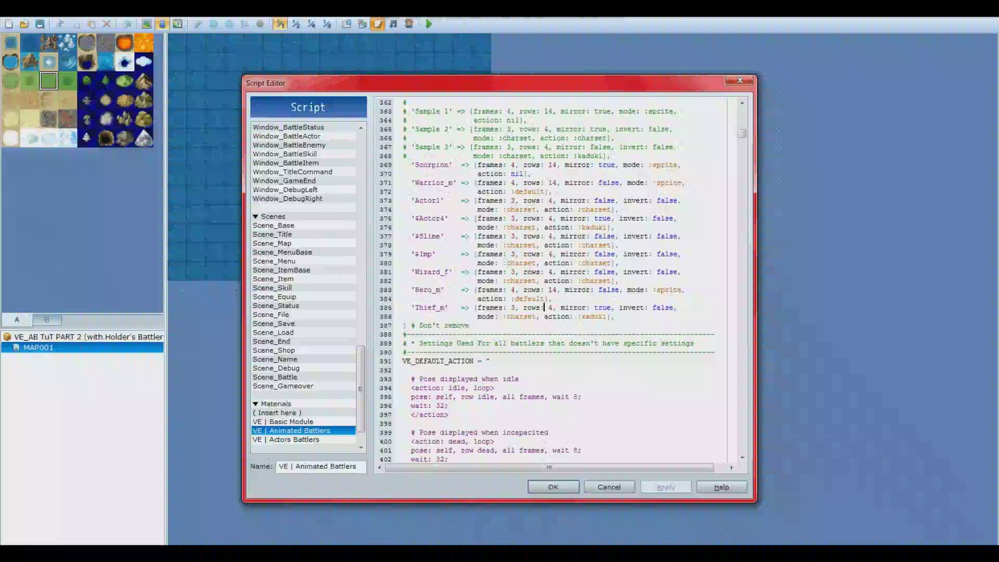
{"action": "key", "text": "Return"}
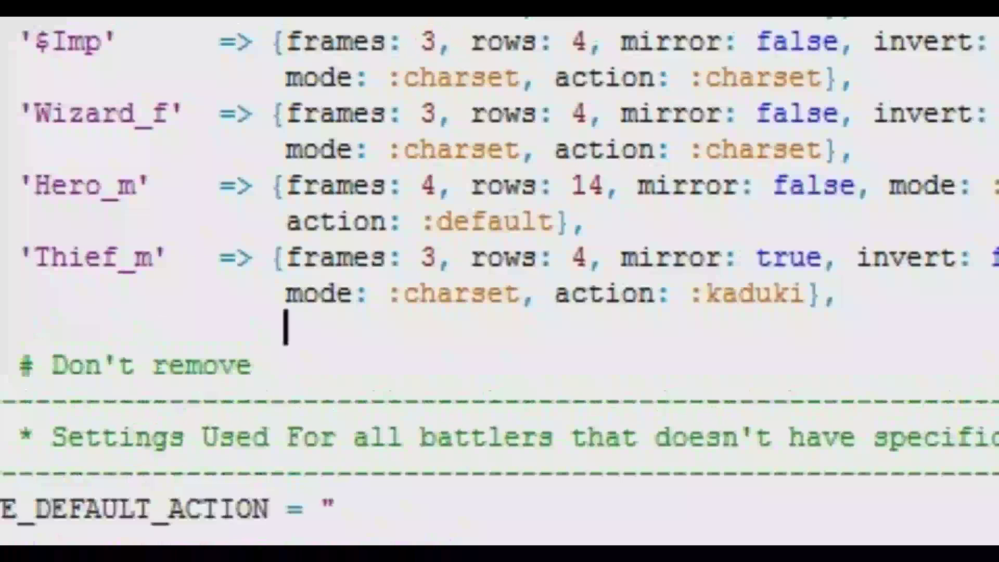
{"action": "key", "text": "Return"}
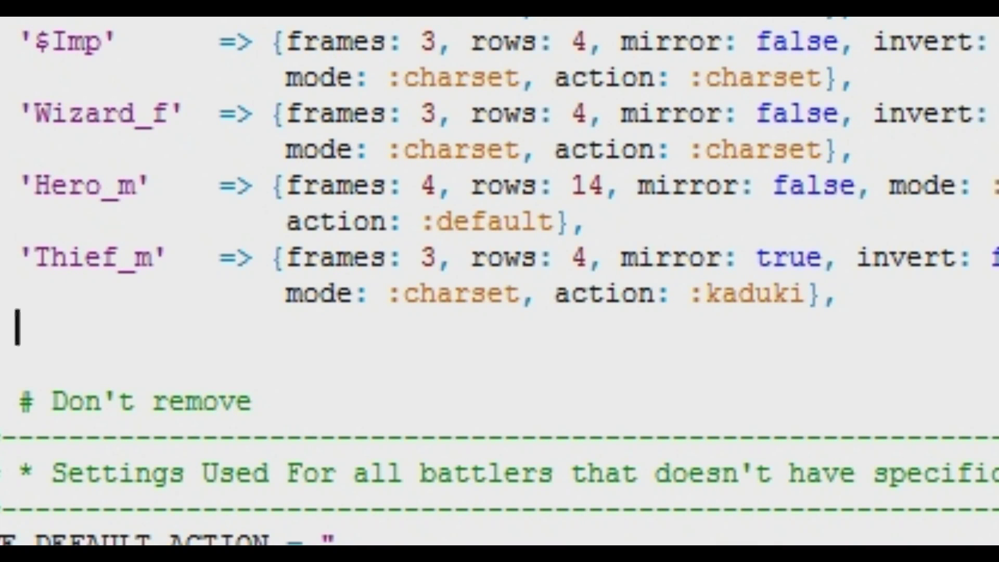
Add Meliadul, Mira, Vannes and Elicia entries: frames 4, rows 14, mirror false, sprite mode, default action.
{"action": "type", "text": "'Melia"}
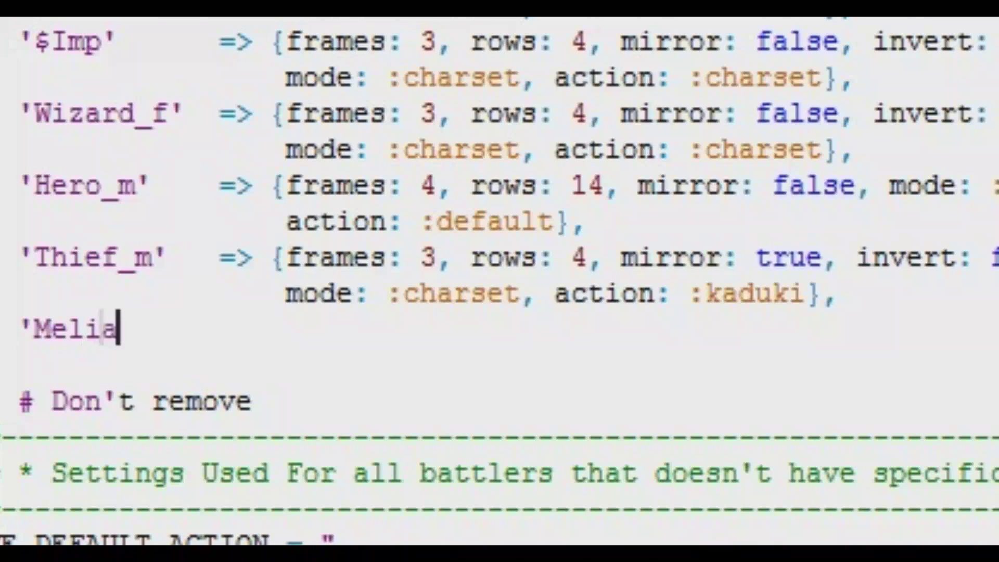
{"action": "type", "text": "dul'  => {frames: 4, rows: 14, mirror: false"}
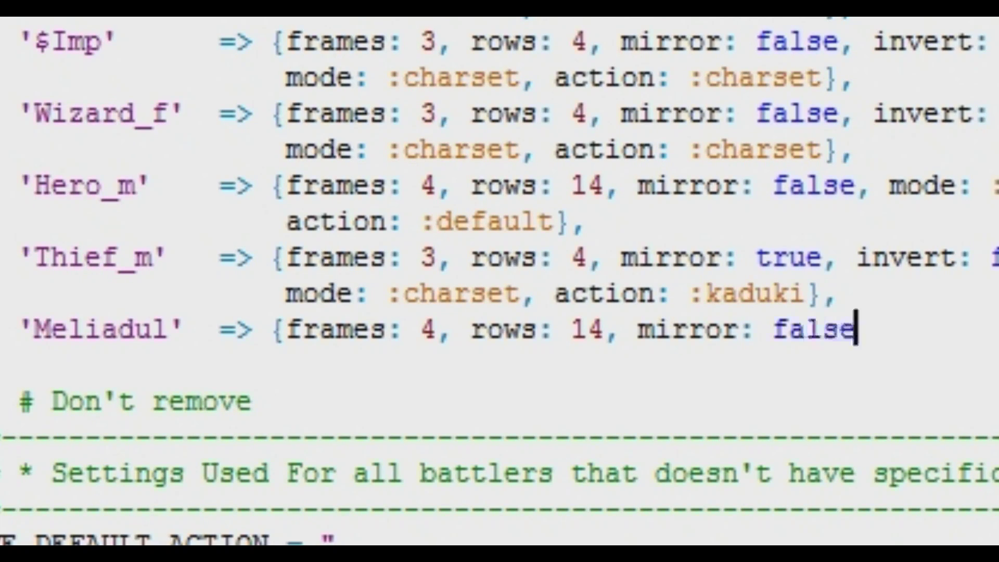
{"action": "type", "text": ", mode:"}
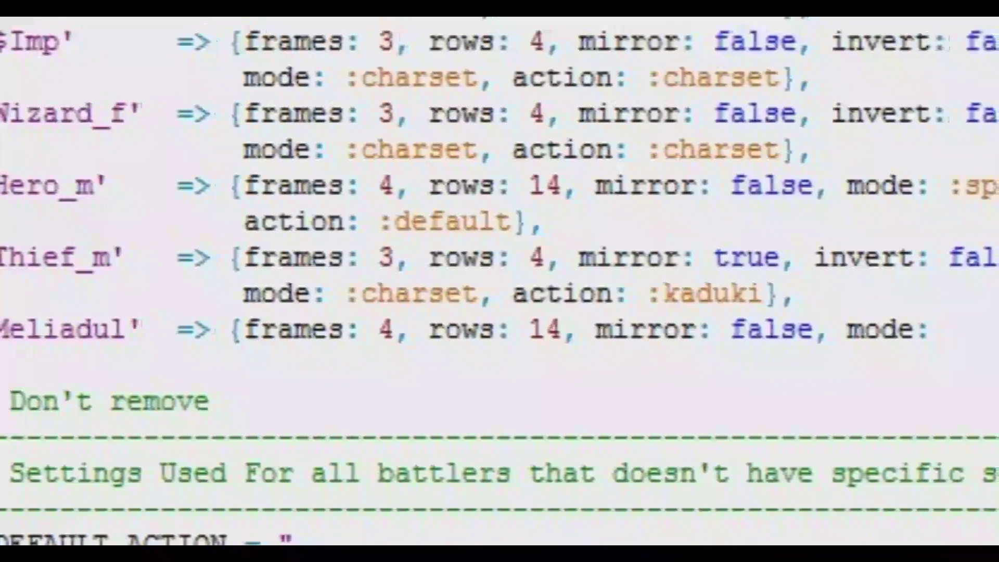
{"action": "type", "text": " :sprit"}
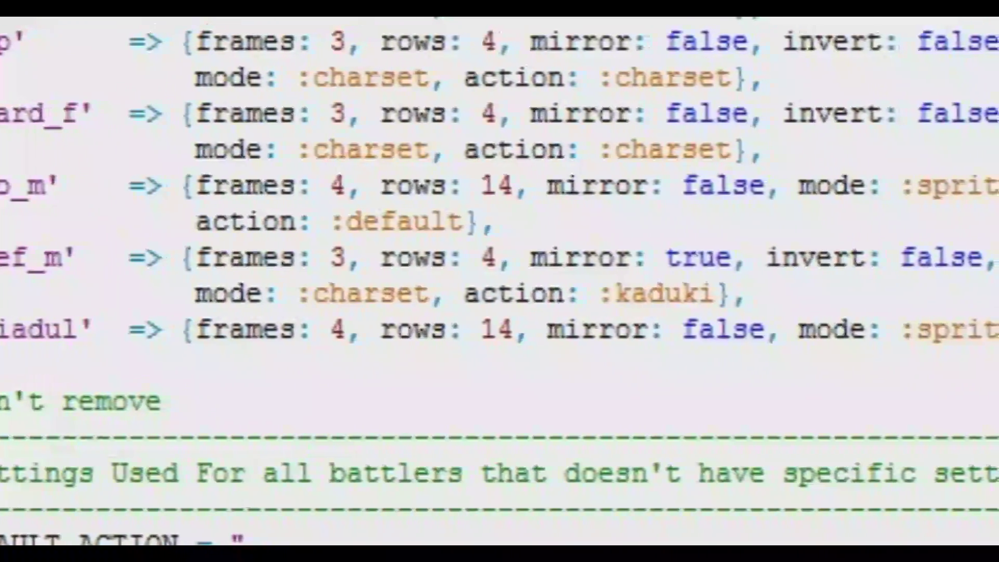
{"action": "type", "text": "e,"}
{"action": "key", "text": "Return"}
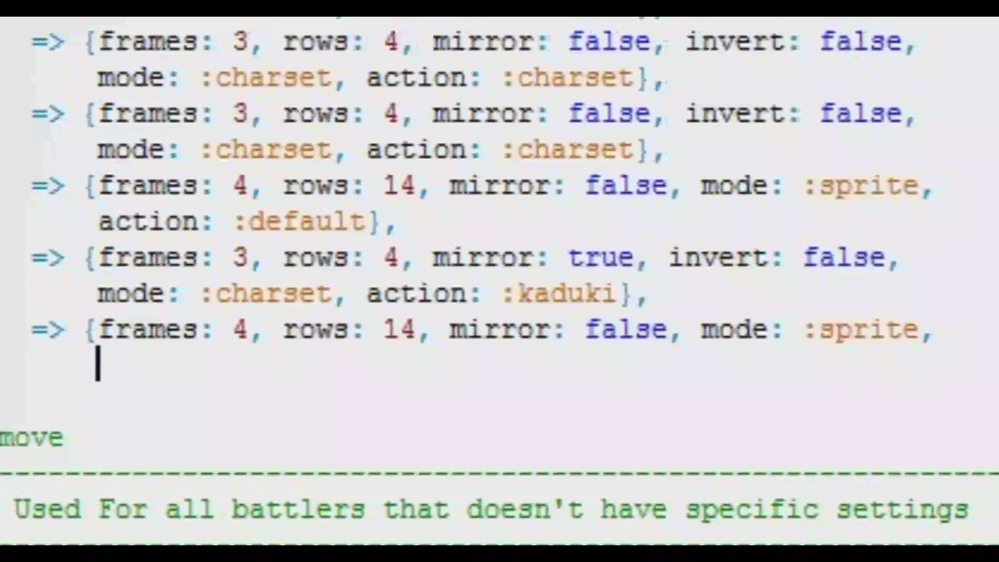
{"action": "type", "text": "action: :default},"}
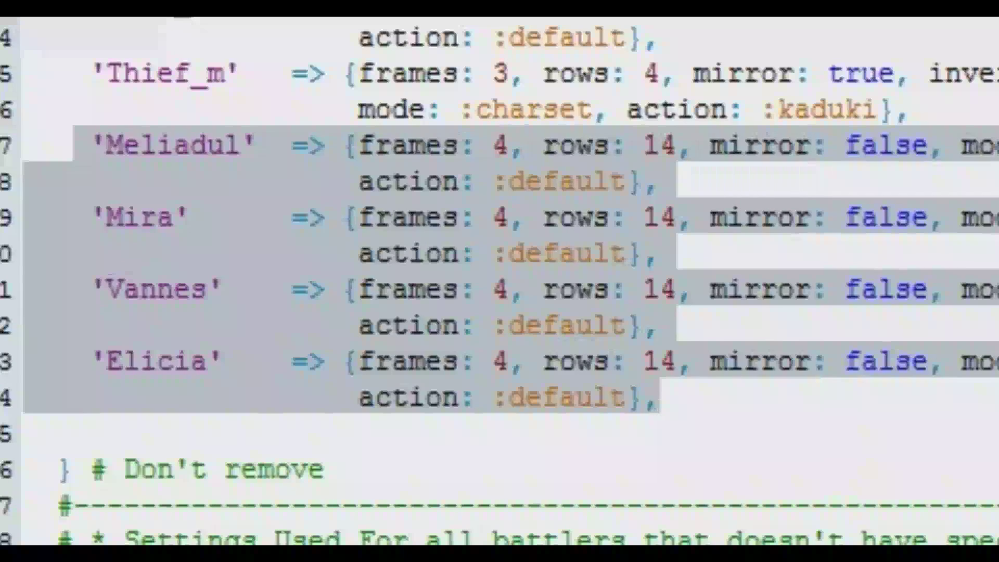
{"action": "left_click", "coordinate": [661, 398]}
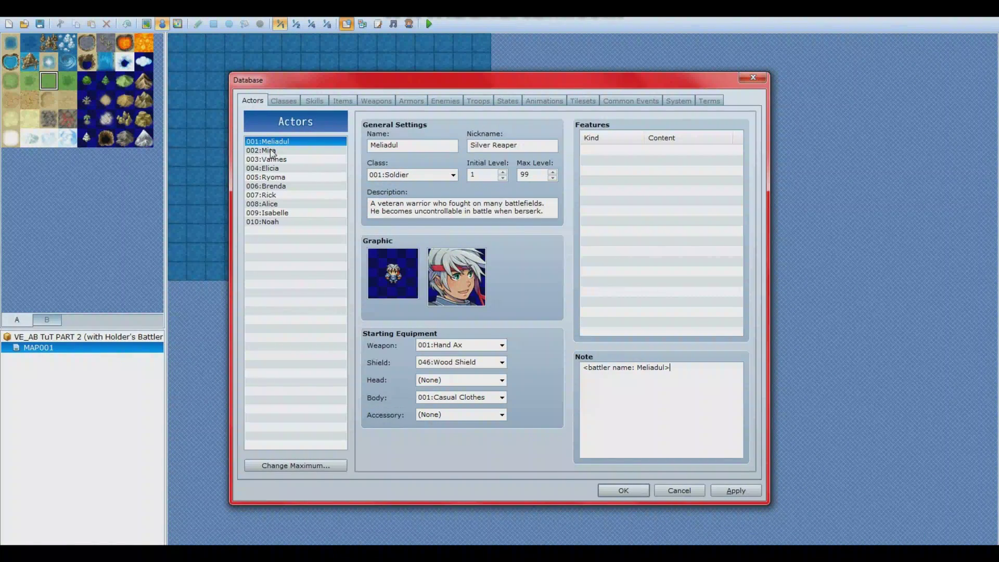
Enter a <battler name> note tag for Mira and review Meliadul's starting weapon options.
{"action": "left_click", "coordinate": [261, 150]}
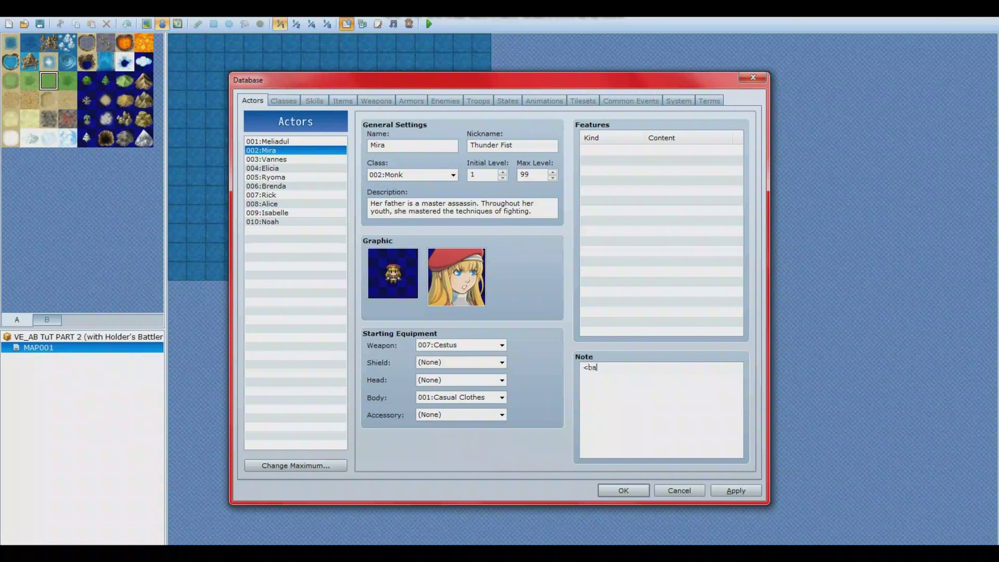
{"action": "type", "text": "ttler name: Meliadul>"}
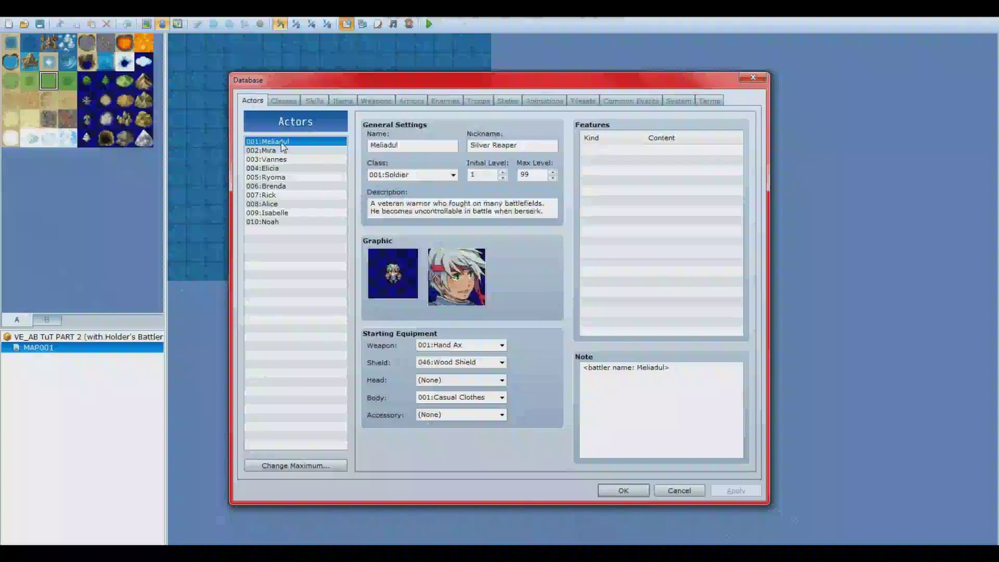
{"action": "left_click", "coordinate": [487, 345]}
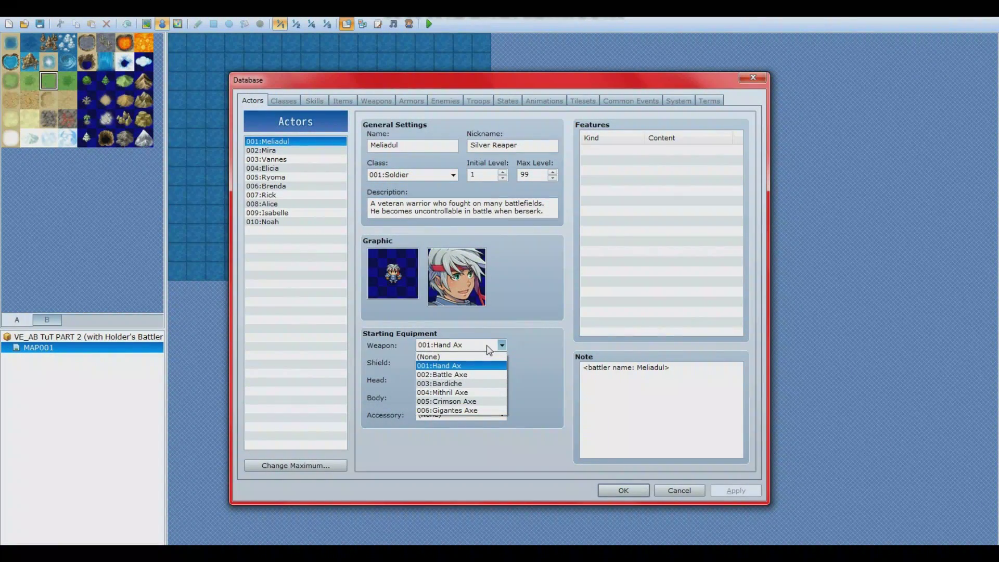
{"action": "left_click", "coordinate": [488, 347]}
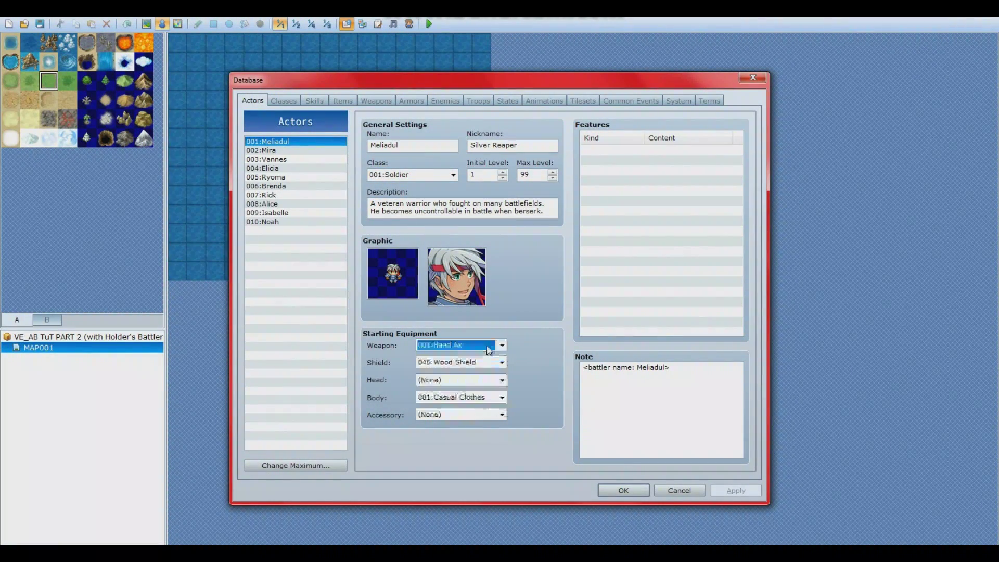
Change the Soldier class's Equip Weapon feature from Axe to Sword.
{"action": "left_click", "coordinate": [285, 101]}
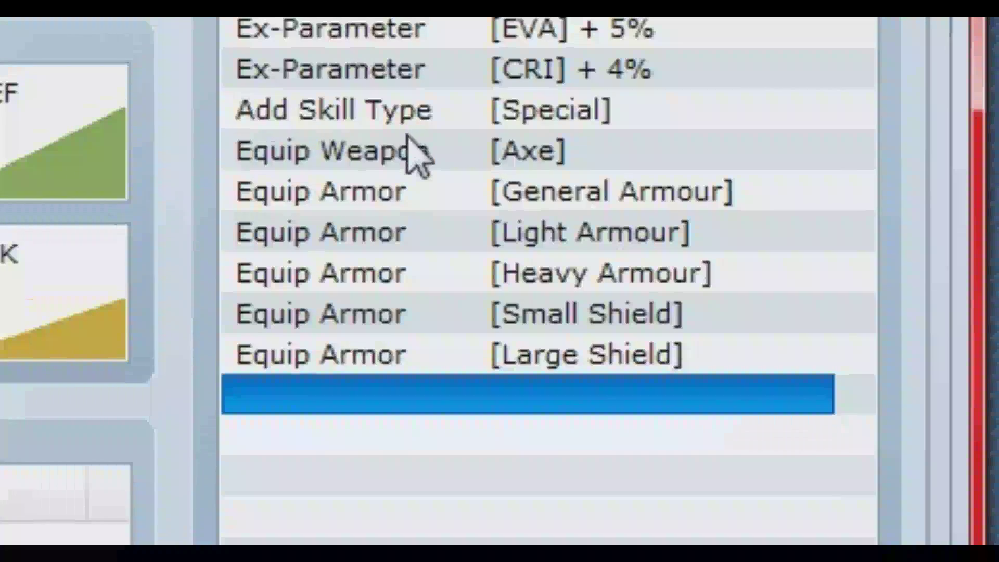
{"action": "left_click", "coordinate": [628, 203]}
{"action": "right_click", "coordinate": [627, 204]}
{"action": "left_click", "coordinate": [486, 200]}
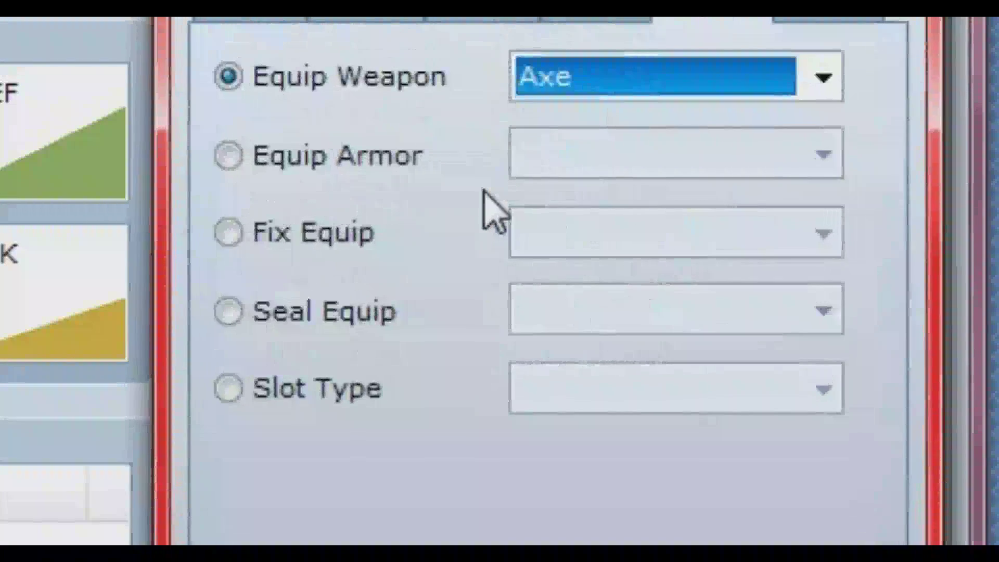
{"action": "left_click", "coordinate": [551, 99]}
{"action": "left_click", "coordinate": [564, 241]}
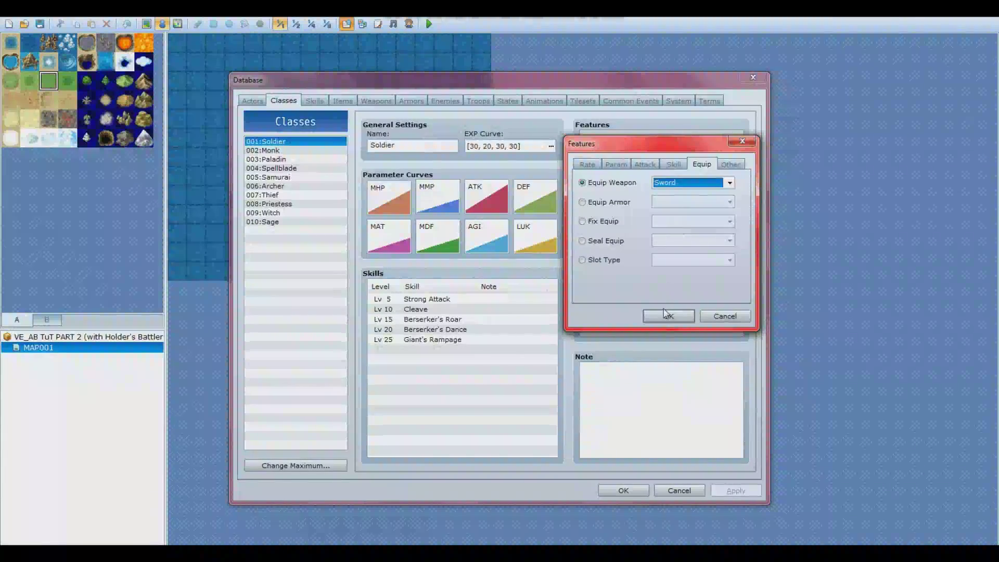
{"action": "left_click", "coordinate": [665, 315]}
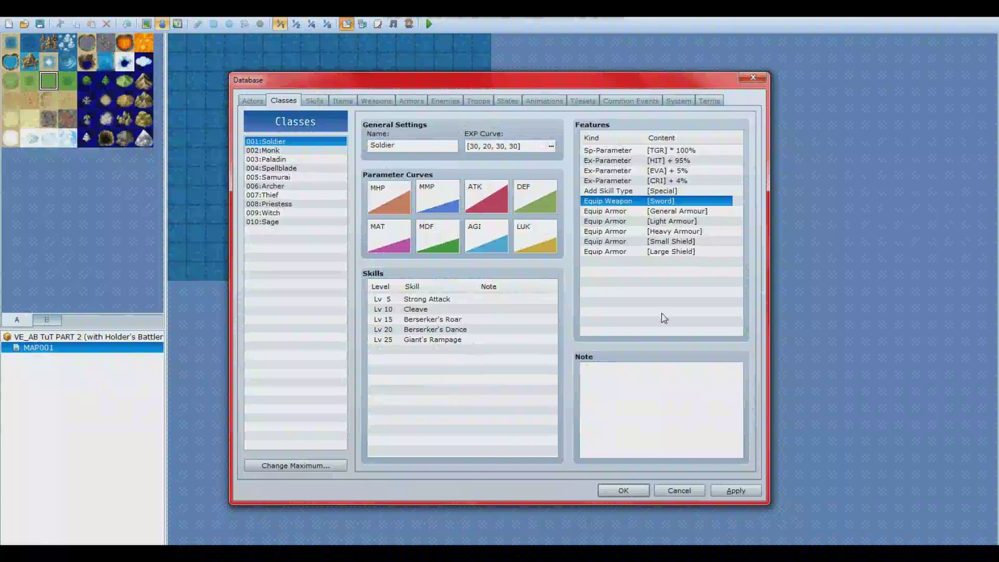
Browse the feature editor's equip, attack and skill options, keeping Equip Weapon Sword.
{"action": "left_click", "coordinate": [604, 262]}
{"action": "double_click", "coordinate": [606, 264]}
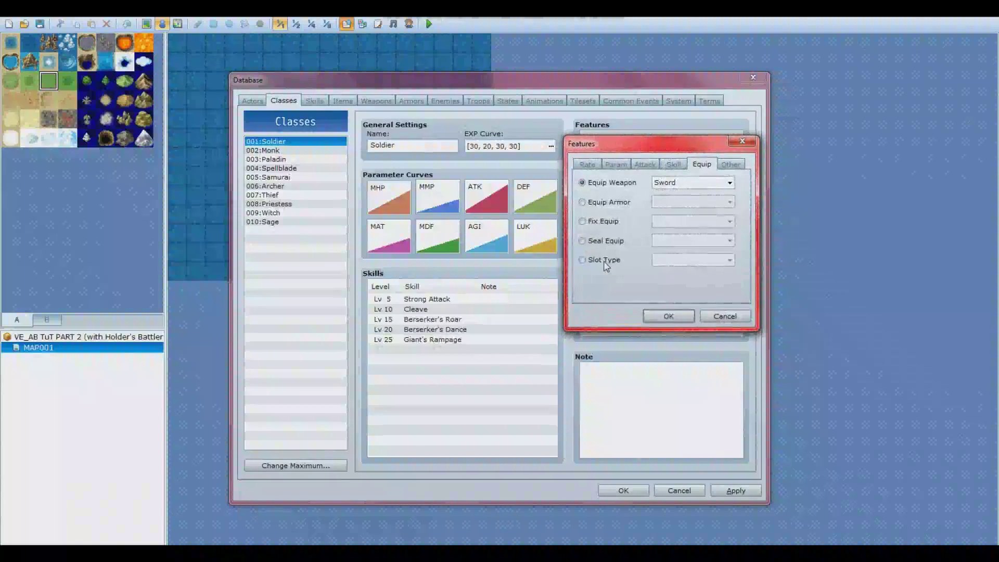
{"action": "left_click", "coordinate": [605, 202]}
{"action": "left_click", "coordinate": [603, 221]}
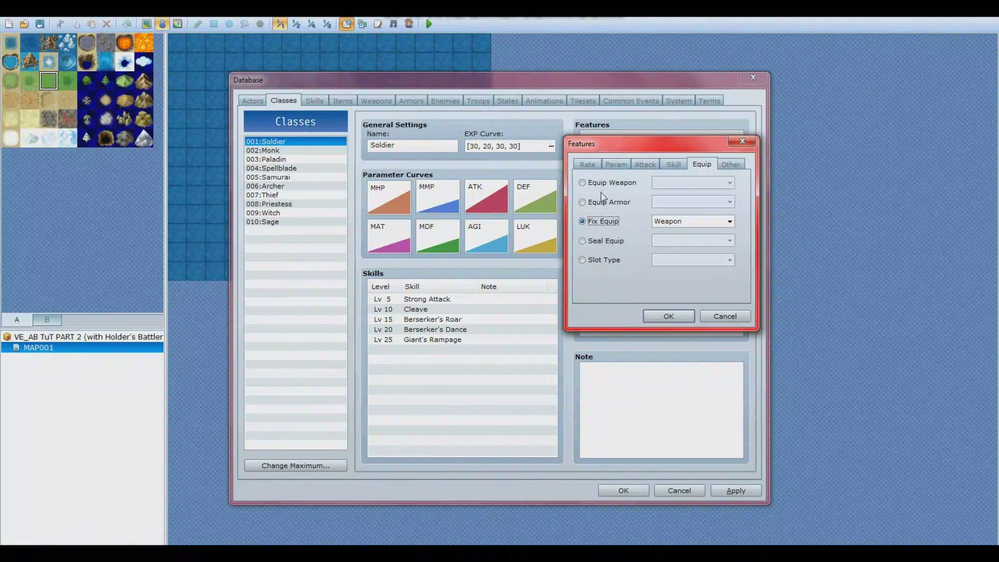
{"action": "left_click", "coordinate": [611, 180]}
{"action": "left_click", "coordinate": [644, 165]}
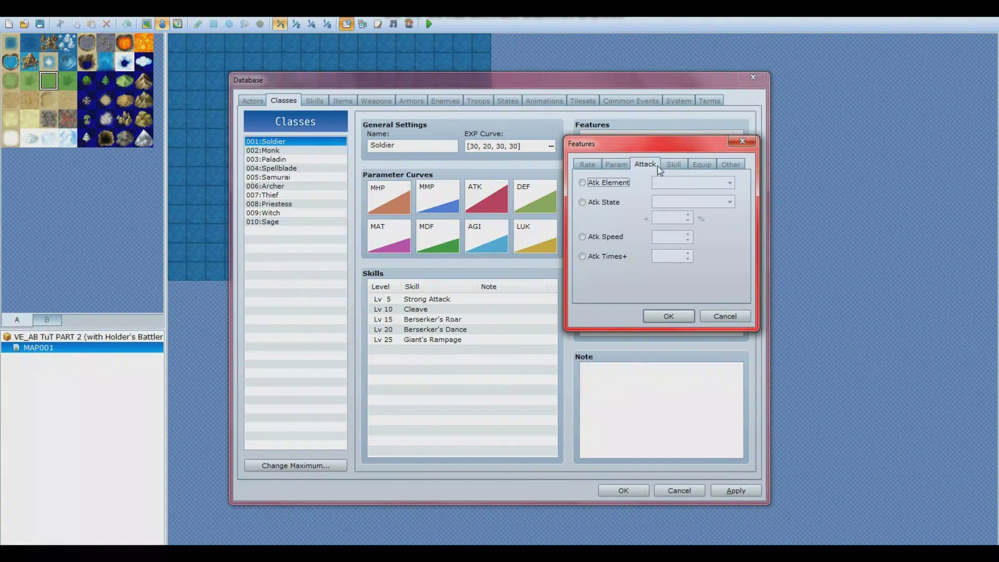
{"action": "left_click", "coordinate": [676, 165]}
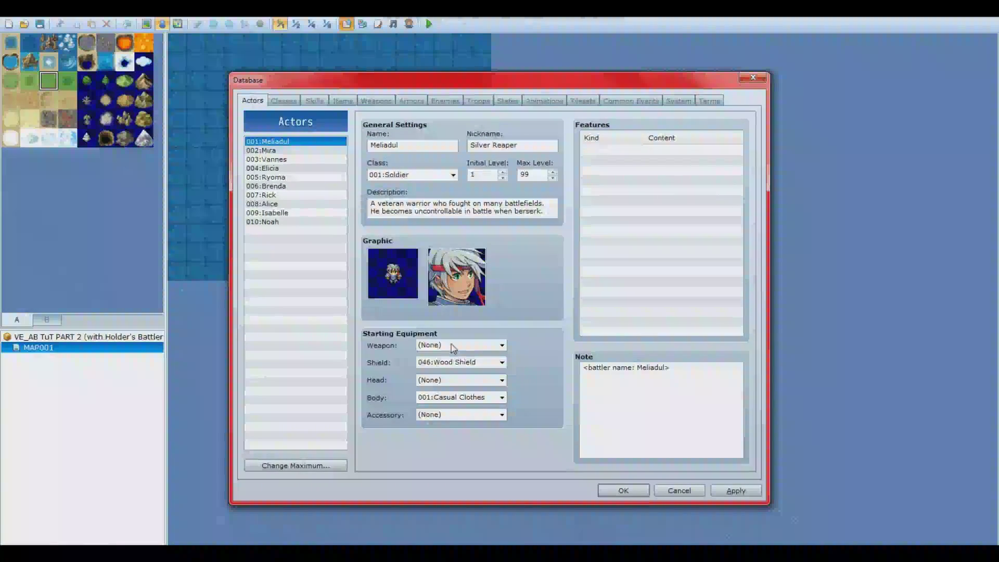
Set Meliadul's starting weapon to 020:Long Sword.
{"action": "left_click", "coordinate": [451, 346]}
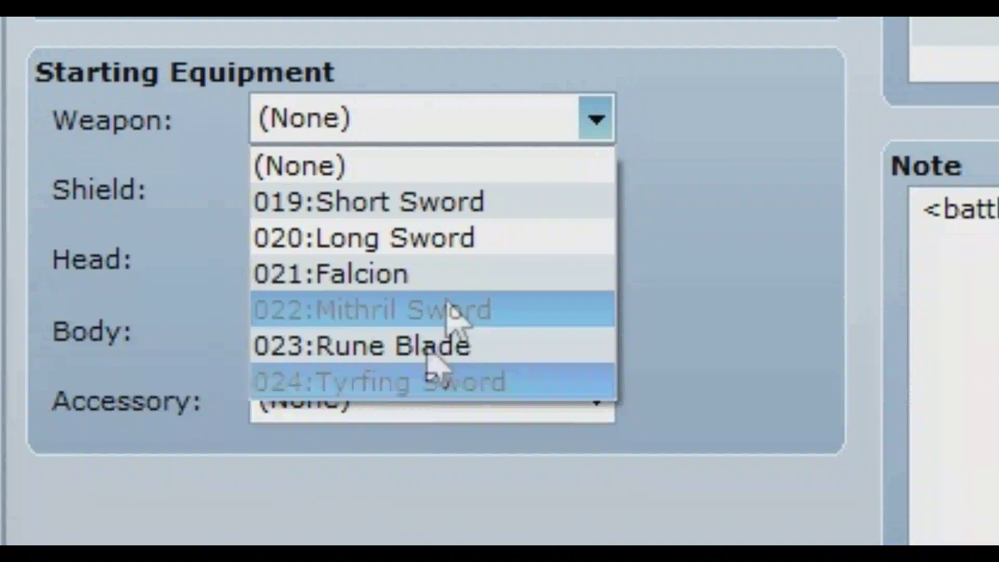
{"action": "left_click", "coordinate": [461, 244]}
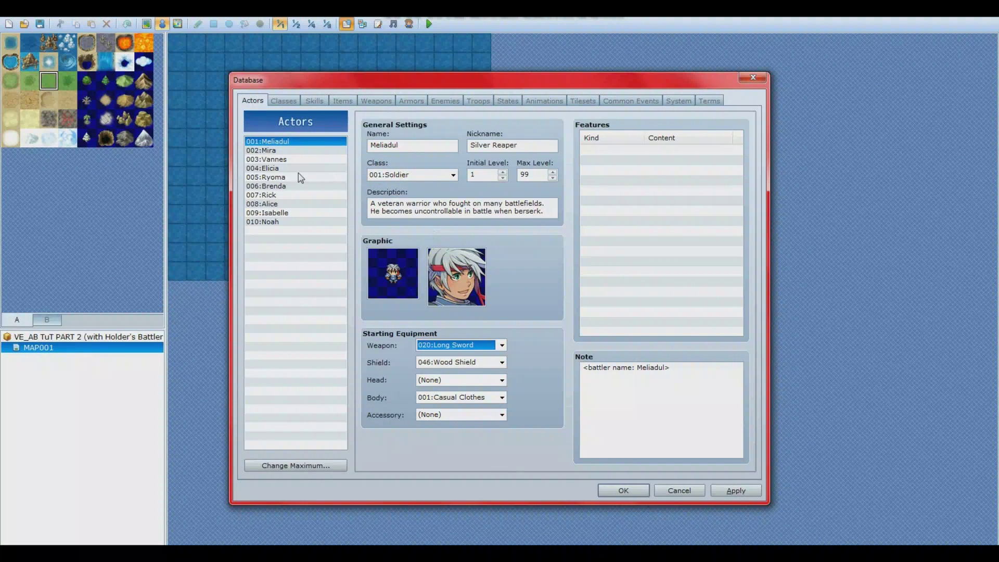
{"action": "left_click", "coordinate": [281, 152]}
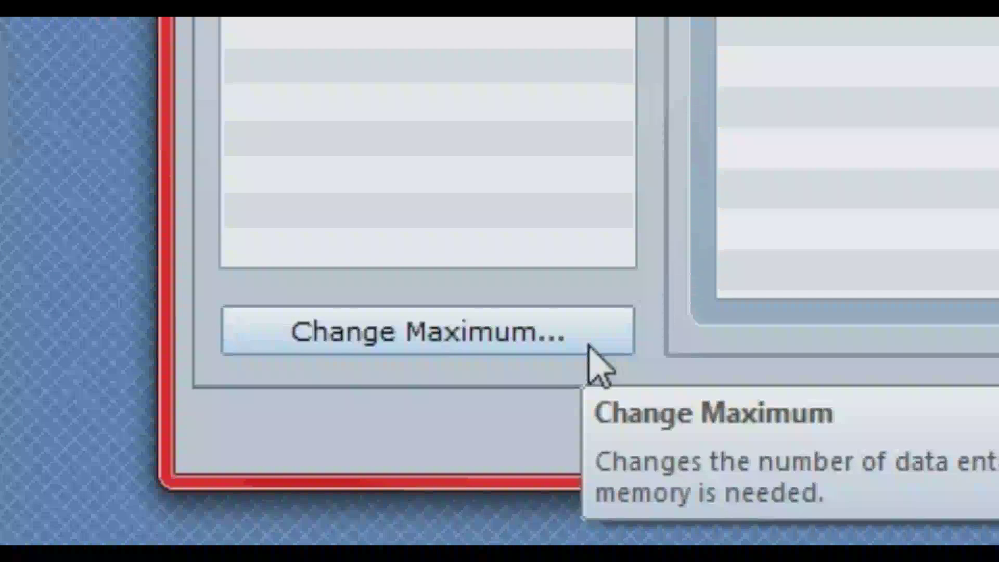
Raise the class maximum from 10 to 11 and name class 011 'New Class'.
{"action": "left_click", "coordinate": [589, 348]}
{"action": "left_click", "coordinate": [360, 351]}
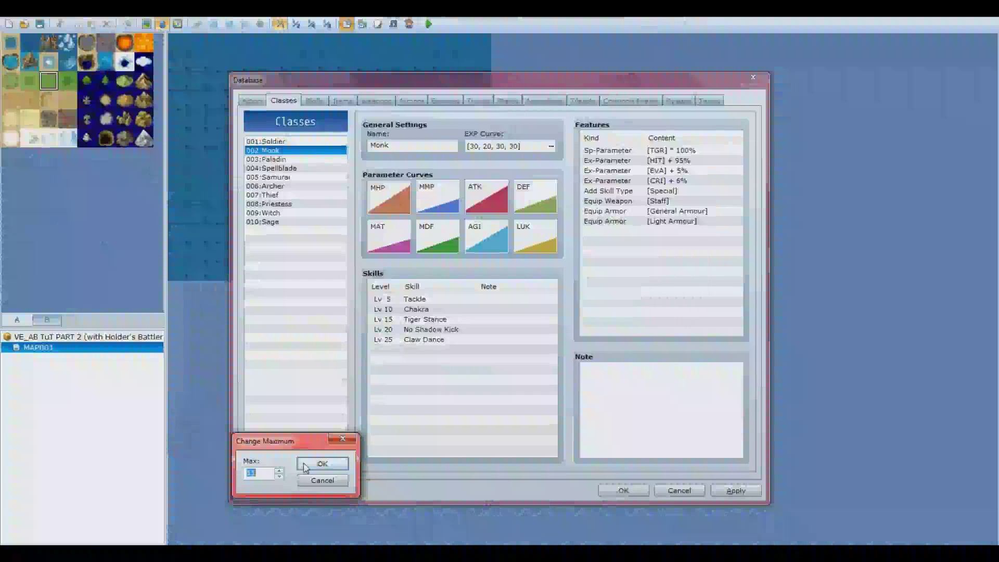
{"action": "left_click", "coordinate": [536, 324]}
{"action": "left_click", "coordinate": [267, 232]}
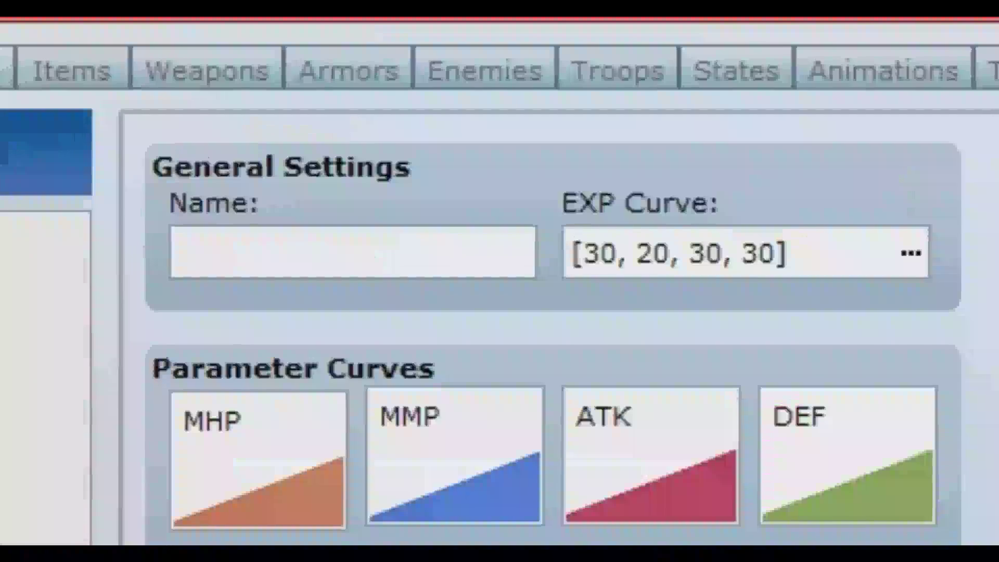
{"action": "left_click", "coordinate": [184, 250]}
{"action": "type", "text": "New"}
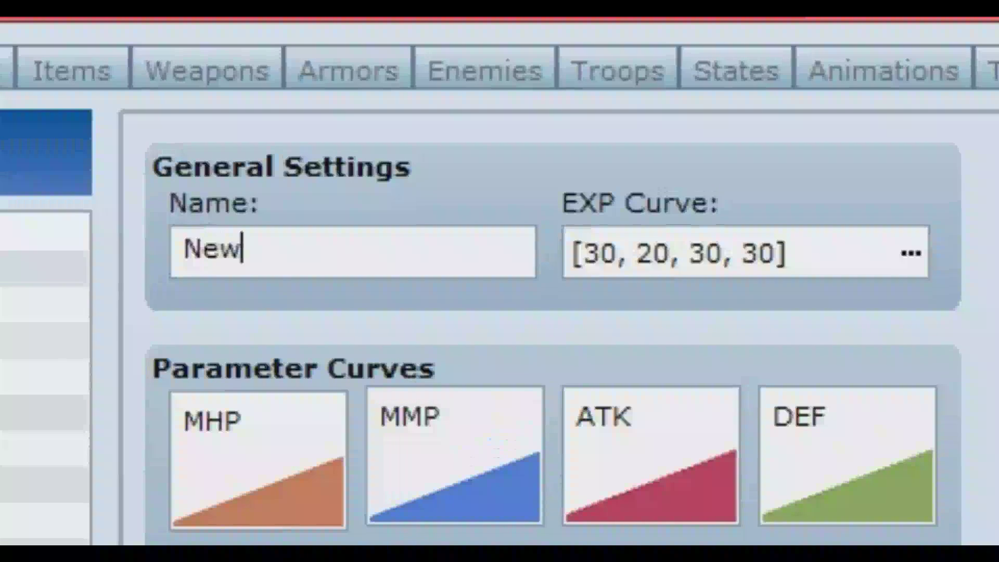
{"action": "type", "text": " Class"}
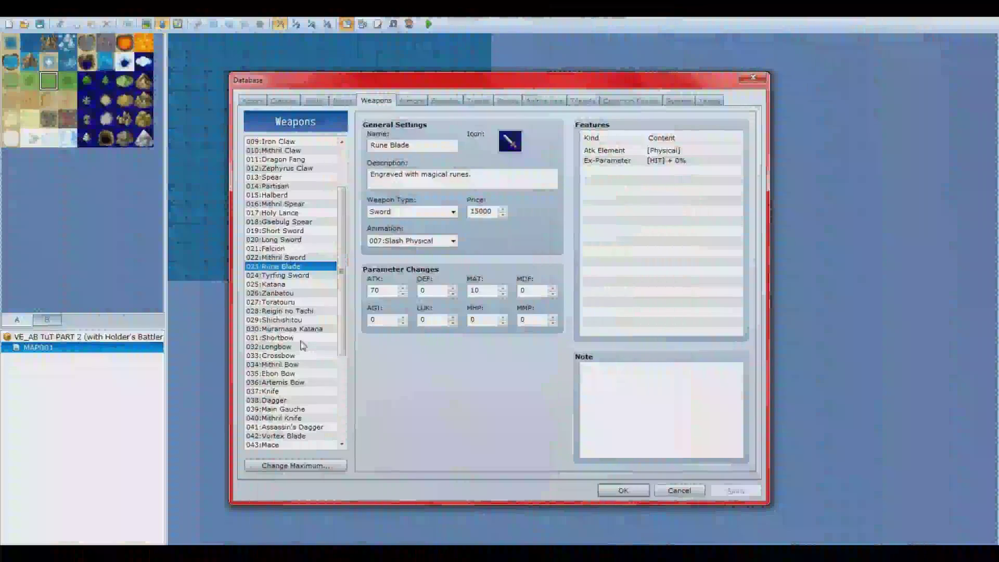
Paste the three bow pose notetags into the 032:Longbow weapon's note and close the Database.
{"action": "left_click", "coordinate": [291, 347]}
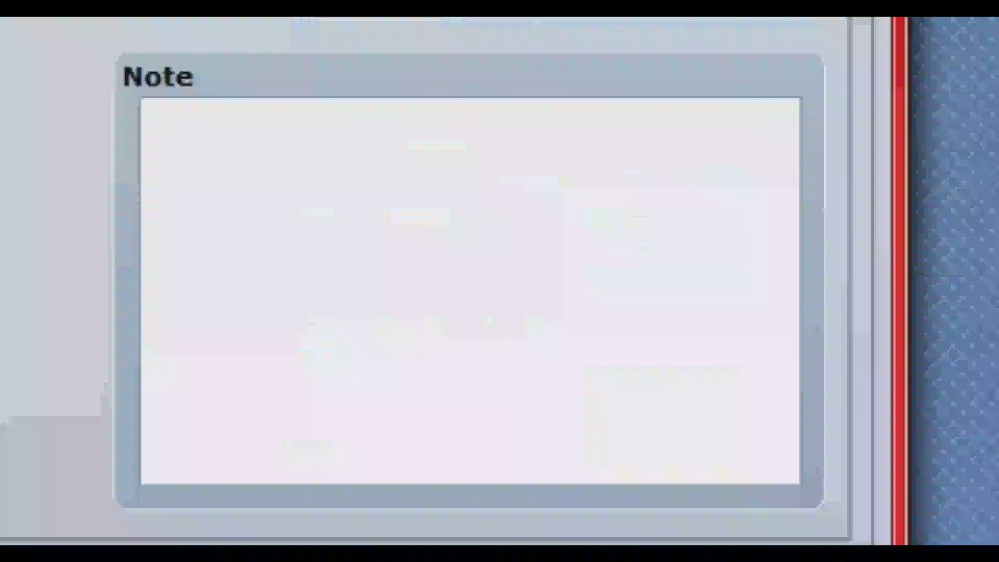
{"action": "right_click", "coordinate": [608, 385]}
{"action": "left_click", "coordinate": [620, 426]}
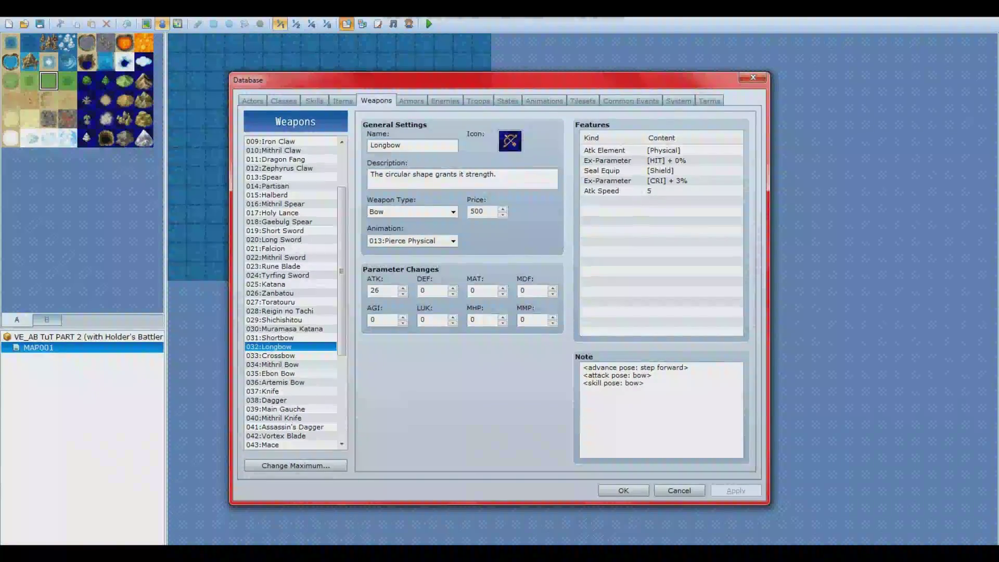
{"action": "key", "text": "Return"}
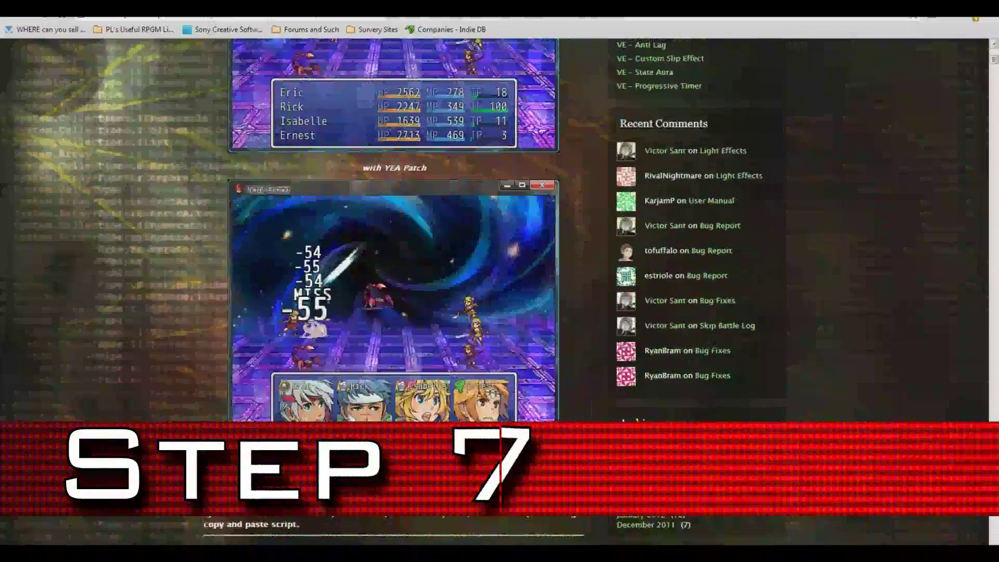
Save the Bow Attack example's arrow image from the User Manual as a PNG named Arrow.
{"action": "scroll", "coordinate": [232, 291], "scroll_direction": "down", "scroll_amount": 4}
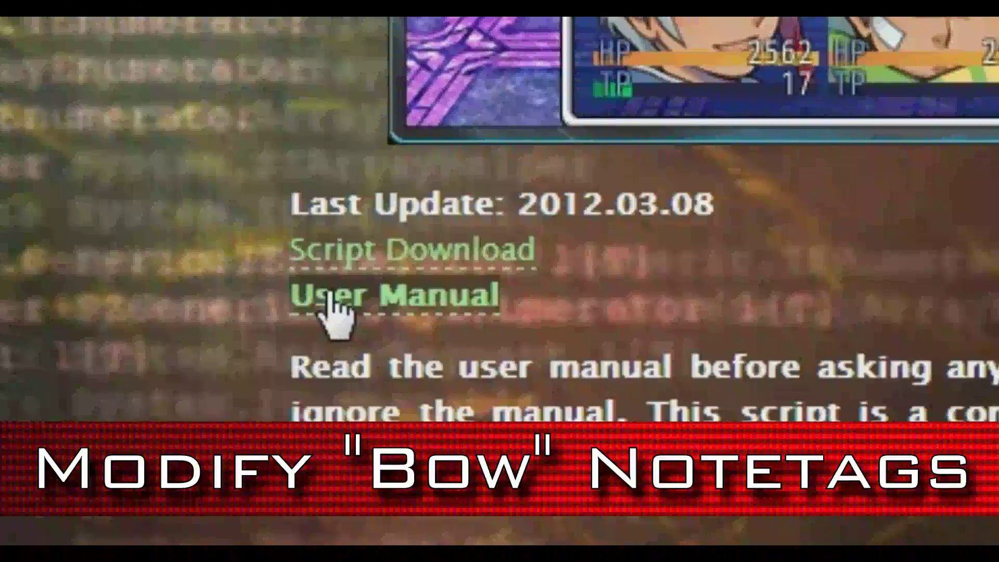
{"action": "left_click", "coordinate": [333, 296]}
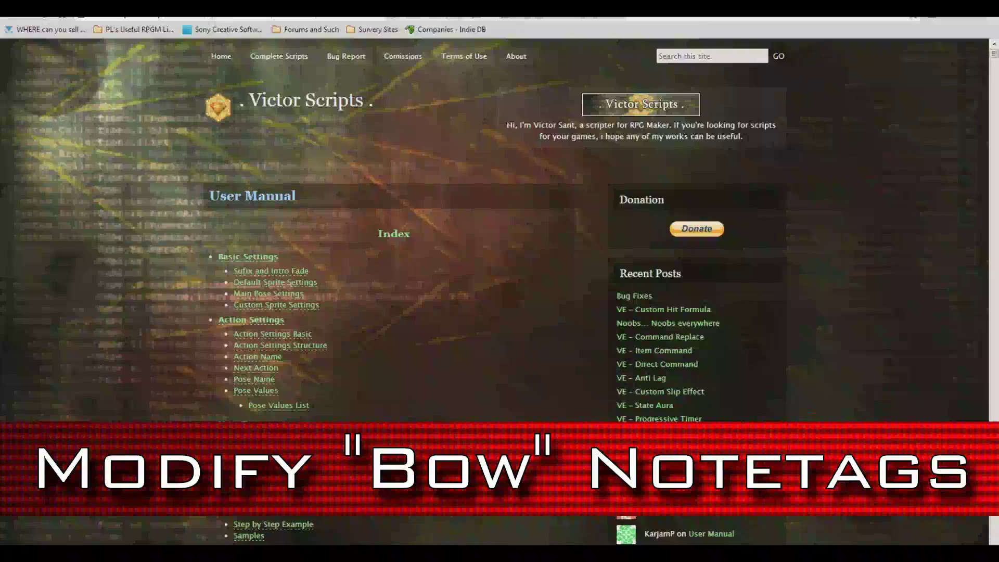
{"action": "scroll", "coordinate": [391, 317], "scroll_direction": "down", "scroll_amount": 3}
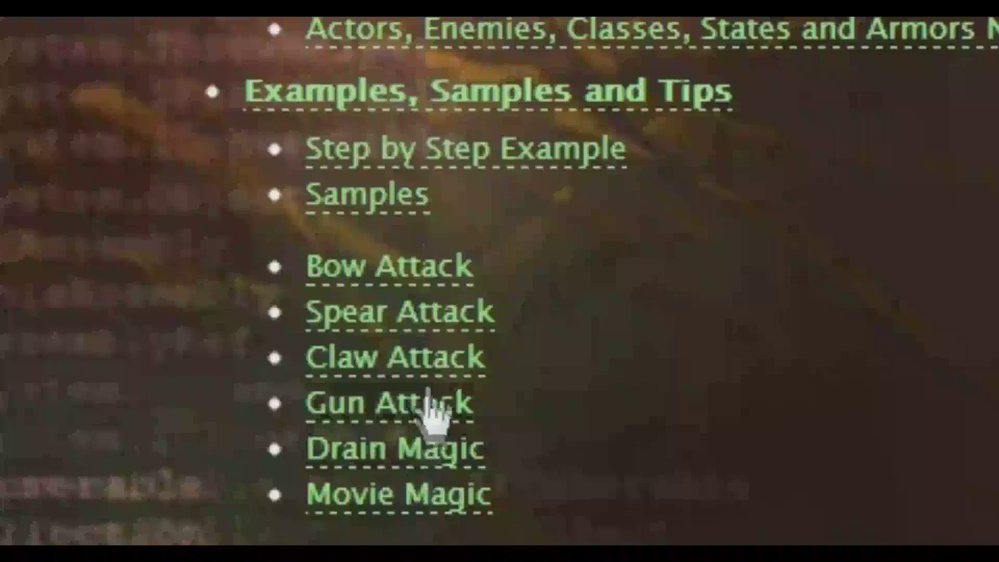
{"action": "left_click", "coordinate": [436, 277]}
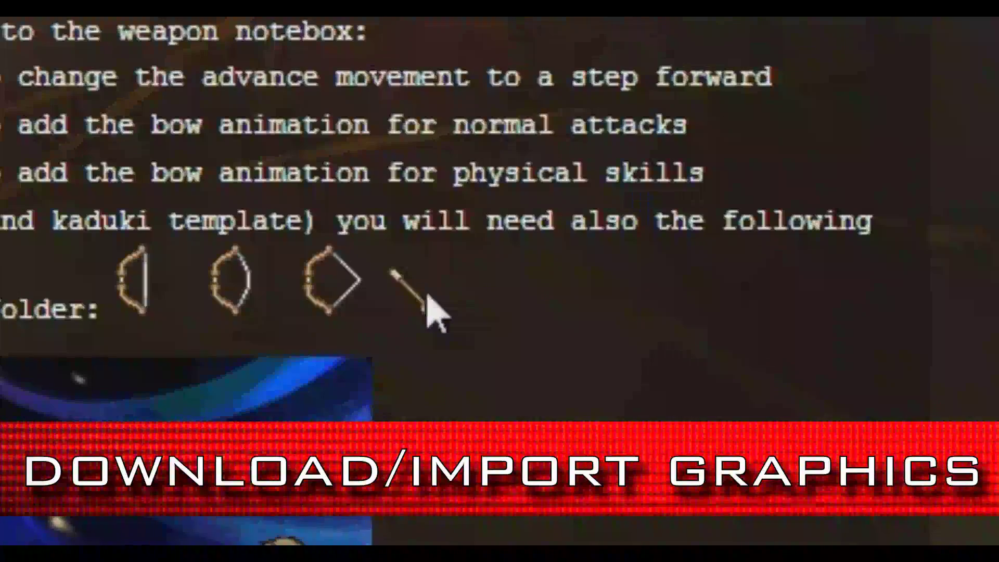
{"action": "right_click", "coordinate": [409, 284]}
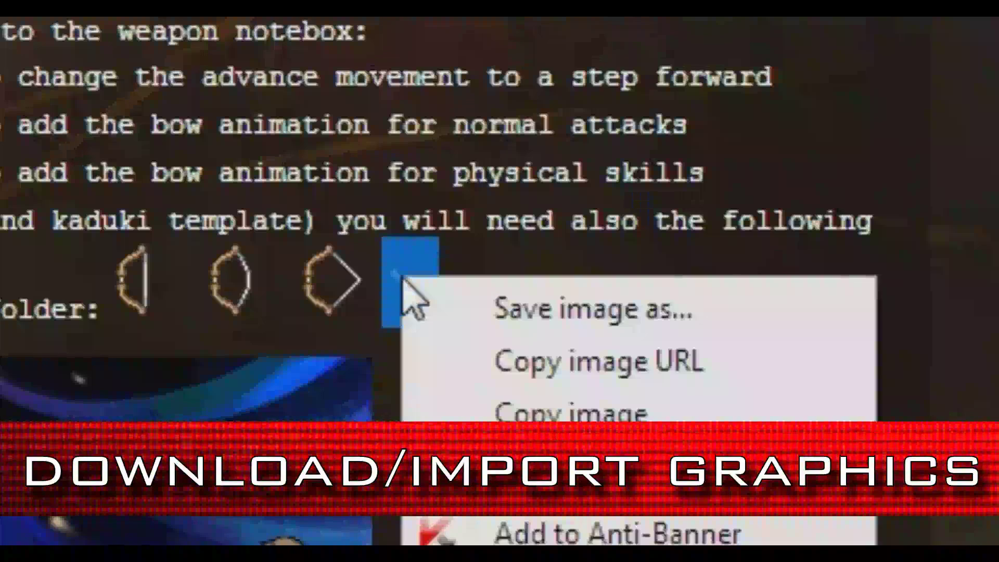
{"action": "left_click", "coordinate": [533, 312]}
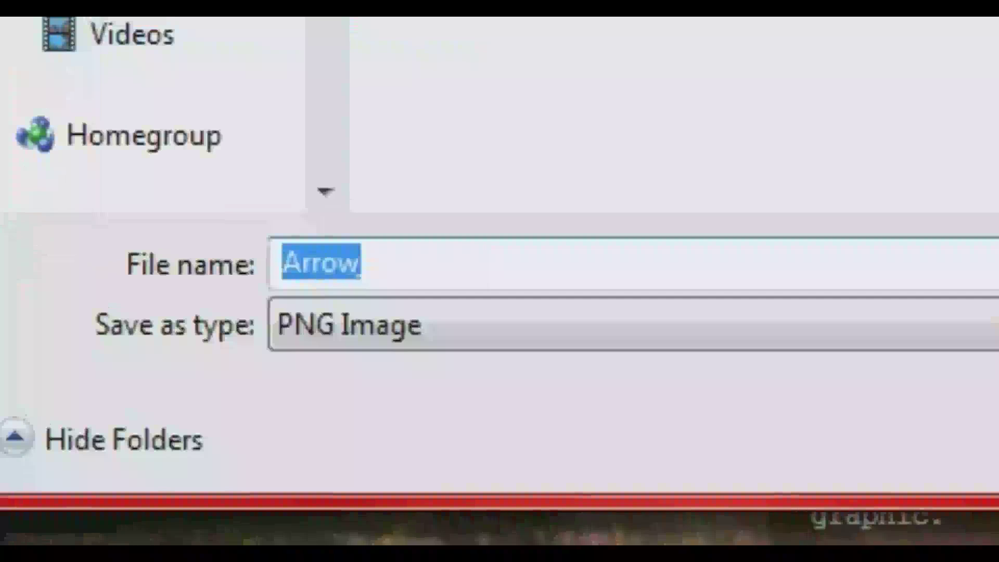
{"action": "key", "text": "Return"}
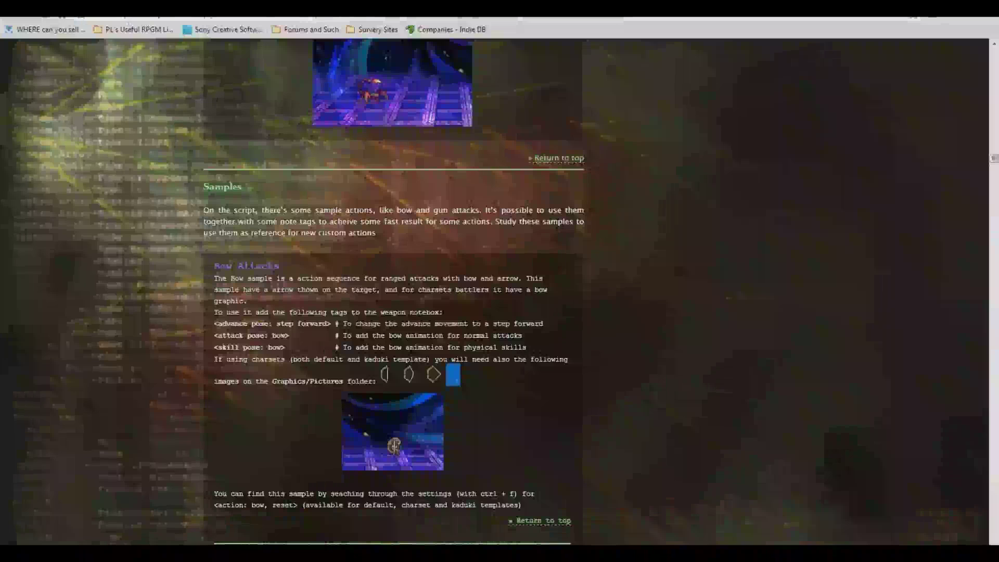
Import the Arrow image from the tutorial materials folder into Graphics/Pictures, then close the Resource Manager.
{"action": "mouse_move", "coordinate": [286, 554]}
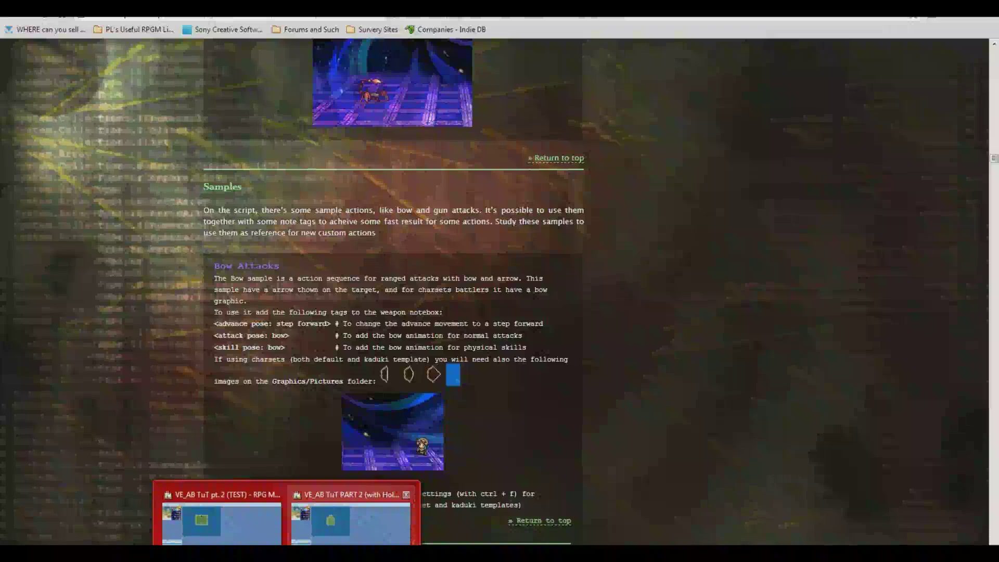
{"action": "left_click", "coordinate": [350, 520]}
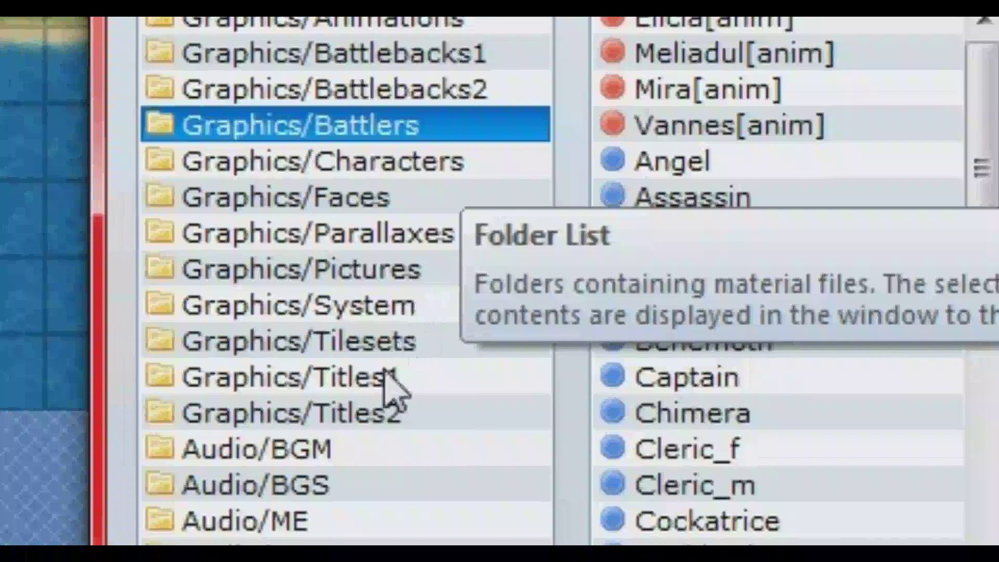
{"action": "left_click", "coordinate": [359, 267]}
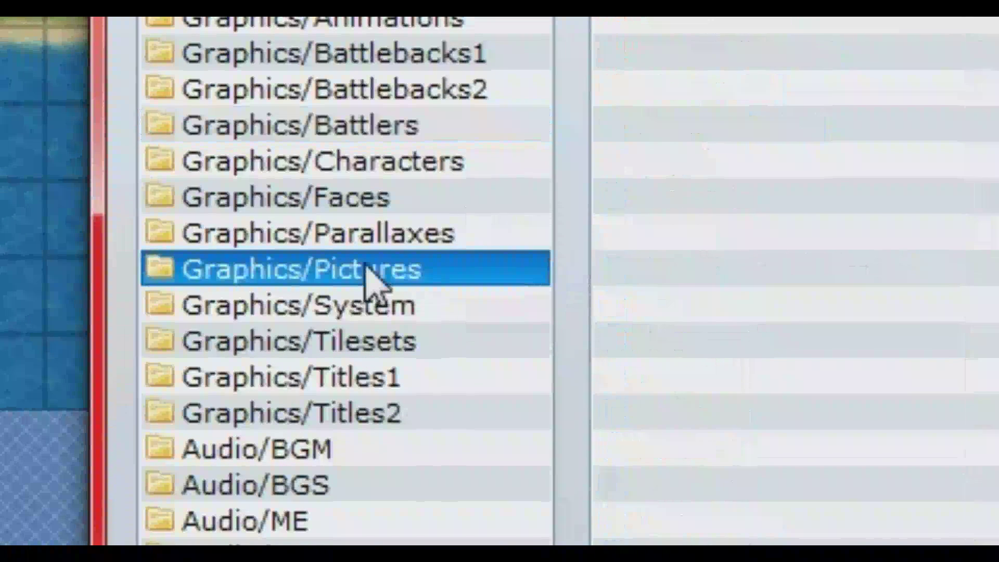
{"action": "left_click", "coordinate": [604, 190]}
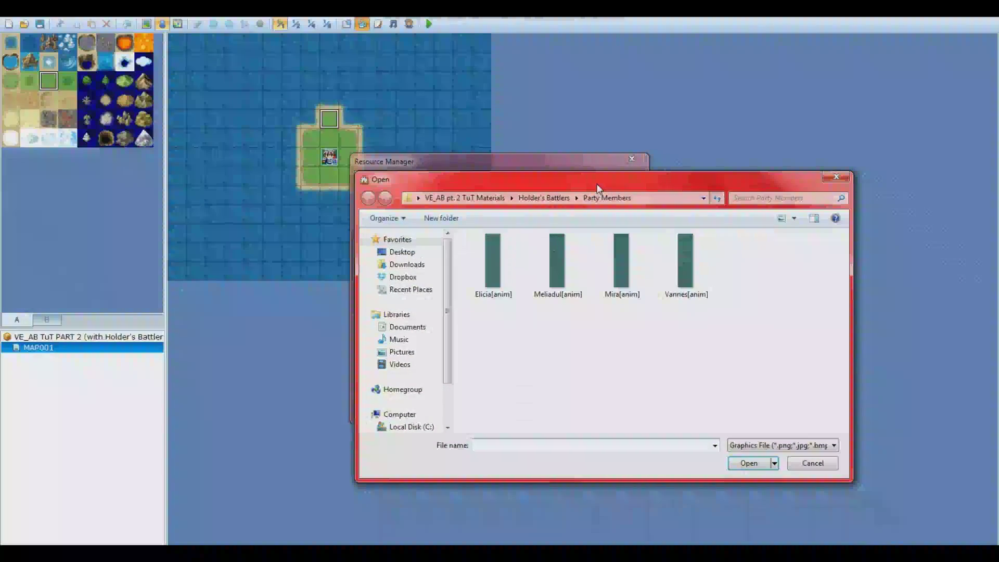
{"action": "left_click", "coordinate": [541, 198]}
{"action": "left_click", "coordinate": [464, 197]}
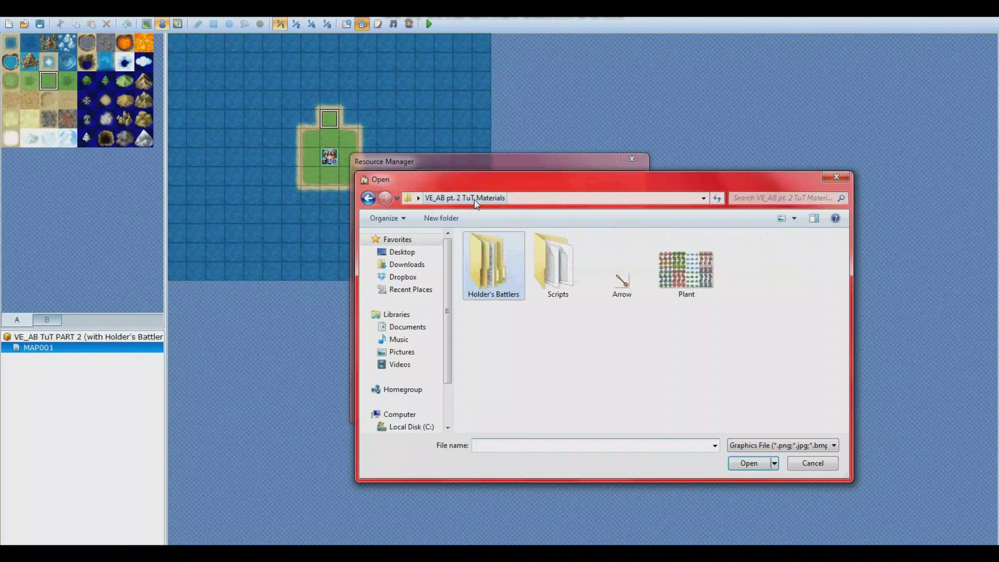
{"action": "left_click", "coordinate": [621, 280]}
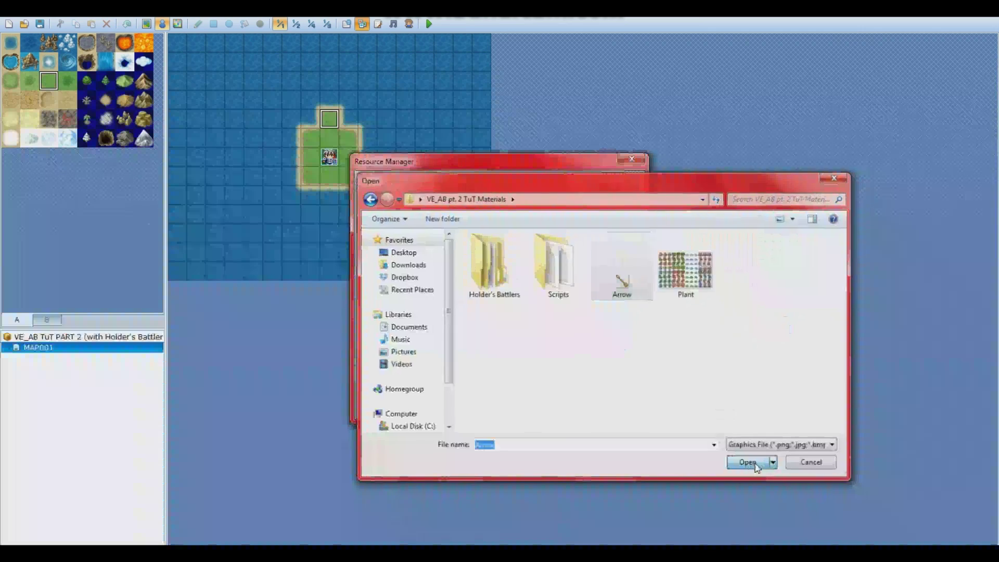
{"action": "left_click", "coordinate": [755, 463]}
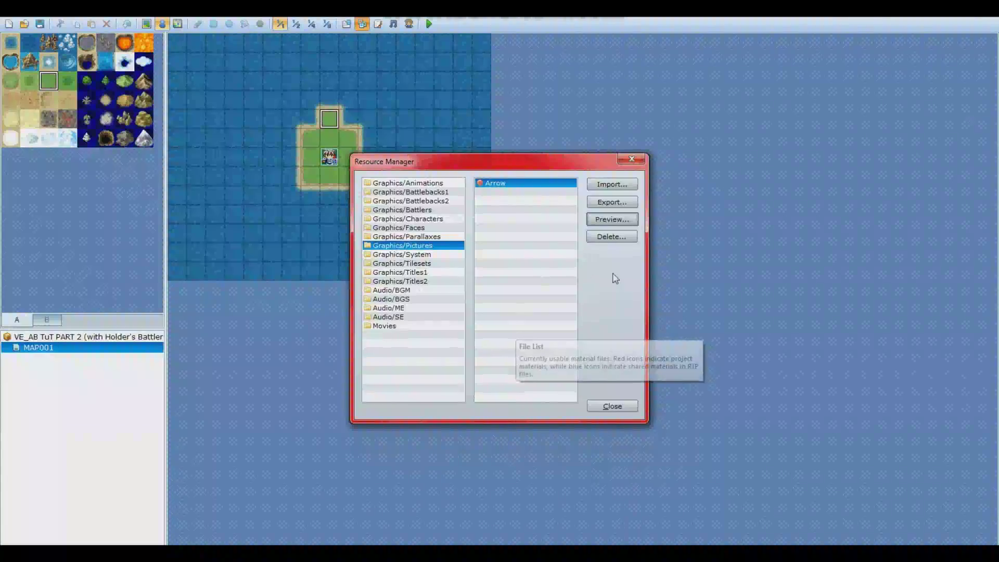
{"action": "left_click", "coordinate": [612, 405]}
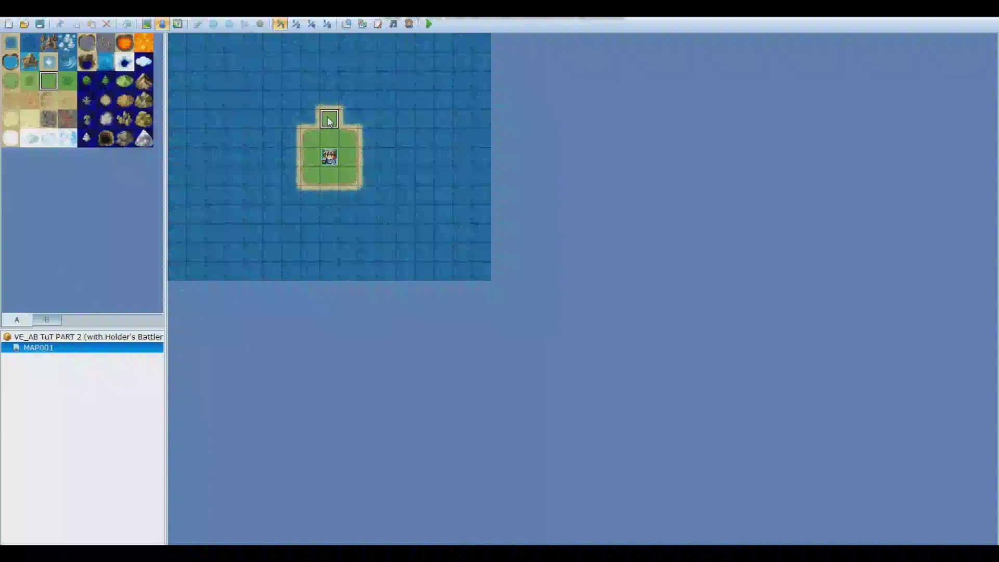
Create a new event on the island's top tile using the Monster2 slime sprite as its graphic.
{"action": "double_click", "coordinate": [329, 121]}
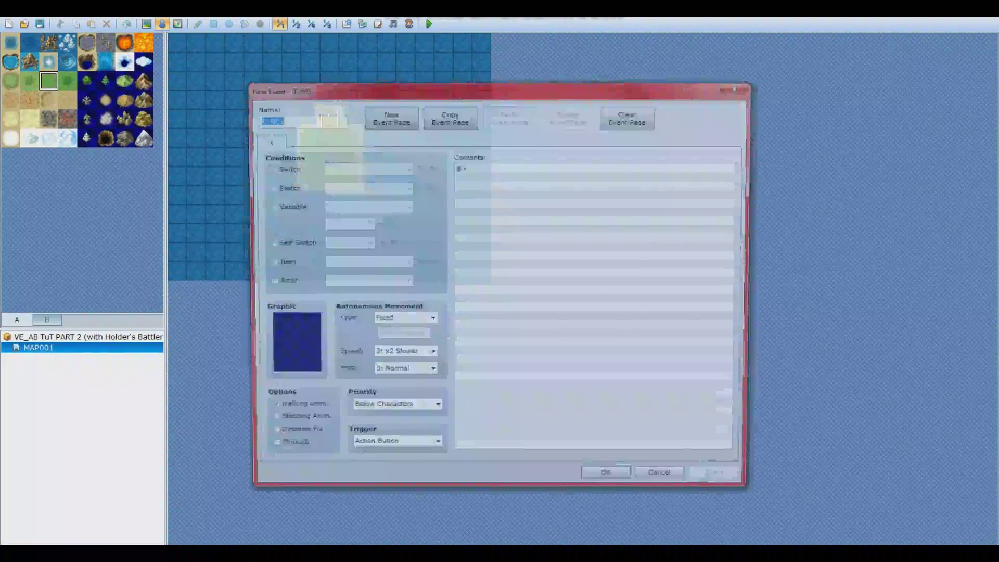
{"action": "double_click", "coordinate": [285, 374]}
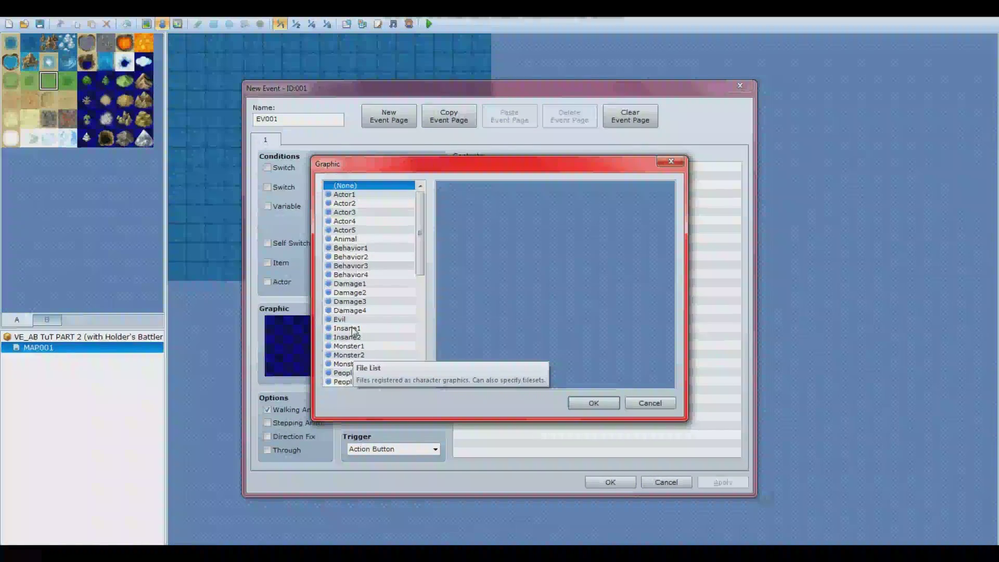
{"action": "left_click", "coordinate": [355, 346]}
{"action": "left_click", "coordinate": [356, 355]}
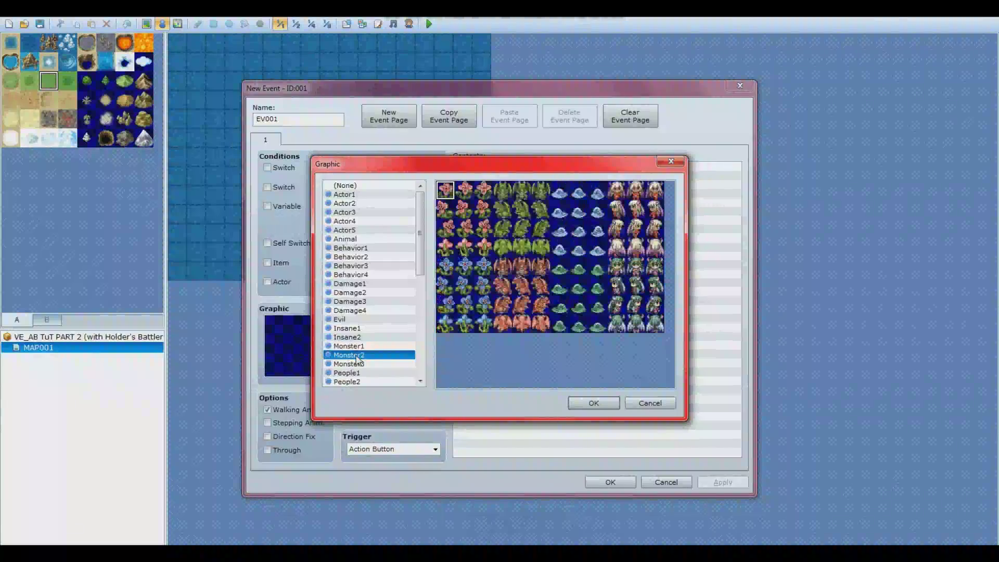
{"action": "left_click", "coordinate": [560, 192]}
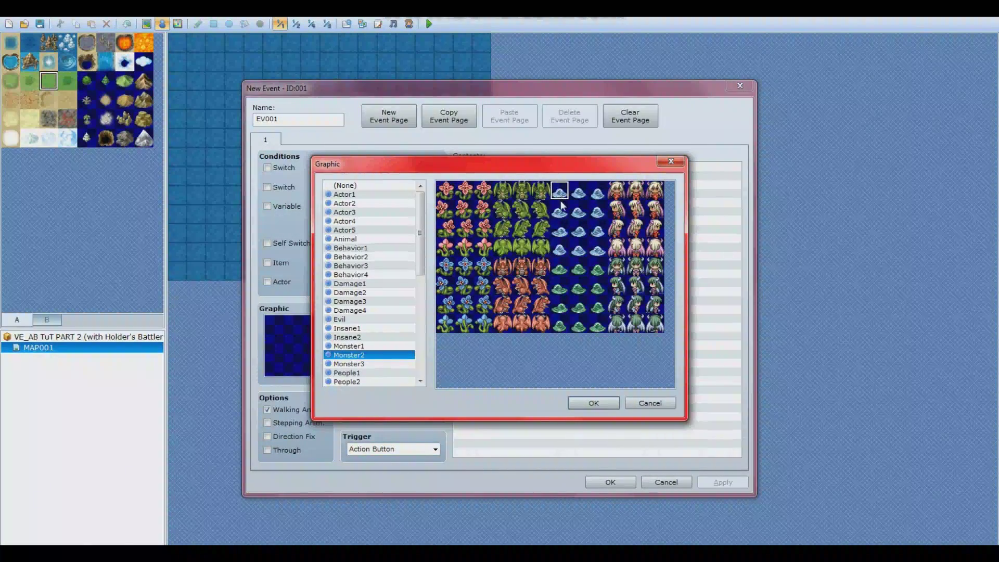
{"action": "left_click", "coordinate": [583, 406]}
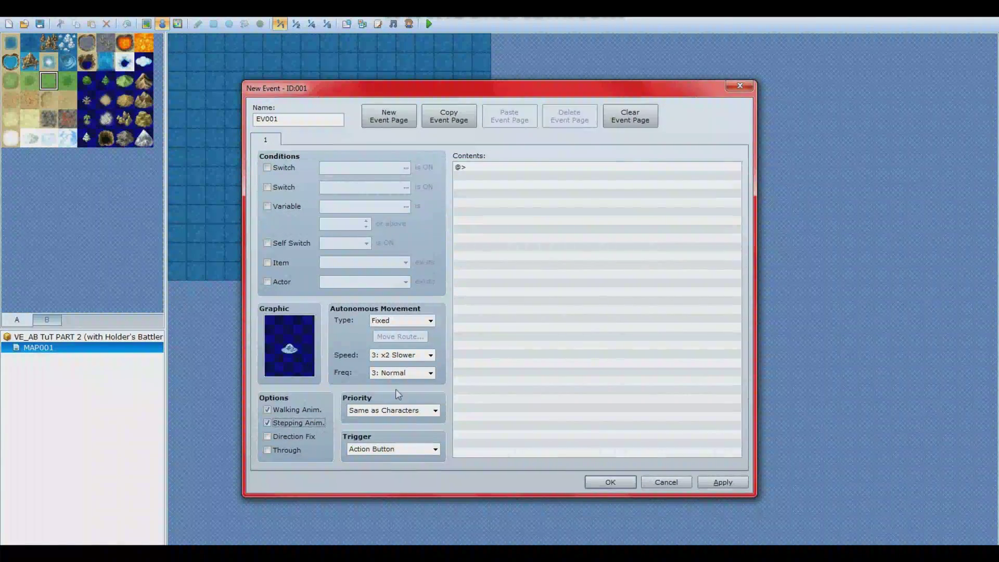
Add a Battle Processing command against troop 001:Slime*2, then apply and save the event.
{"action": "double_click", "coordinate": [502, 167]}
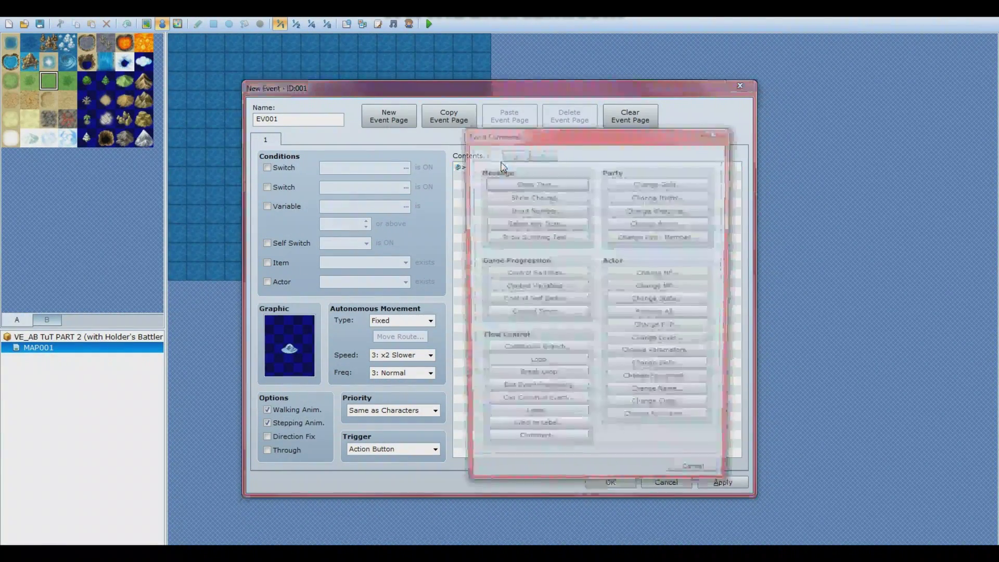
{"action": "left_click", "coordinate": [512, 154]}
{"action": "left_click", "coordinate": [537, 155]}
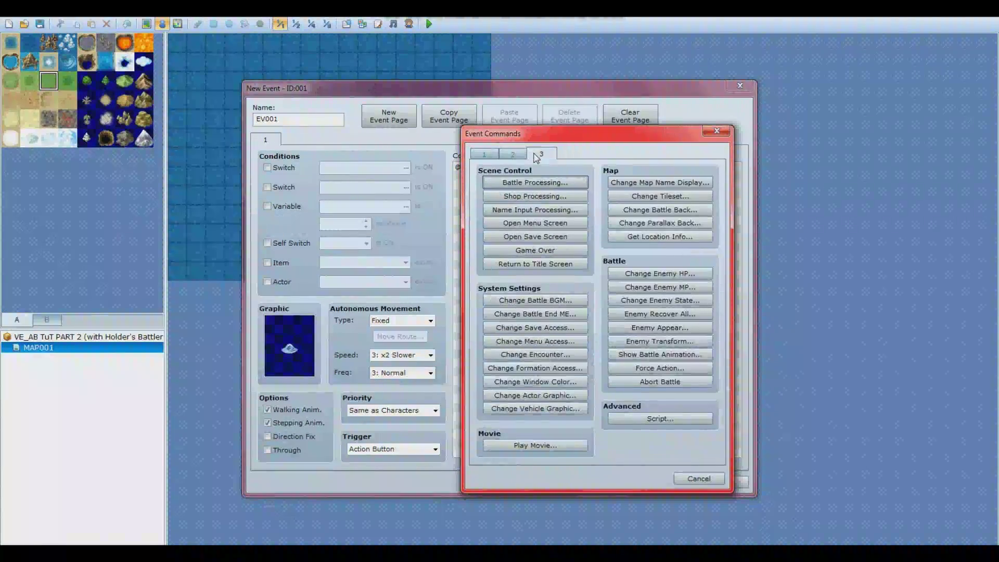
{"action": "left_click", "coordinate": [531, 183]}
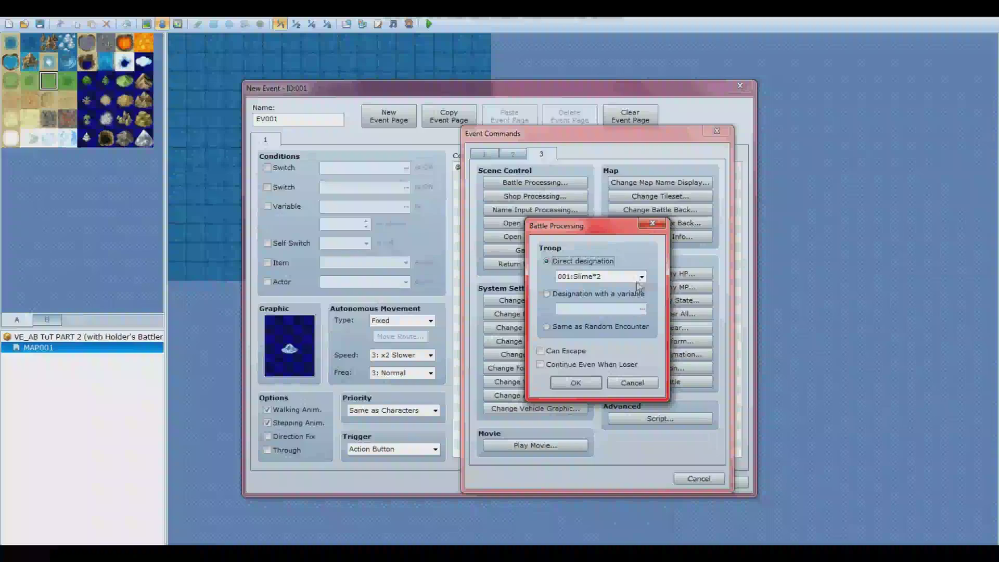
{"action": "left_click", "coordinate": [576, 383]}
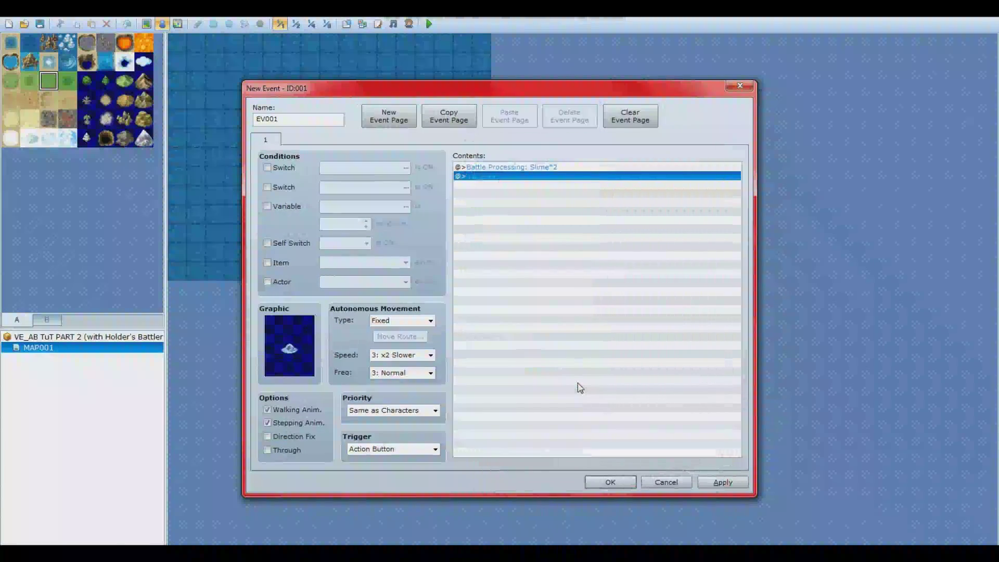
{"action": "left_click", "coordinate": [722, 482]}
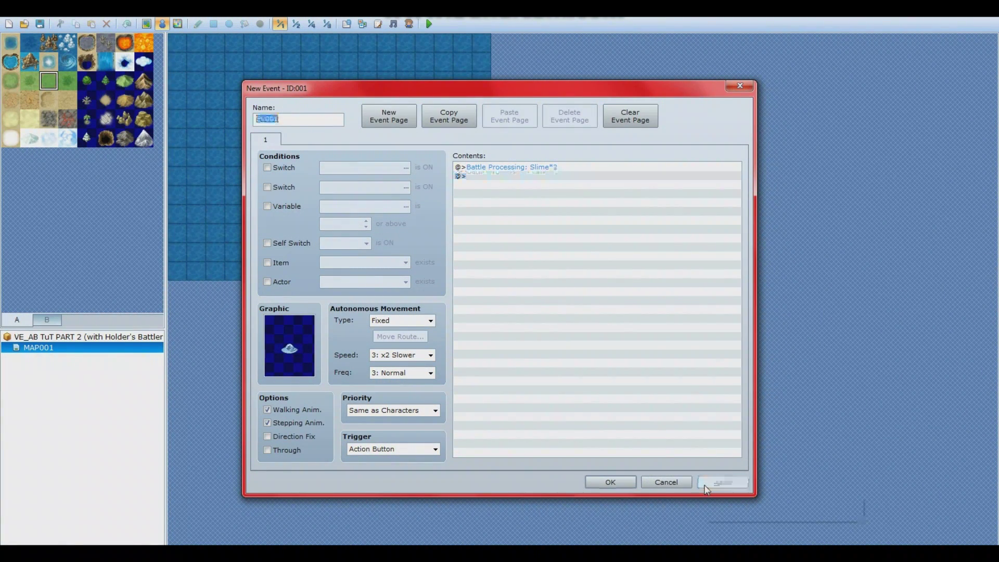
{"action": "left_click", "coordinate": [610, 482]}
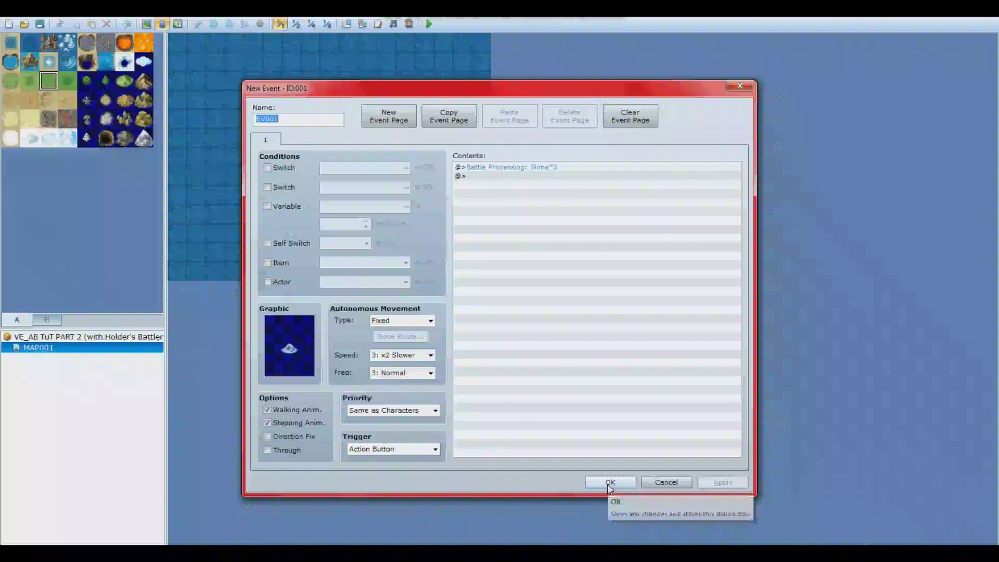
{"action": "left_click", "coordinate": [610, 482]}
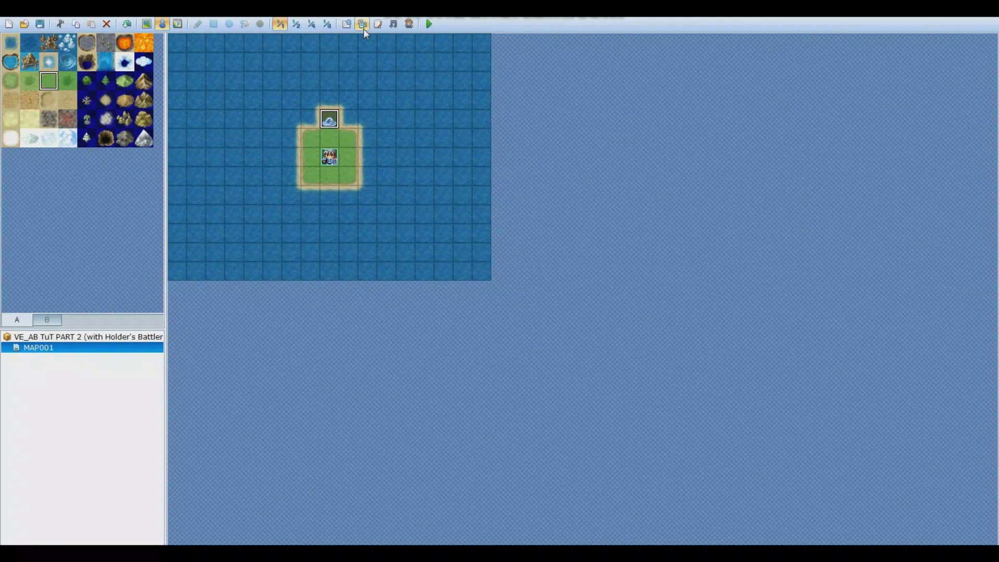
Drag the two slimes of troop 001:Slime*2 next to each other and save the Database.
{"action": "left_click", "coordinate": [347, 24]}
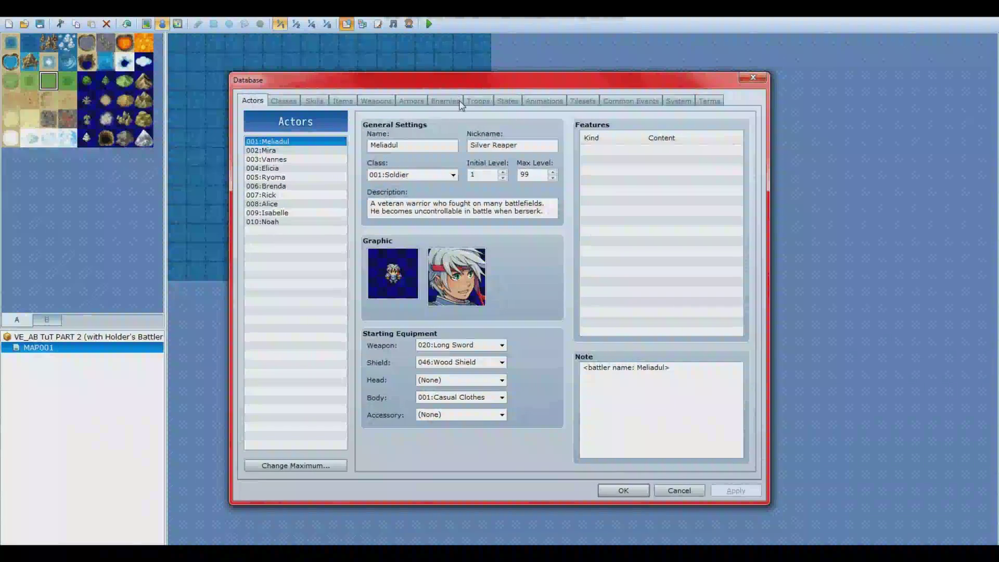
{"action": "left_click", "coordinate": [471, 102]}
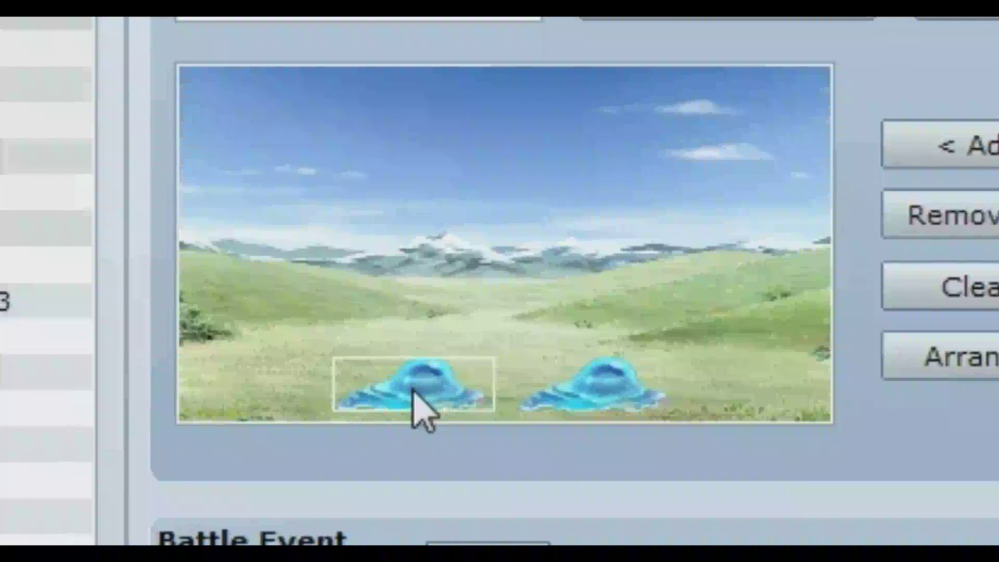
{"action": "left_click_drag", "start_coordinate": [426, 244], "coordinate": [388, 241]}
{"action": "left_click_drag", "start_coordinate": [259, 379], "coordinate": [271, 377]}
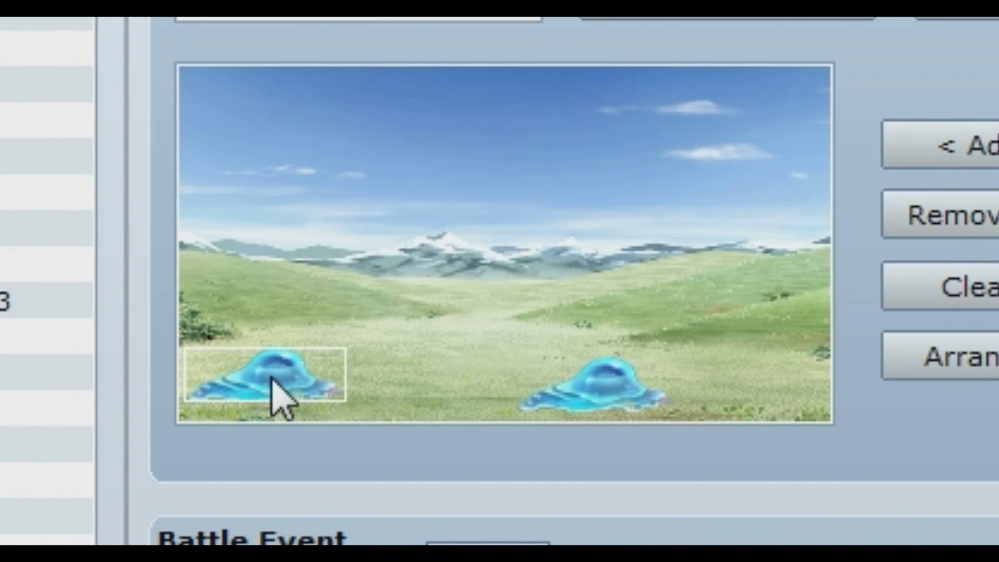
{"action": "left_click", "coordinate": [525, 379]}
{"action": "left_click_drag", "start_coordinate": [584, 401], "coordinate": [305, 371]}
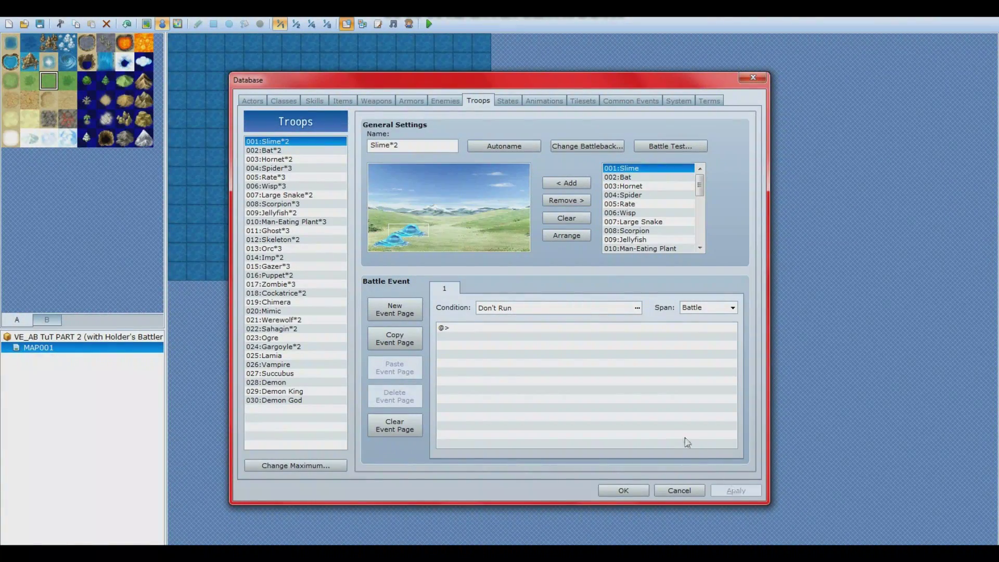
{"action": "left_click", "coordinate": [624, 491]}
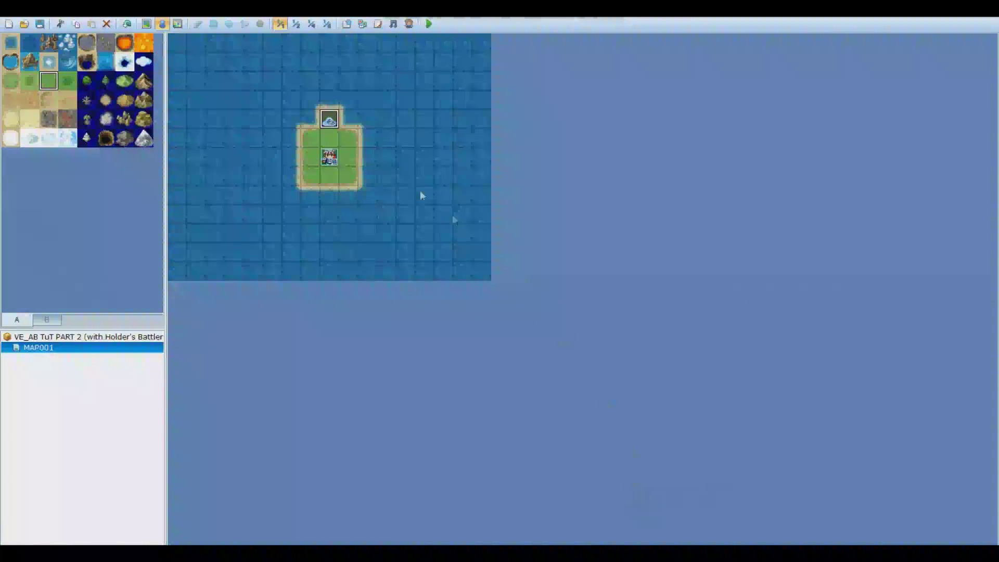
Add 002:Mira to the Initial Party in the Database's System settings.
{"action": "left_click", "coordinate": [347, 24]}
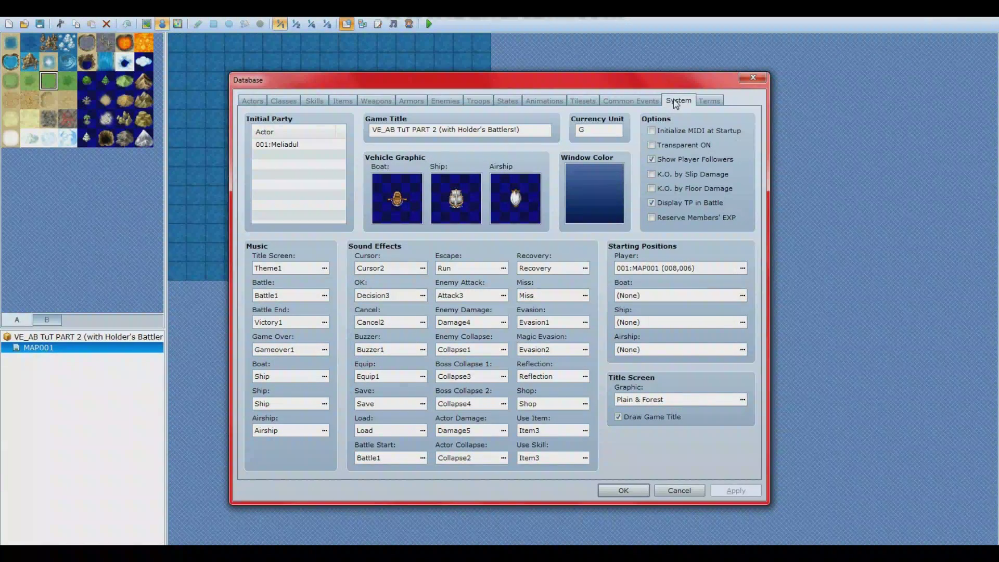
{"action": "left_click", "coordinate": [277, 157]}
{"action": "double_click", "coordinate": [278, 156]}
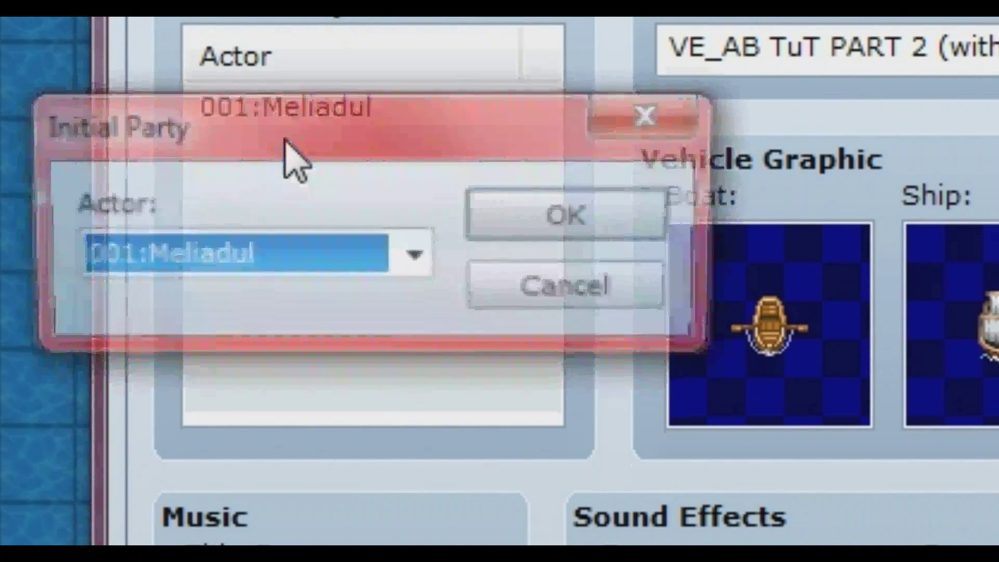
{"action": "left_click", "coordinate": [283, 181]}
{"action": "left_click", "coordinate": [281, 338]}
{"action": "left_click", "coordinate": [553, 221]}
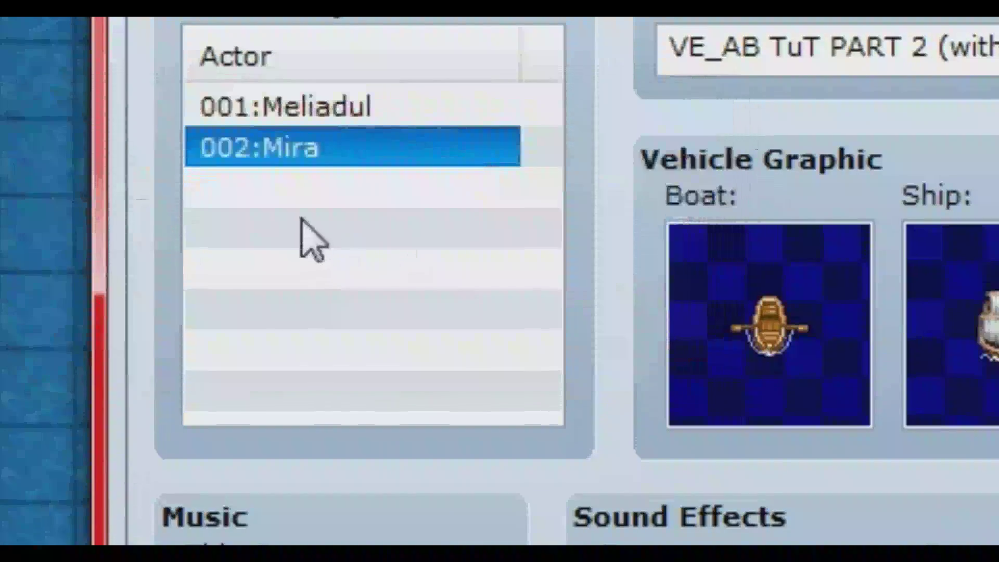
Add 003:Vannes and 004:Elicia to the Initial Party, save the Database and start a playtest.
{"action": "double_click", "coordinate": [307, 224]}
{"action": "left_click", "coordinate": [302, 261]}
{"action": "left_click", "coordinate": [245, 375]}
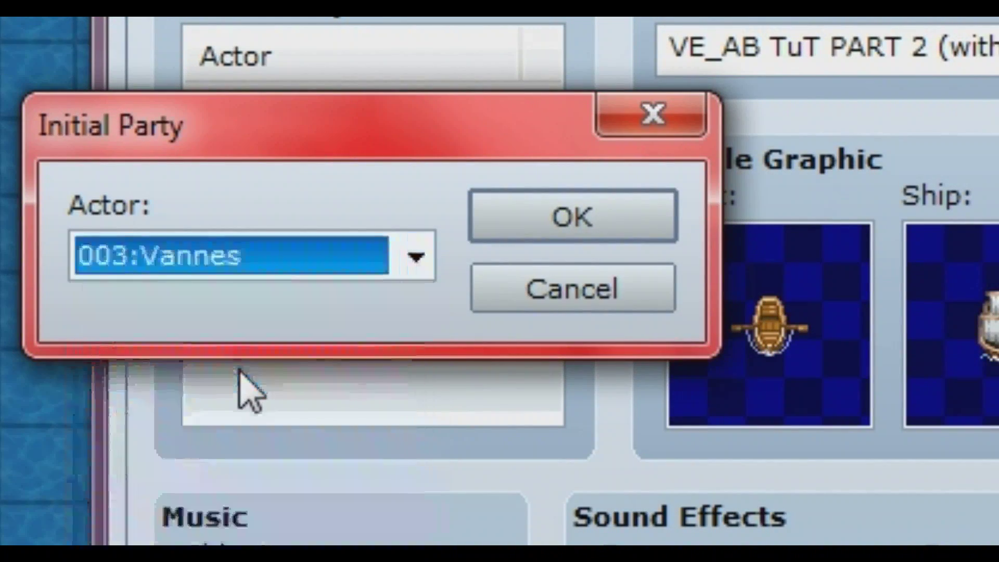
{"action": "left_click", "coordinate": [590, 226]}
{"action": "double_click", "coordinate": [341, 229]}
{"action": "left_click", "coordinate": [334, 251]}
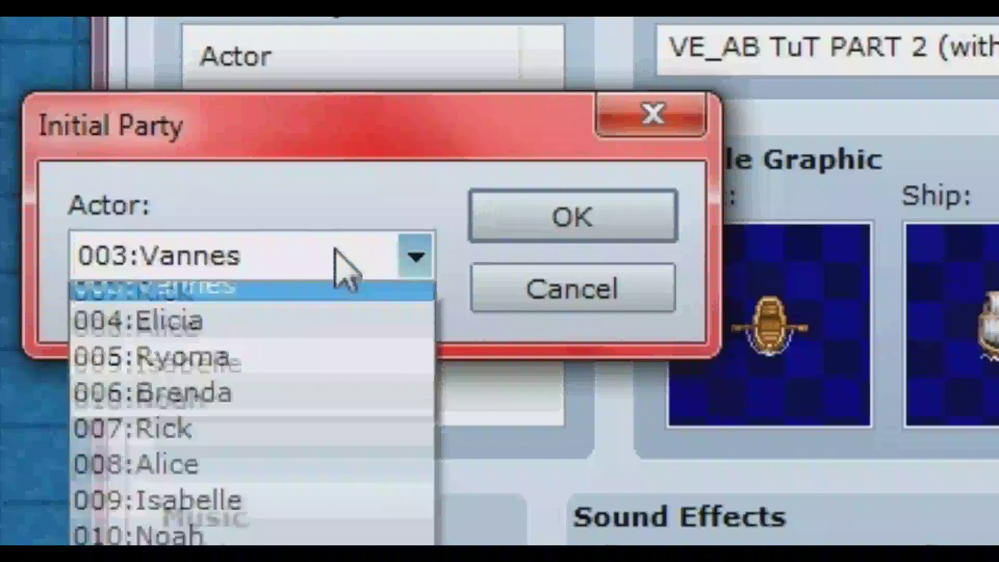
{"action": "left_click", "coordinate": [267, 220]}
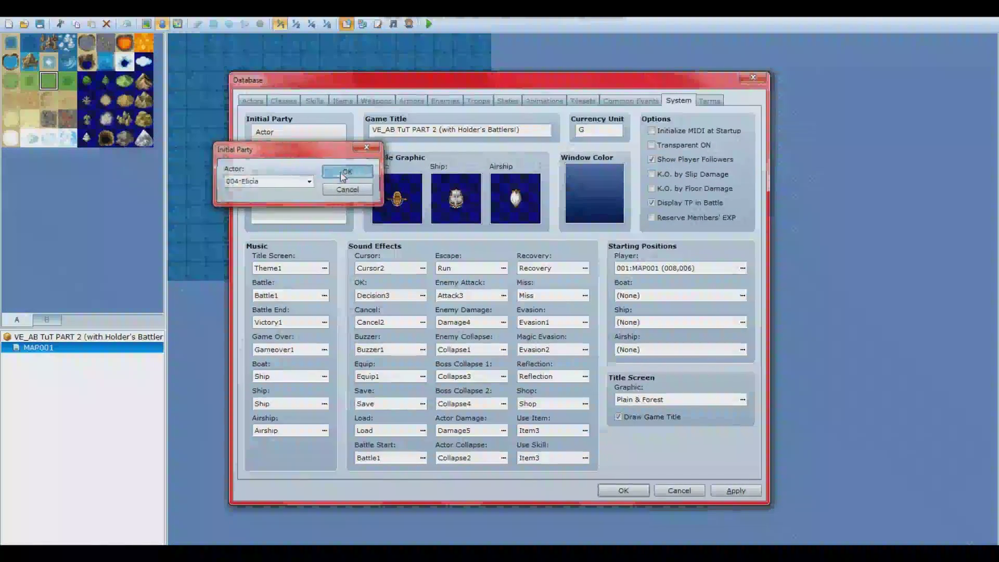
{"action": "left_click", "coordinate": [346, 173]}
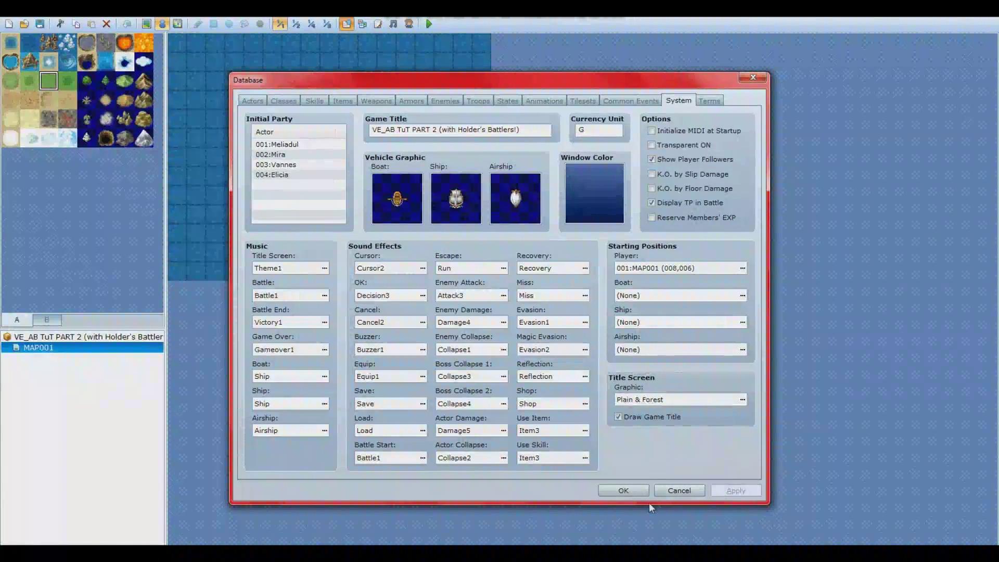
{"action": "left_click", "coordinate": [623, 491]}
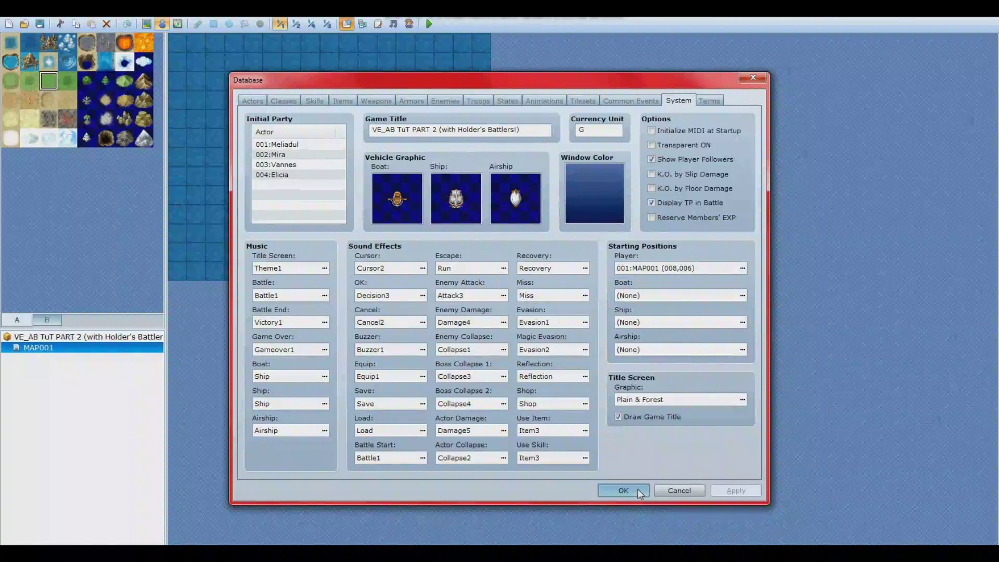
{"action": "key", "text": "F12"}
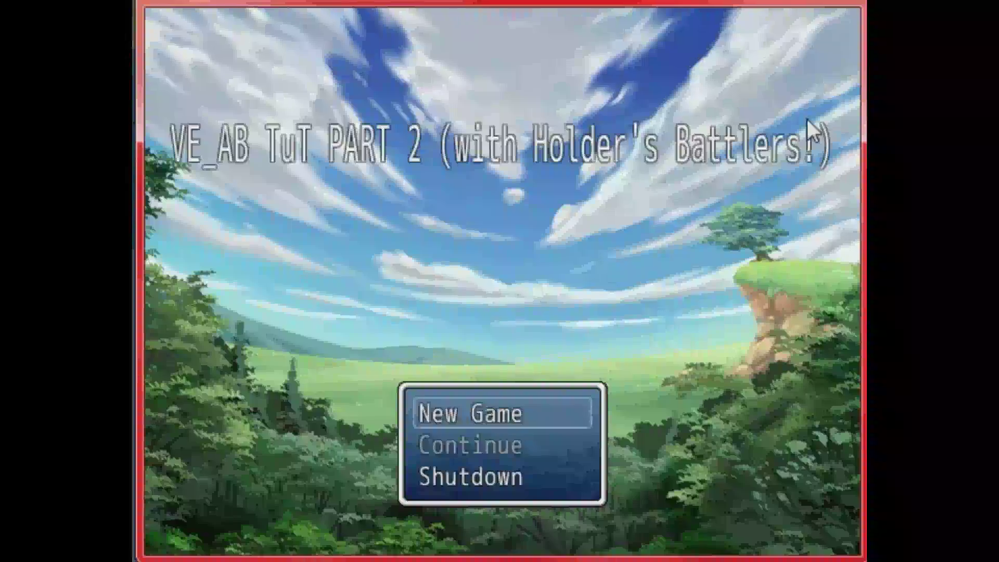
{"action": "key", "text": "Return"}
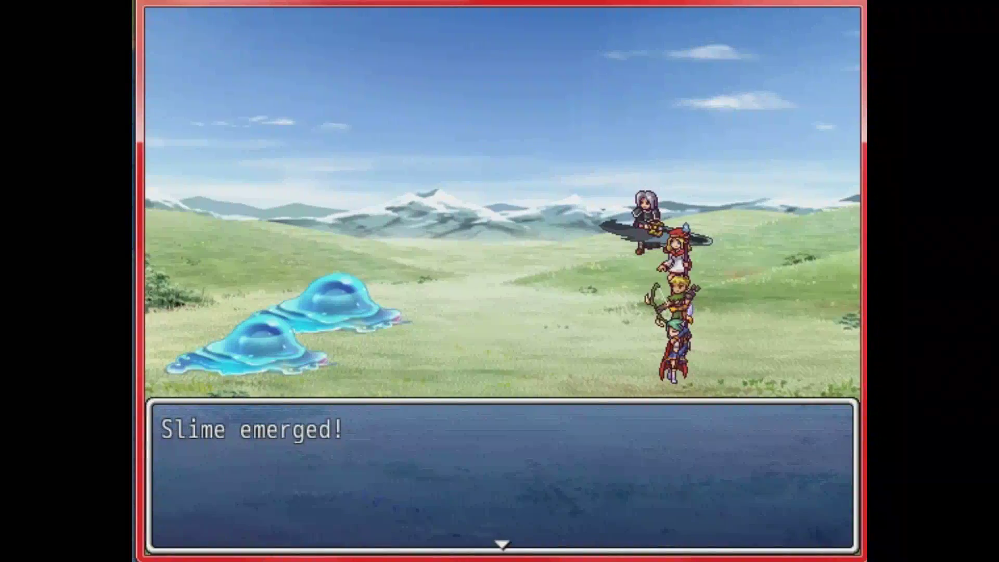
{"action": "key", "text": "Return"}
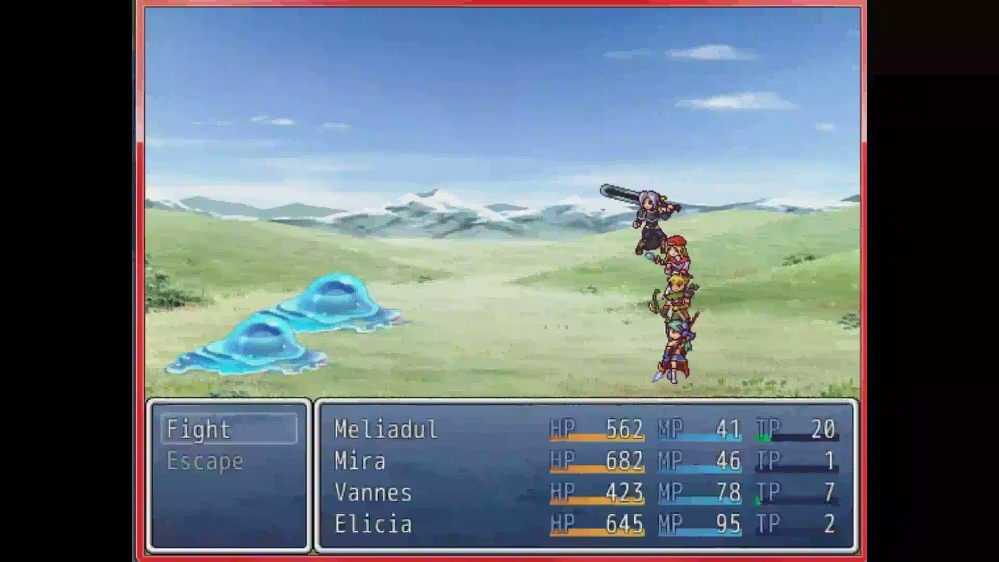
{"action": "key", "text": "Return"}
{"action": "key", "text": "Return"}
{"action": "key", "text": "Return"}
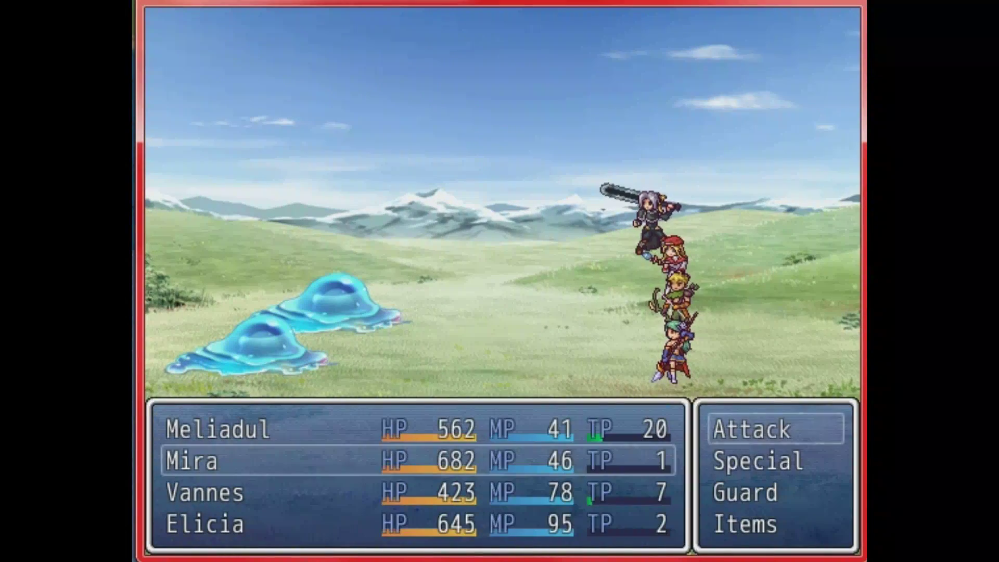
{"action": "key", "text": "Return"}
{"action": "key", "text": "Return"}
{"action": "key", "text": "Return"}
{"action": "key", "text": "Return"}
{"action": "key", "text": "Return"}
{"action": "key", "text": "Return"}
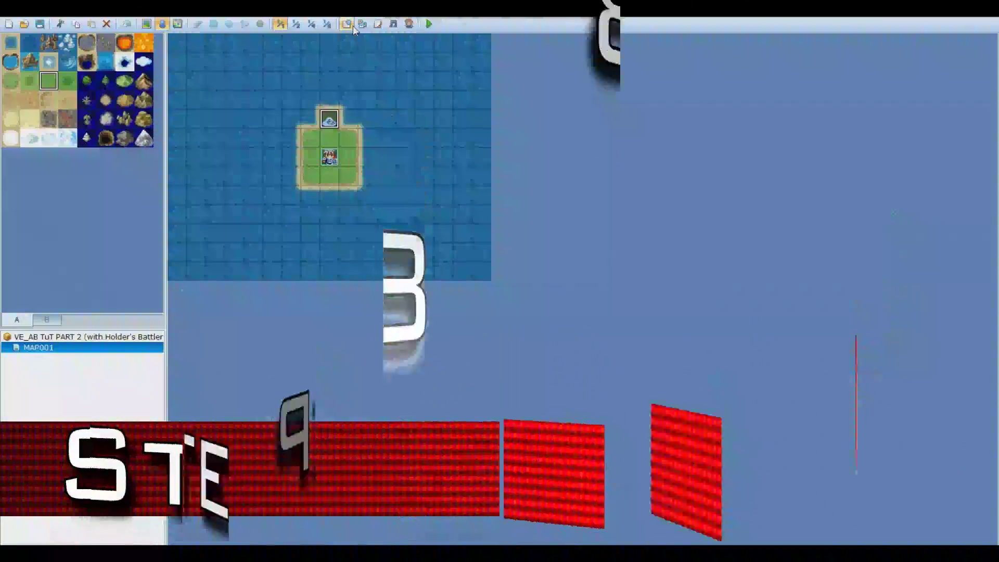
Import the Slime[anim] image into the battlers folder via the Resource Manager.
{"action": "left_click", "coordinate": [362, 25]}
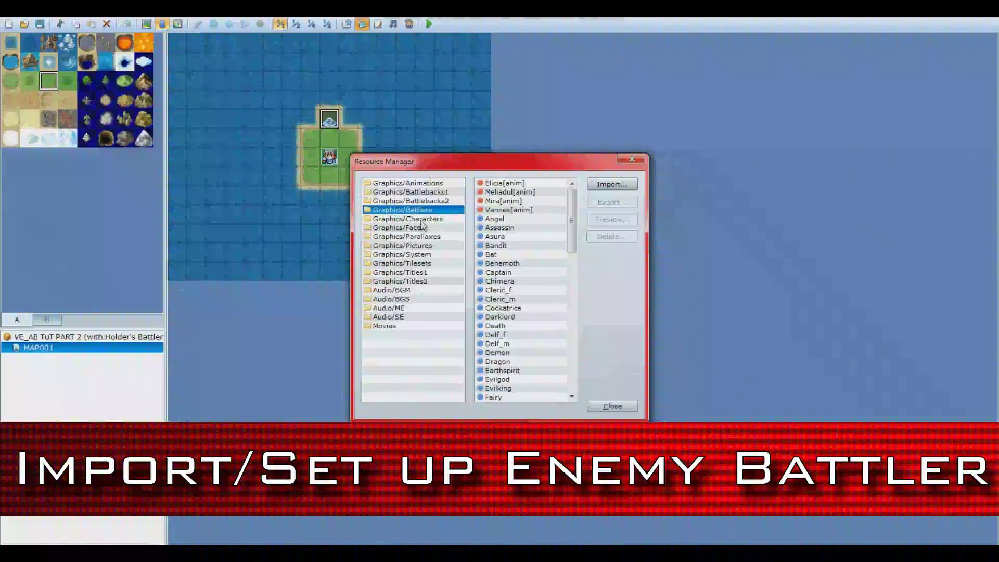
{"action": "left_click", "coordinate": [628, 188]}
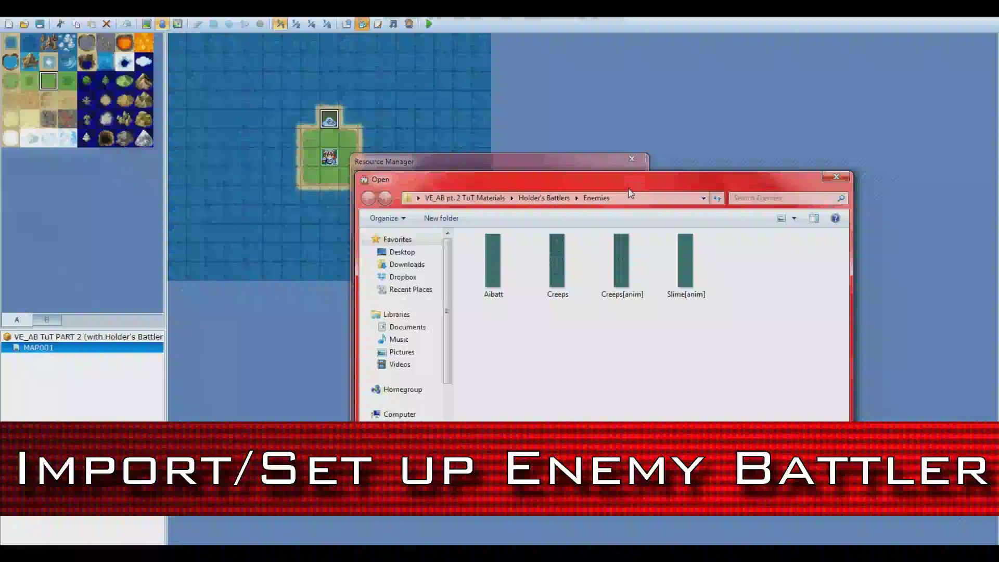
{"action": "left_click", "coordinate": [697, 284]}
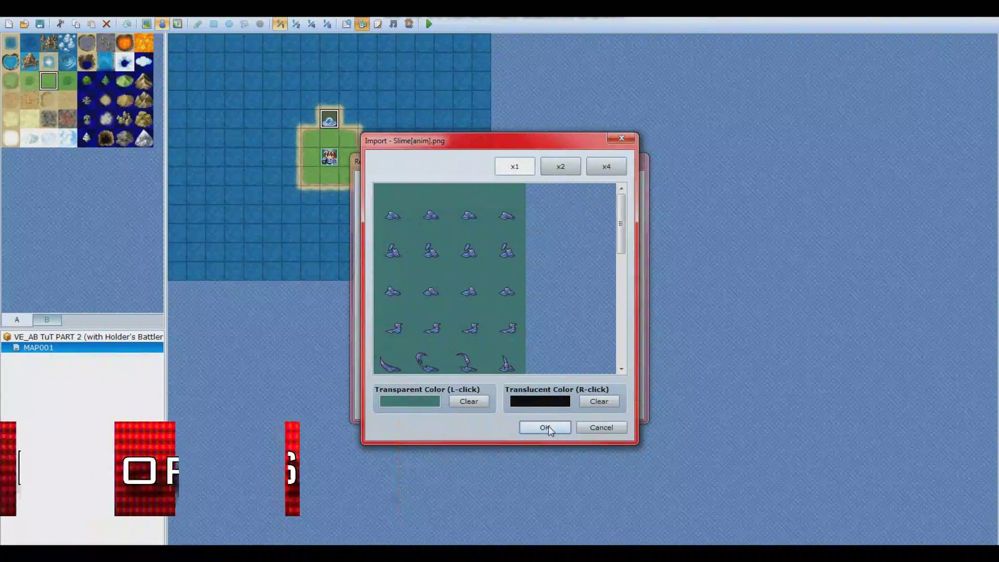
{"action": "left_click", "coordinate": [544, 426]}
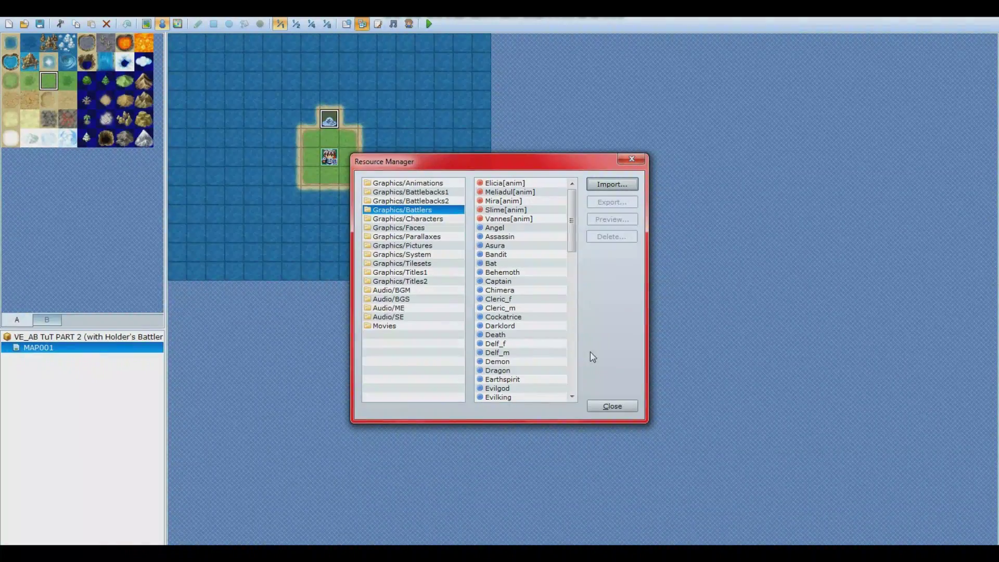
Check the Slime enemy's note reads <battler name: Slime>, save the Database, and open the Script Editor.
{"action": "key", "text": "Escape"}
{"action": "left_click", "coordinate": [346, 24]}
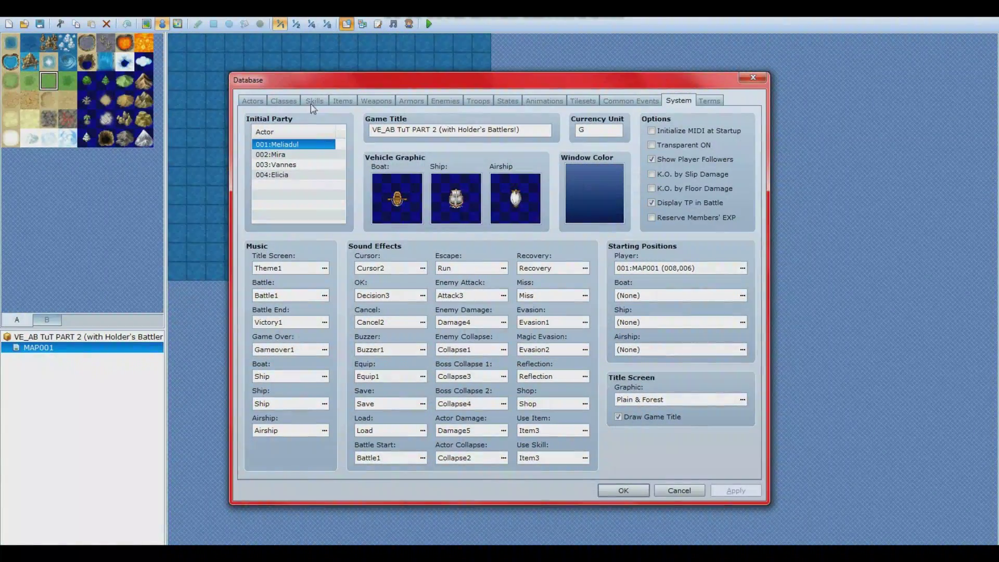
{"action": "left_click", "coordinate": [445, 101]}
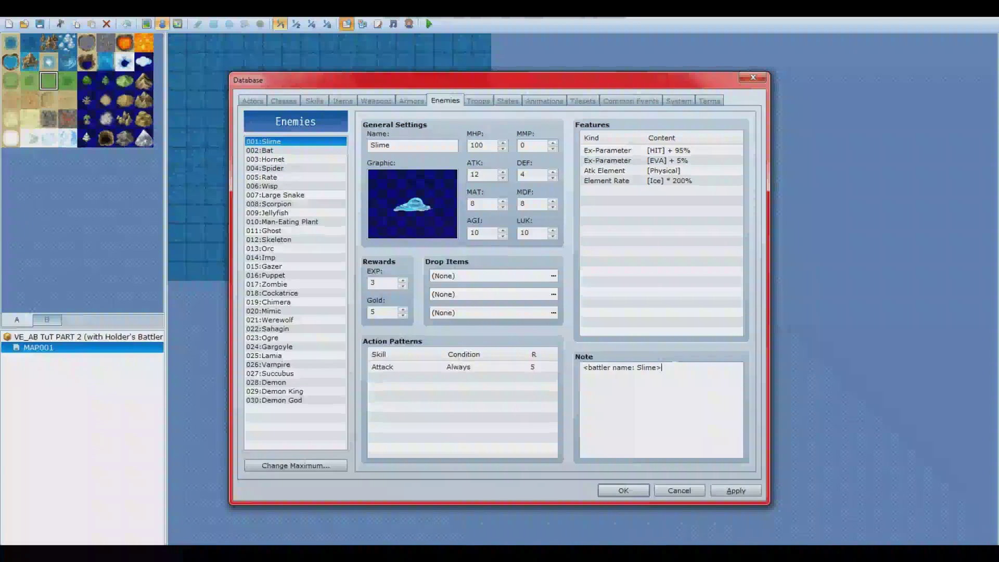
{"action": "key", "text": "ctrl+a"}
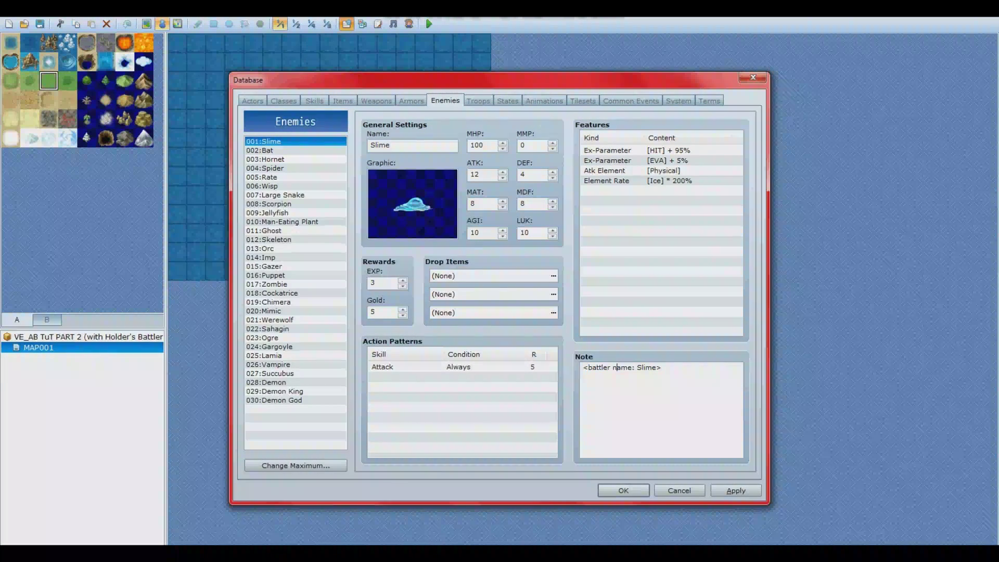
{"action": "left_click", "coordinate": [624, 490]}
{"action": "left_click", "coordinate": [377, 24]}
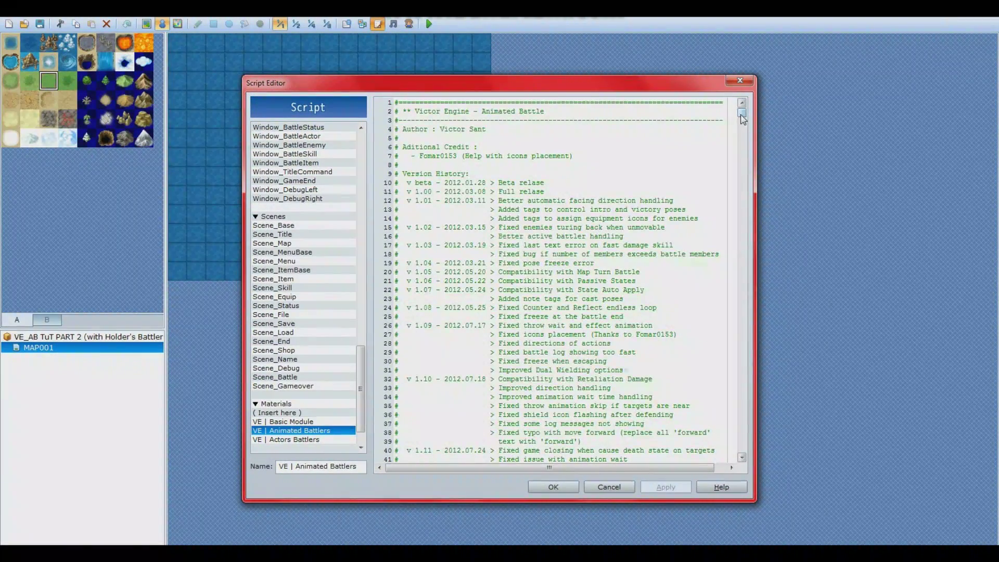
Paste the 'Slime' sprite entry on a new line below the 'Elicia' entry in Animated Battlers.
{"action": "left_click_drag", "start_coordinate": [742, 119], "coordinate": [749, 139]}
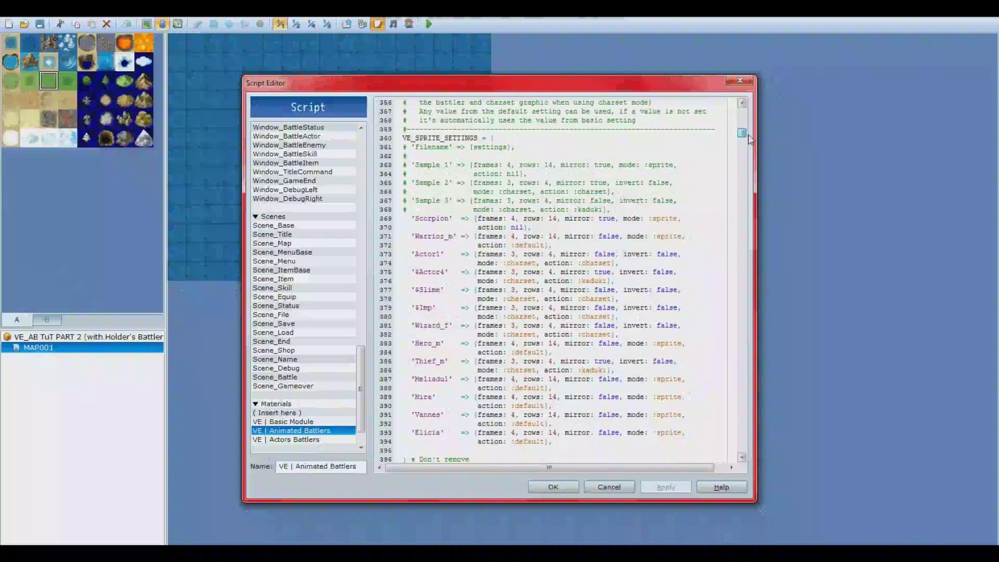
{"action": "scroll", "coordinate": [746, 467], "scroll_direction": "down", "scroll_amount": 4}
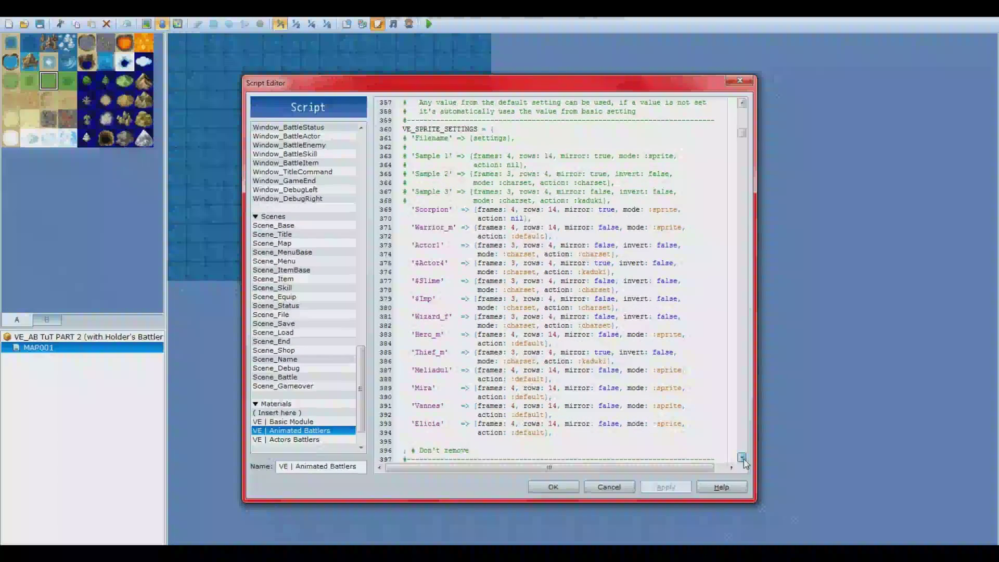
{"action": "left_click", "coordinate": [553, 327]}
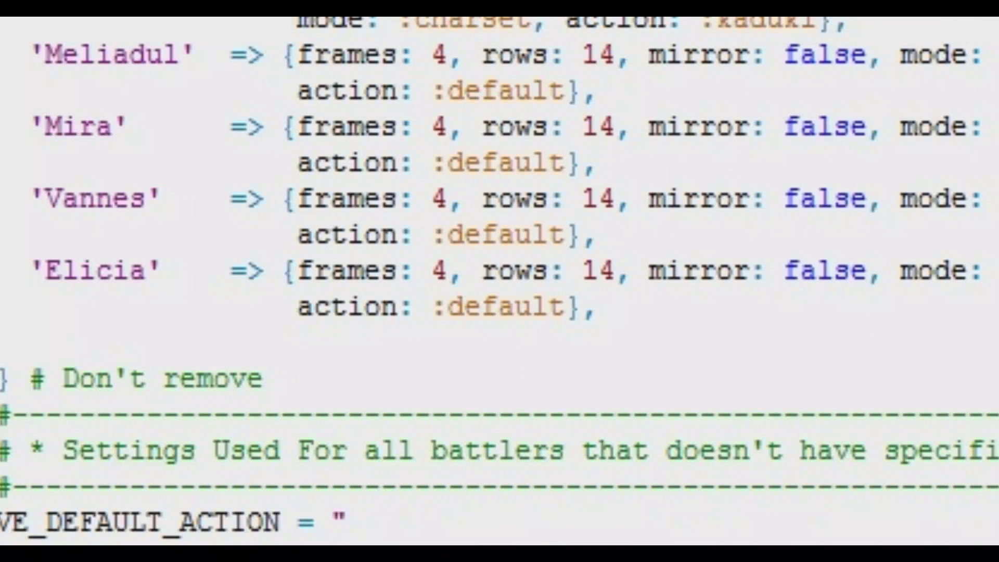
{"action": "key", "text": "Return"}
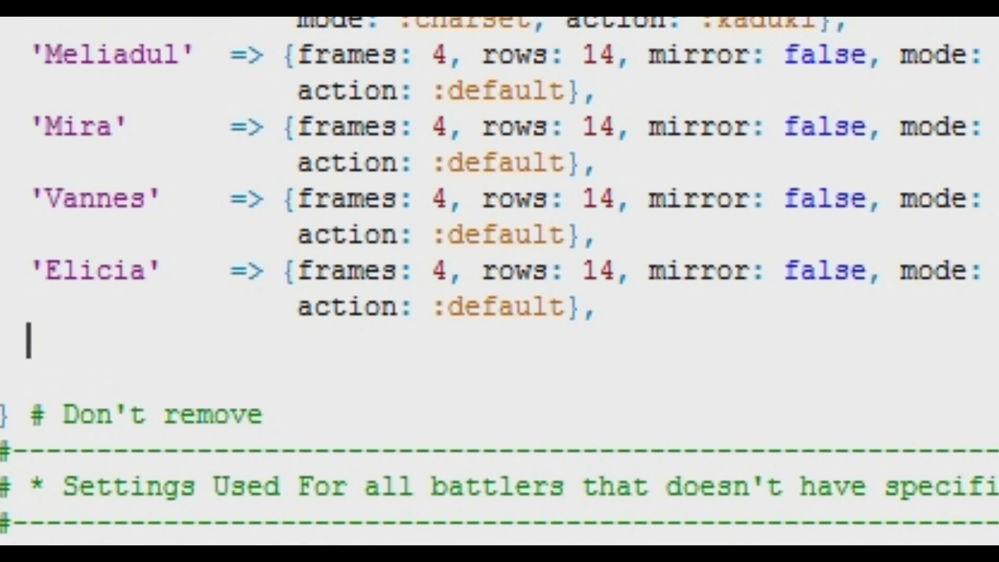
{"action": "right_click", "coordinate": [61, 338]}
{"action": "left_click", "coordinate": [177, 544]}
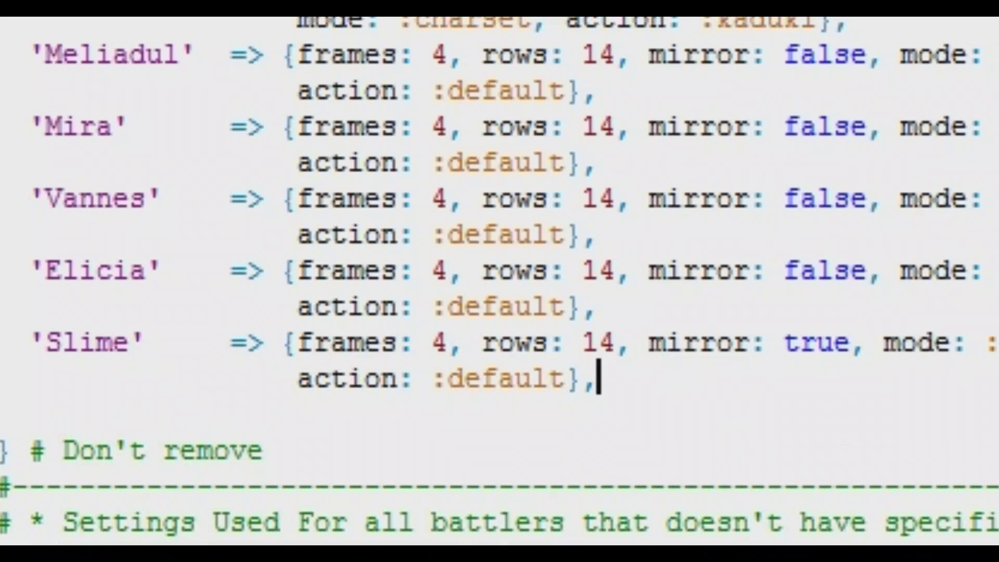
Verify the pasted Slime entry's mirror: true setting and save the script.
{"action": "key", "text": "shift+Left"}
{"action": "key", "text": "shift+Left"}
{"action": "key", "text": "shift+Left"}
{"action": "key", "text": "shift+Left"}
{"action": "key", "text": "shift+Left"}
{"action": "key", "text": "shift+Left"}
{"action": "key", "text": "shift+Left"}
{"action": "key", "text": "shift+Left"}
{"action": "key", "text": "shift+Left"}
{"action": "key", "text": "shift+Left"}
{"action": "key", "text": "shift+Left"}
{"action": "key", "text": "shift+Left"}
{"action": "key", "text": "shift+Left"}
{"action": "key", "text": "shift+Left"}
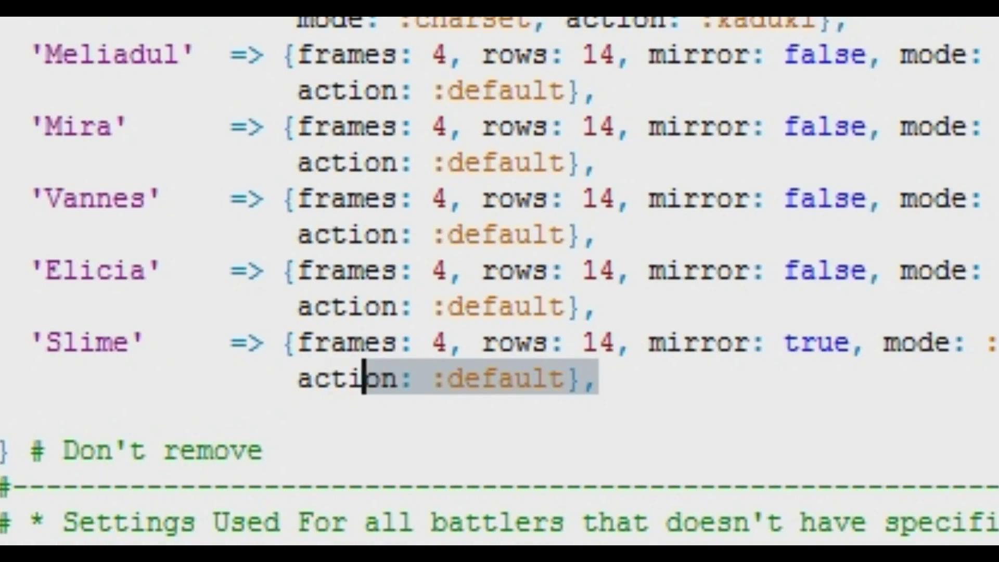
{"action": "key", "text": "shift+Up"}
{"action": "key", "text": "shift+Home"}
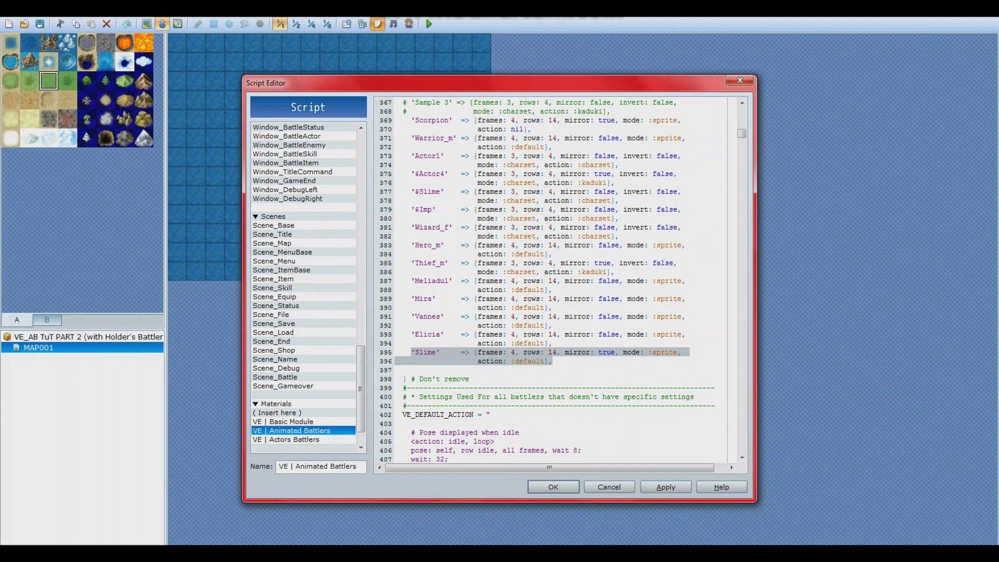
{"action": "left_click", "coordinate": [514, 355]}
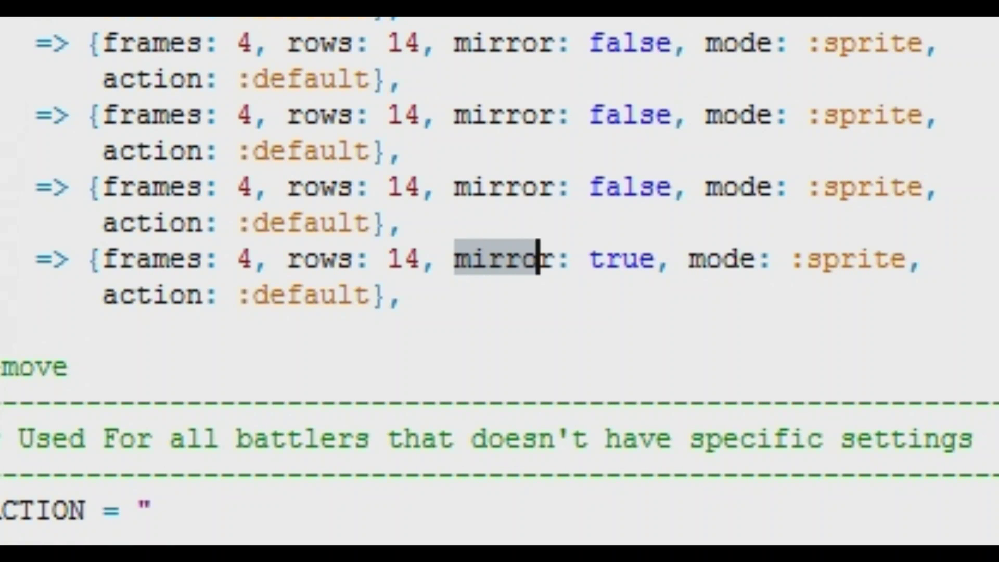
{"action": "left_click_drag", "start_coordinate": [537, 259], "coordinate": [655, 257]}
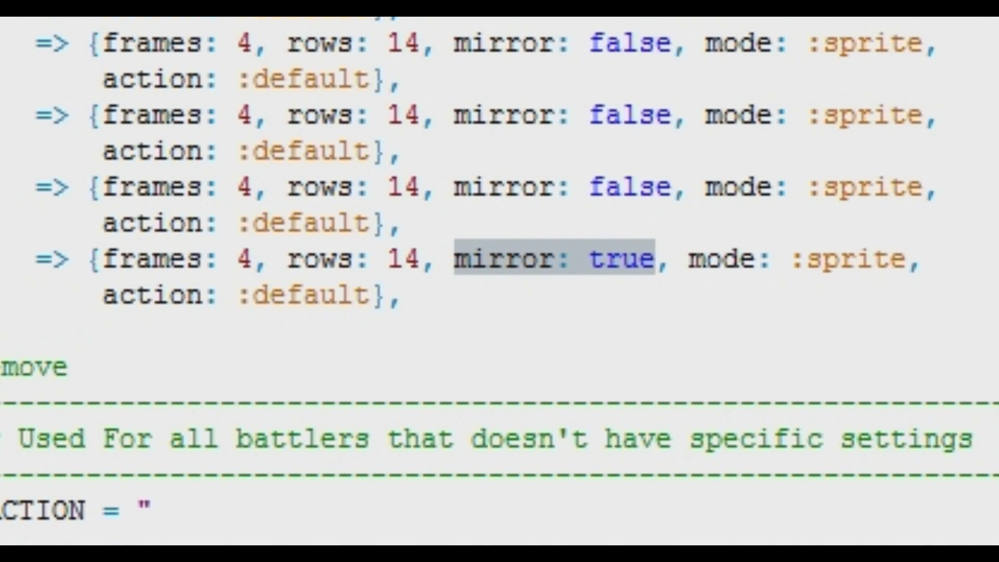
{"action": "left_click", "coordinate": [655, 258]}
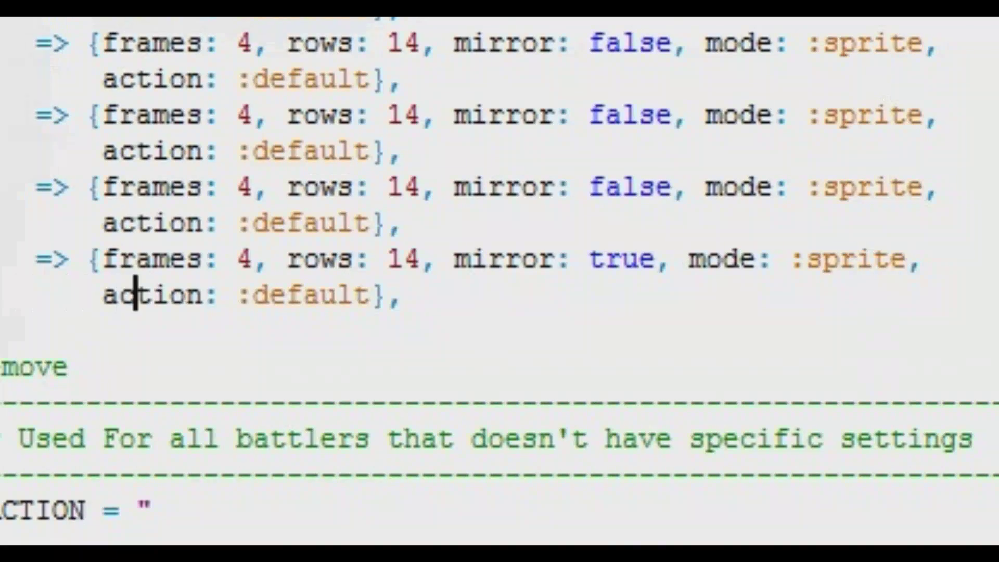
{"action": "key", "text": "Down"}
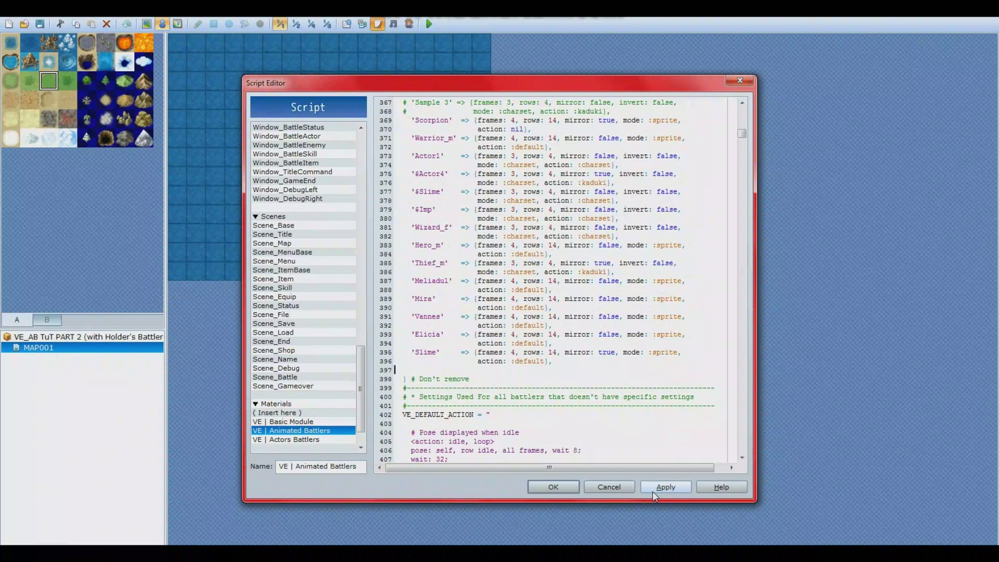
{"action": "left_click", "coordinate": [567, 491]}
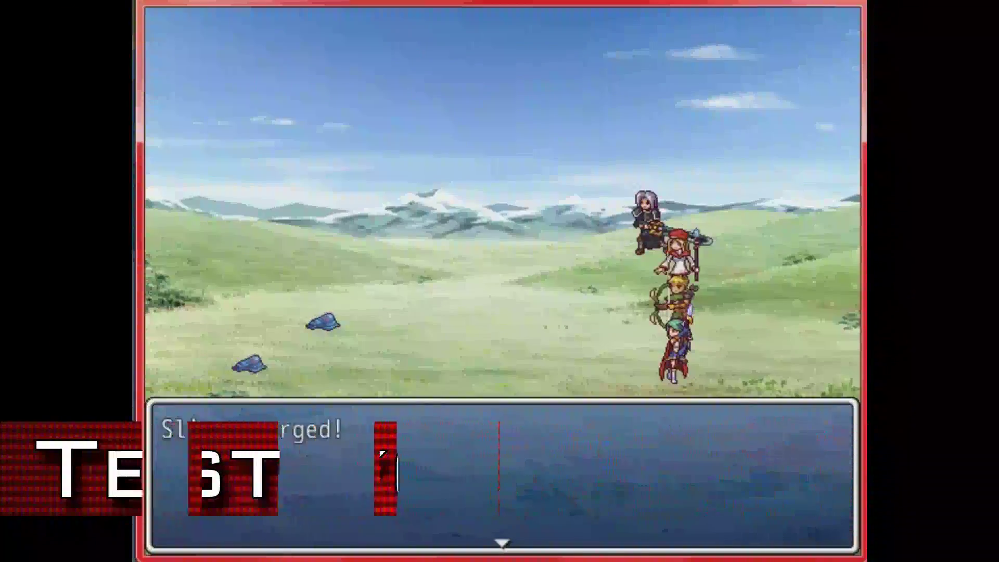
In the slime battle, choose Fight and give Meliadul, Mira, Vannes and Elicia their first-turn commands.
{"action": "key", "text": "Return"}
{"action": "key", "text": "Return"}
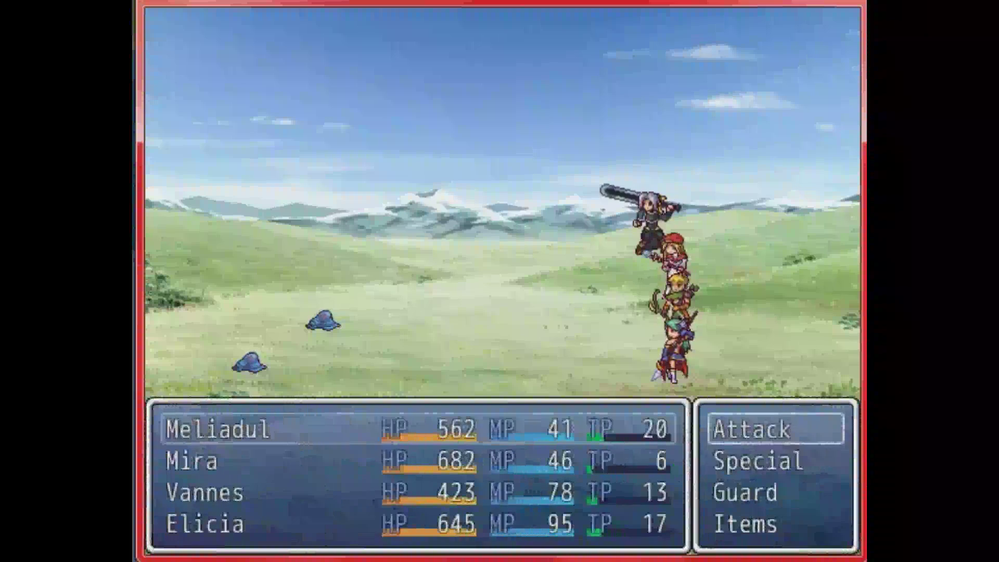
{"action": "key", "text": "Return"}
{"action": "key", "text": "Return"}
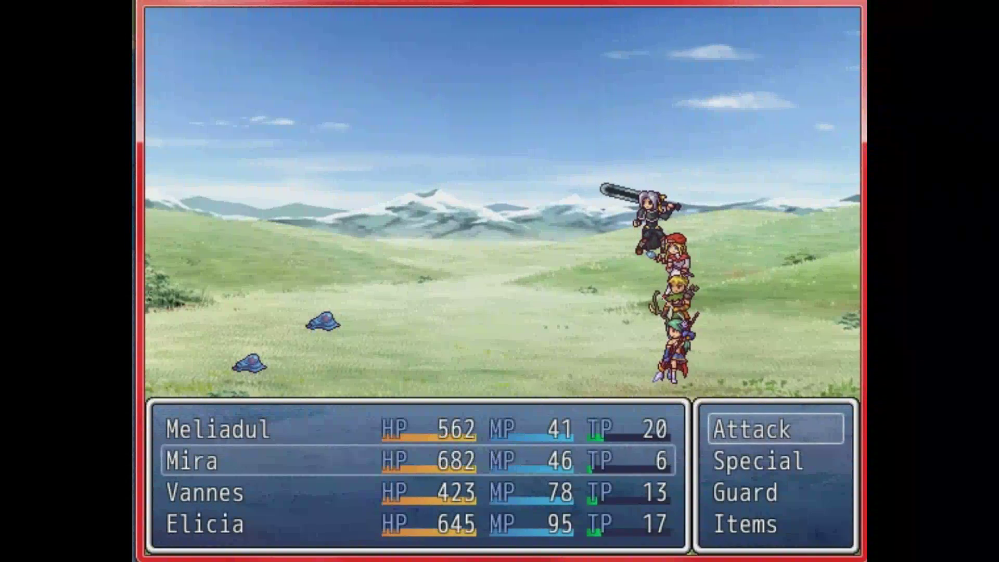
{"action": "key", "text": "Down"}
{"action": "key", "text": "Down"}
{"action": "key", "text": "Return"}
{"action": "key", "text": "Down"}
{"action": "key", "text": "Down"}
{"action": "key", "text": "Return"}
{"action": "key", "text": "Down"}
{"action": "key", "text": "Down"}
{"action": "key", "text": "Down"}
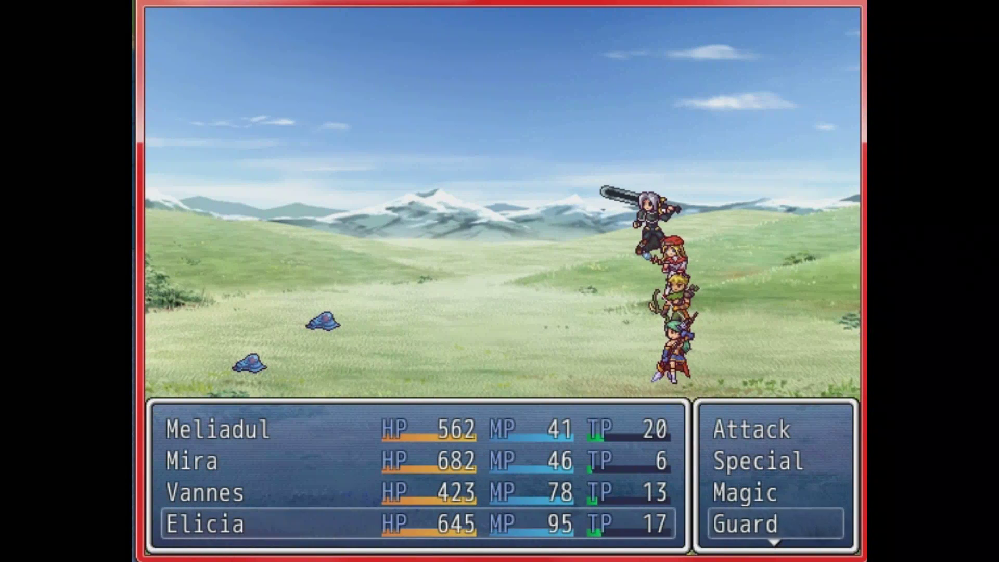
{"action": "key", "text": "Return"}
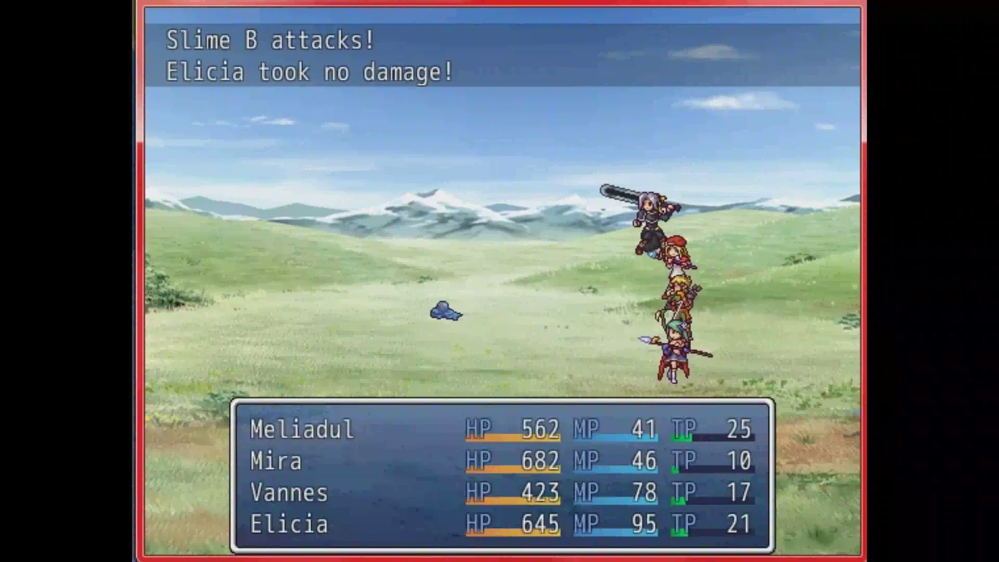
{"action": "key", "text": "Return"}
{"action": "key", "text": "Return"}
{"action": "key", "text": "Return"}
{"action": "key", "text": "Return"}
{"action": "key", "text": "Return"}
{"action": "key", "text": "Return"}
{"action": "key", "text": "Return"}
{"action": "key", "text": "Return"}
{"action": "key", "text": "Return"}
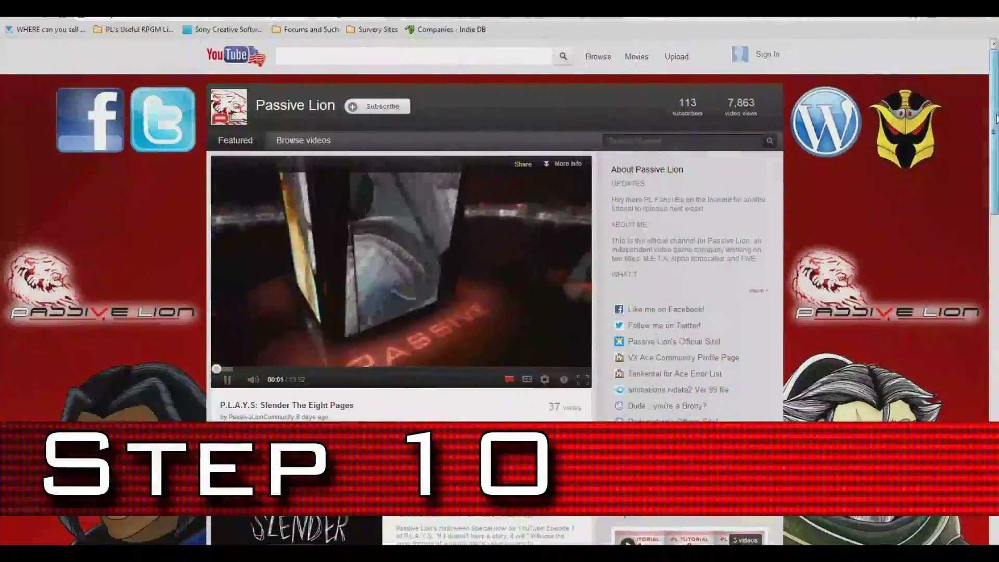
Browse the channel page, type the comment 'That was awesome!You go P… Could you d', then like and share the video.
{"action": "scroll", "coordinate": [499, 291], "scroll_direction": "down", "scroll_amount": 10}
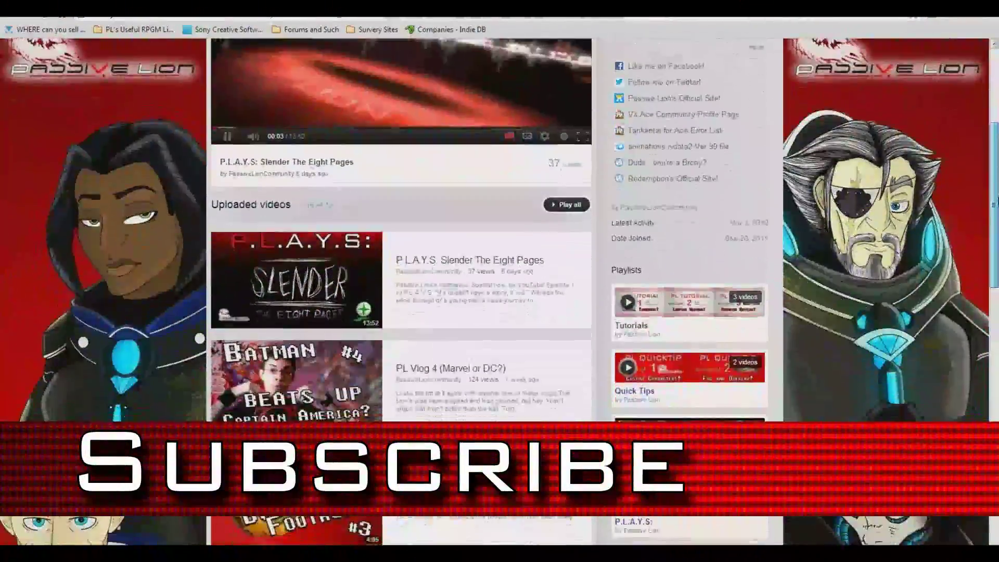
{"action": "scroll", "coordinate": [499, 229], "scroll_direction": "down", "scroll_amount": 9}
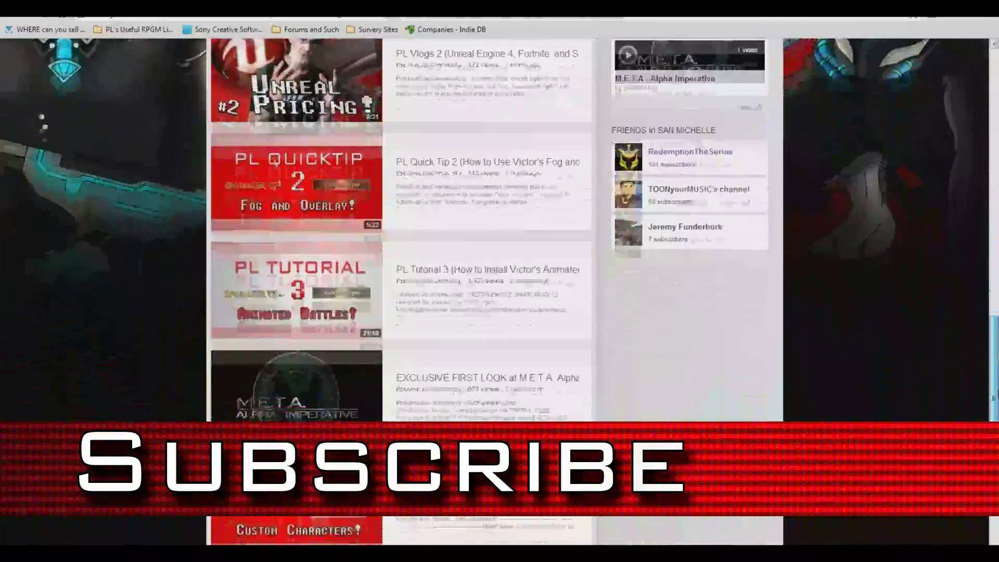
{"action": "scroll", "coordinate": [499, 291], "scroll_direction": "up", "scroll_amount": 10}
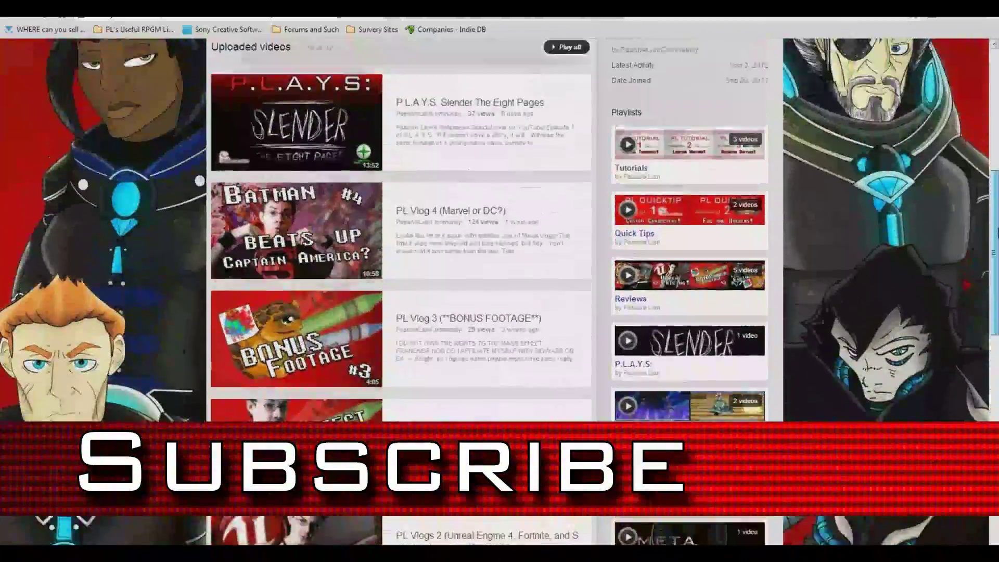
{"action": "scroll", "coordinate": [500, 291], "scroll_direction": "up", "scroll_amount": 5}
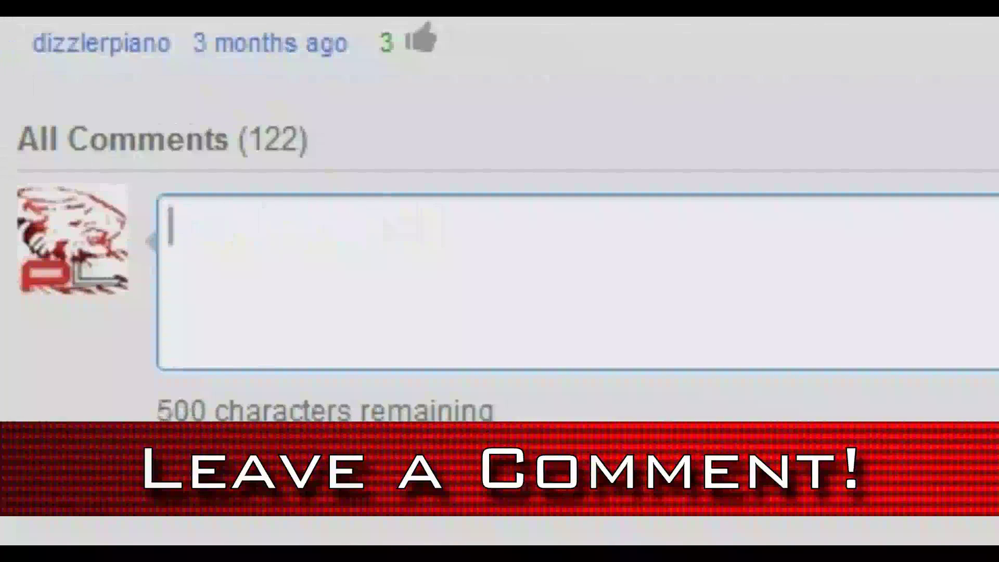
{"action": "type", "text": "You go P"}
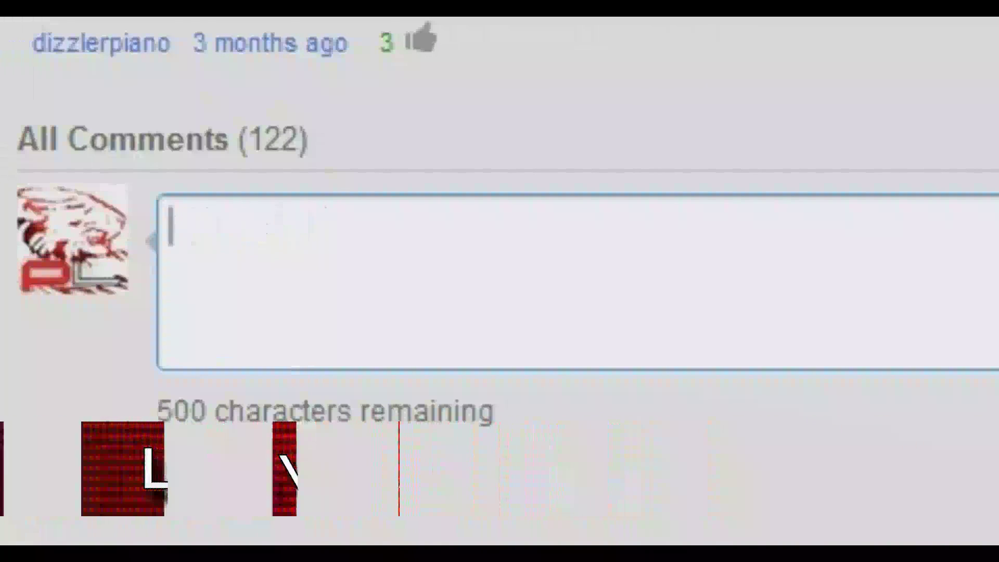
{"action": "type", "text": "Could you d"}
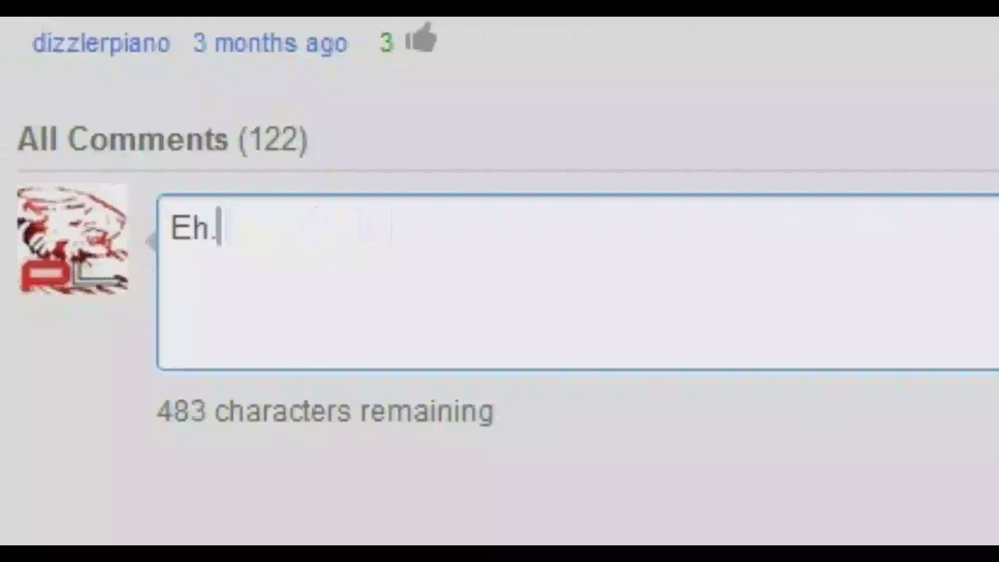
{"action": "left_click", "coordinate": [56, 283]}
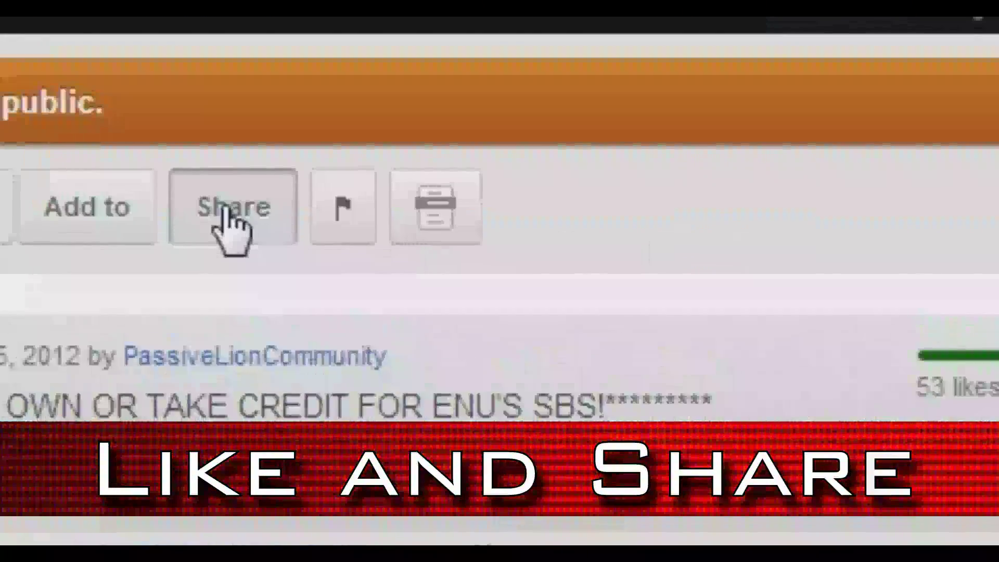
{"action": "left_click", "coordinate": [486, 274]}
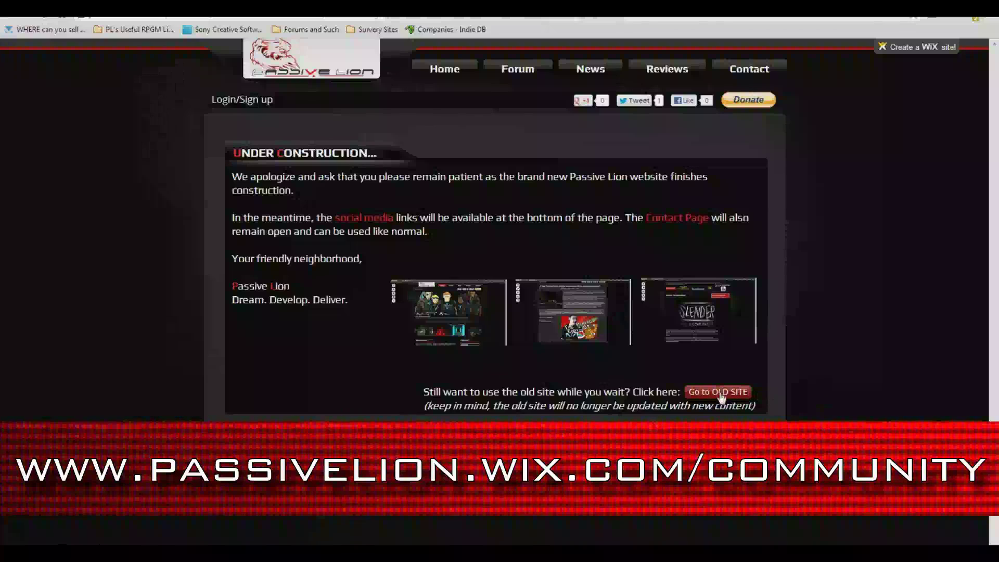
{"action": "mouse_move", "coordinate": [599, 71]}
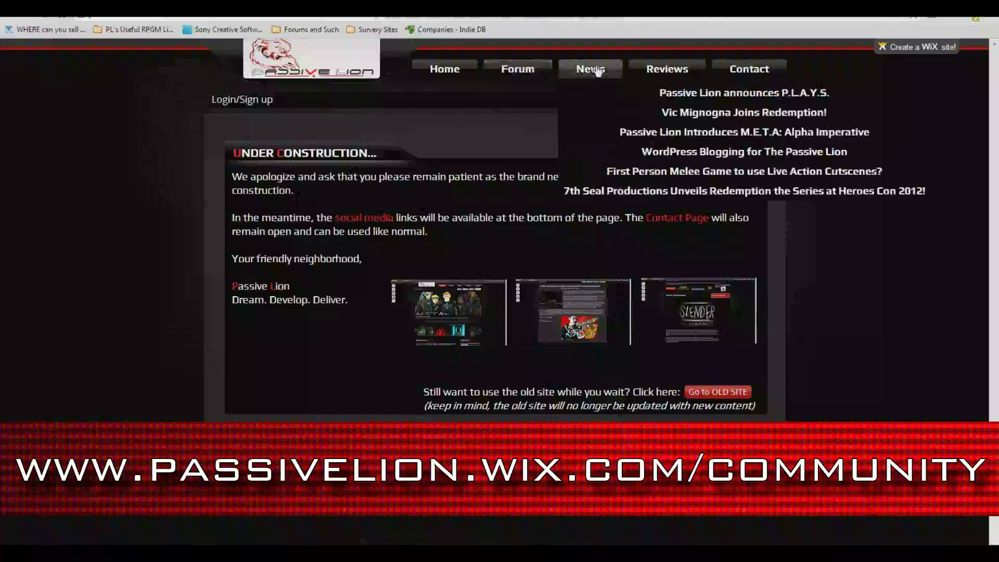